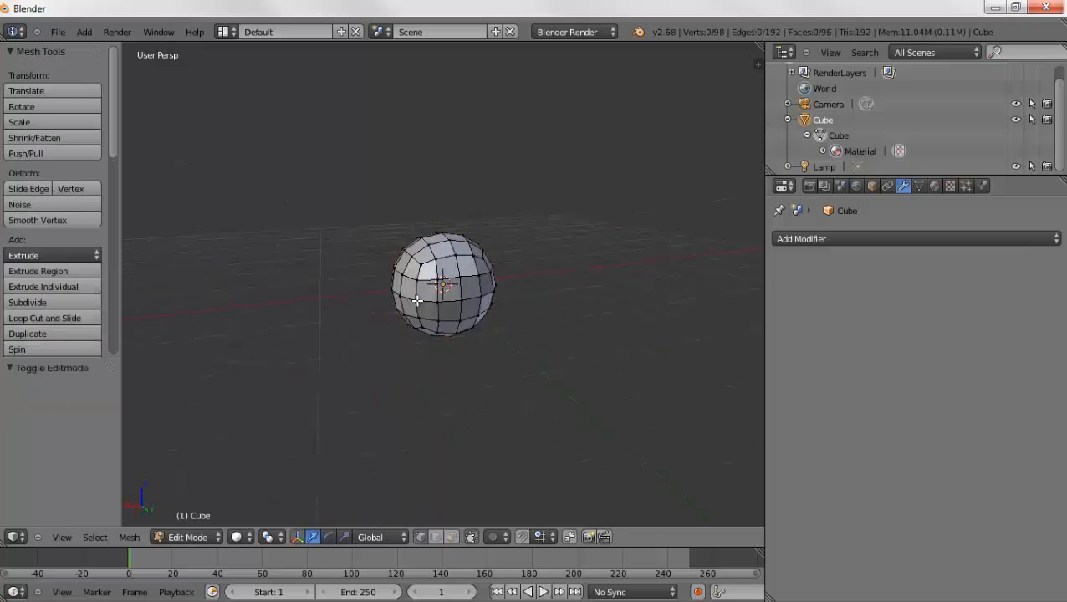
Render a test image and display the sphere mesh in wireframe from the front
{"action": "key", "text": "F12"}
{"action": "key", "text": "Escape"}
{"action": "key", "text": "z"}
{"action": "key", "text": "KP_1"}
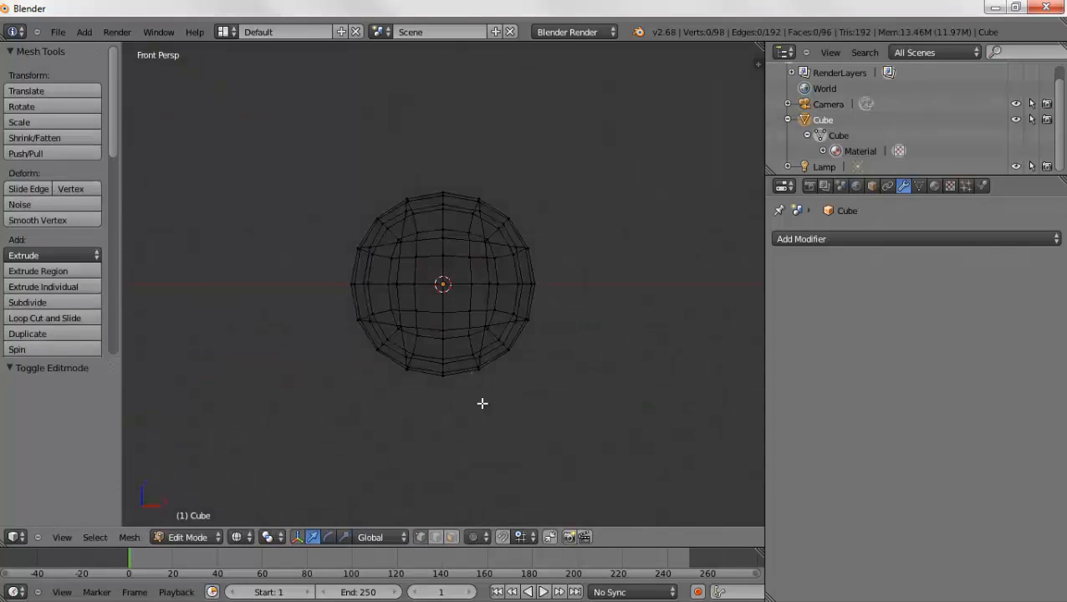
Try to scale the horizontal edge loop just below the sphere's middle to 0.816
{"action": "key", "text": "s"}
{"action": "left_click", "coordinate": [426, 325]}
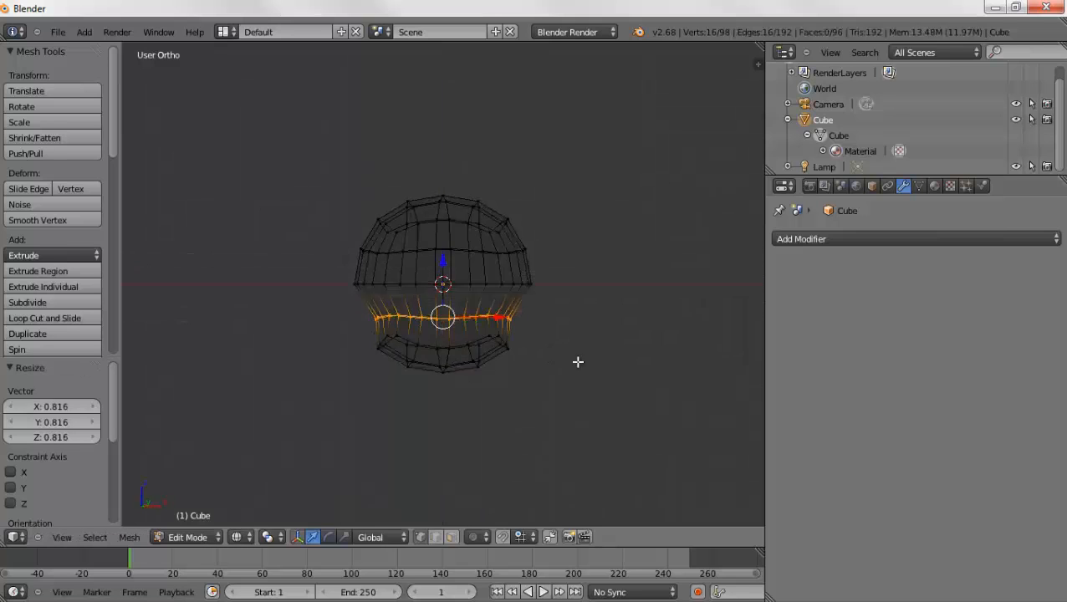
{"action": "key", "text": "KP_1"}
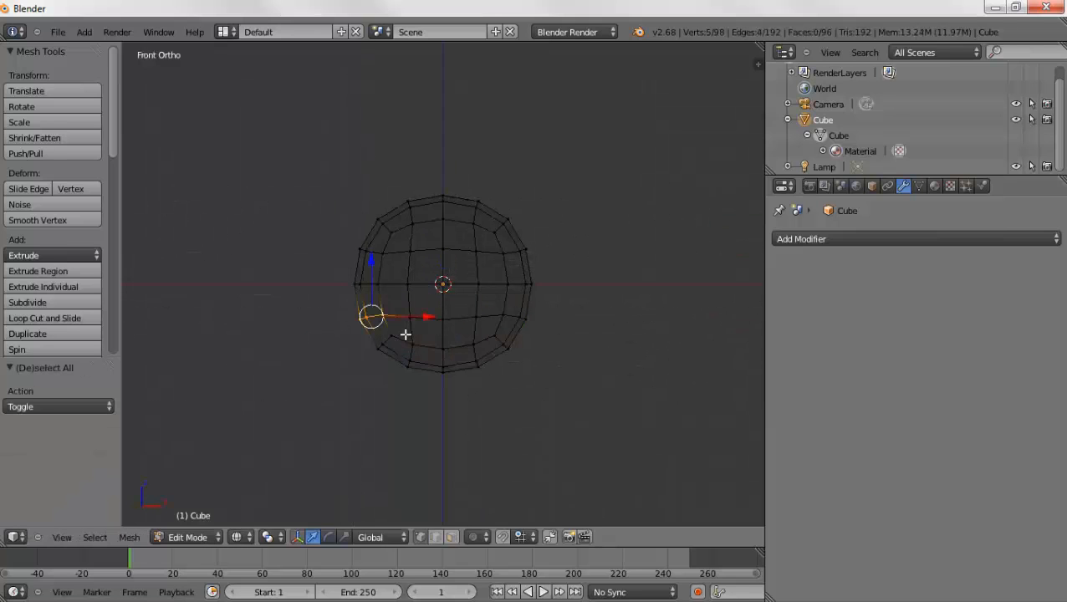
Move the vertices on the sphere's lower rear inward, the lower group by about X 0.07 and Z 0.02
{"action": "left_click", "coordinate": [412, 335]}
{"action": "left_click_drag", "start_coordinate": [368, 340], "coordinate": [407, 359]}
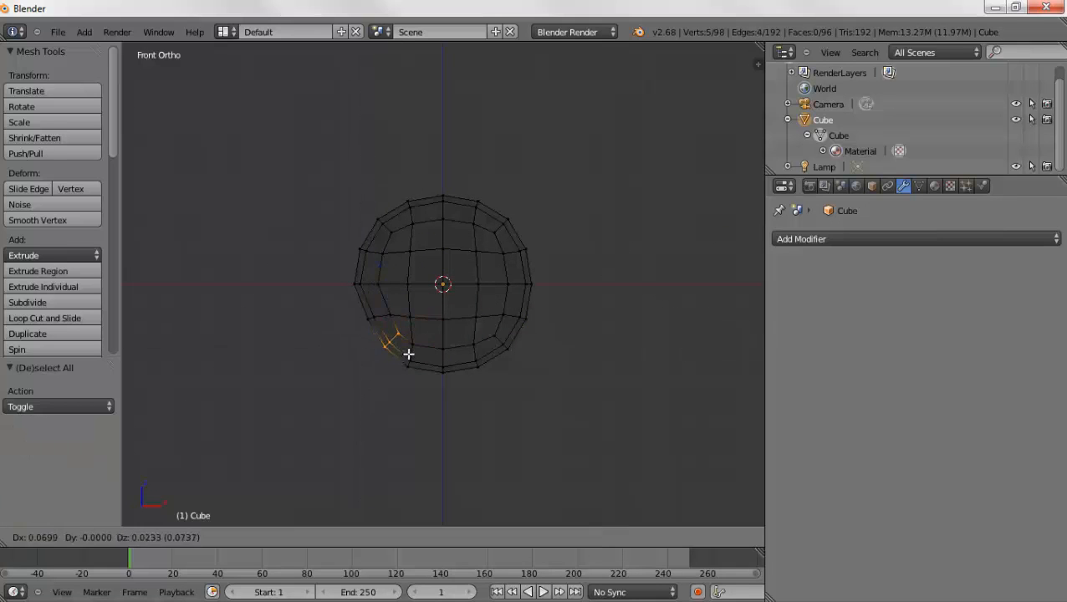
{"action": "left_click", "coordinate": [408, 354]}
Move the four faces at the sphere's underside by X 0.110 and Z -0.175 to form the chin
{"action": "key", "text": "g"}
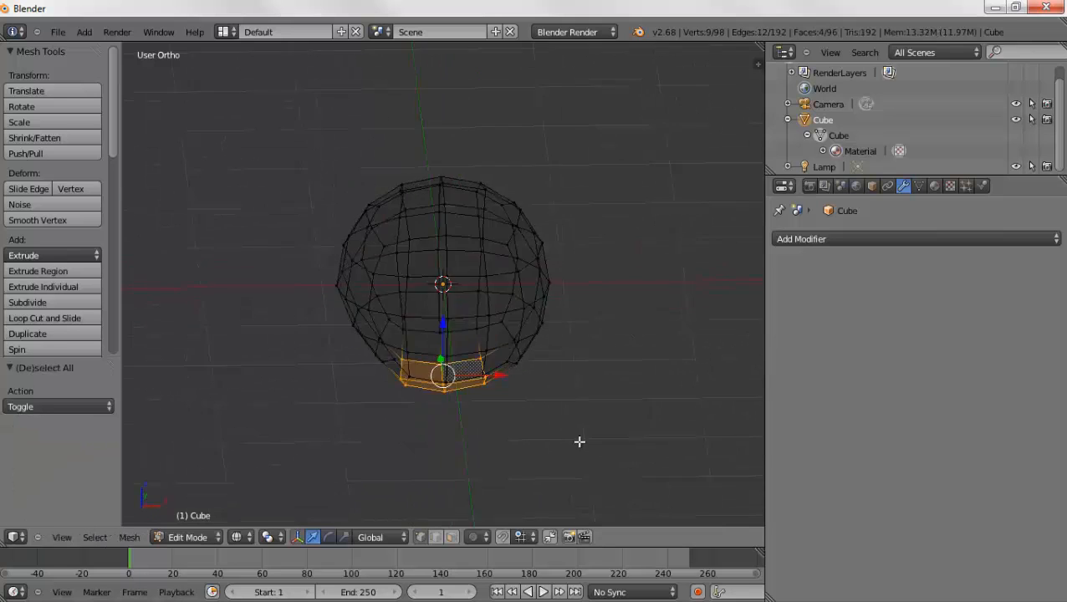
{"action": "left_click", "coordinate": [559, 461]}
{"action": "middle_click_drag", "start_coordinate": [559, 462], "coordinate": [443, 426]}
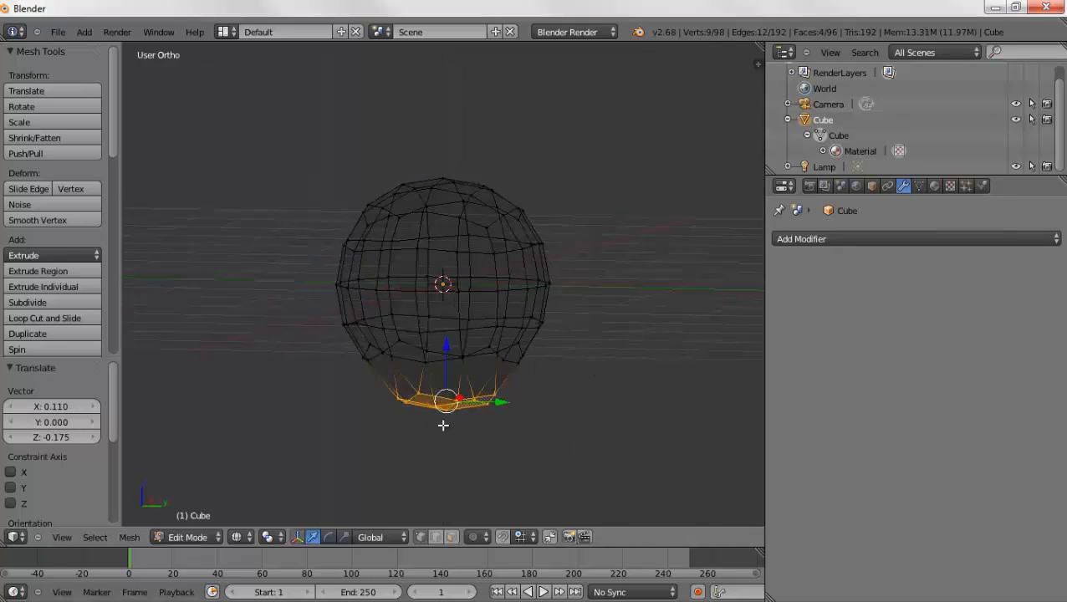
Move the seven mouth-level vertices at the front of the head by X -0.070 and Z -0.027, and scale them to 0.847
{"action": "key", "text": "KP_1"}
{"action": "scroll", "coordinate": [439, 423], "scroll_direction": "up", "scroll_amount": 1}
{"action": "key", "text": "a"}
{"action": "key", "text": "b"}
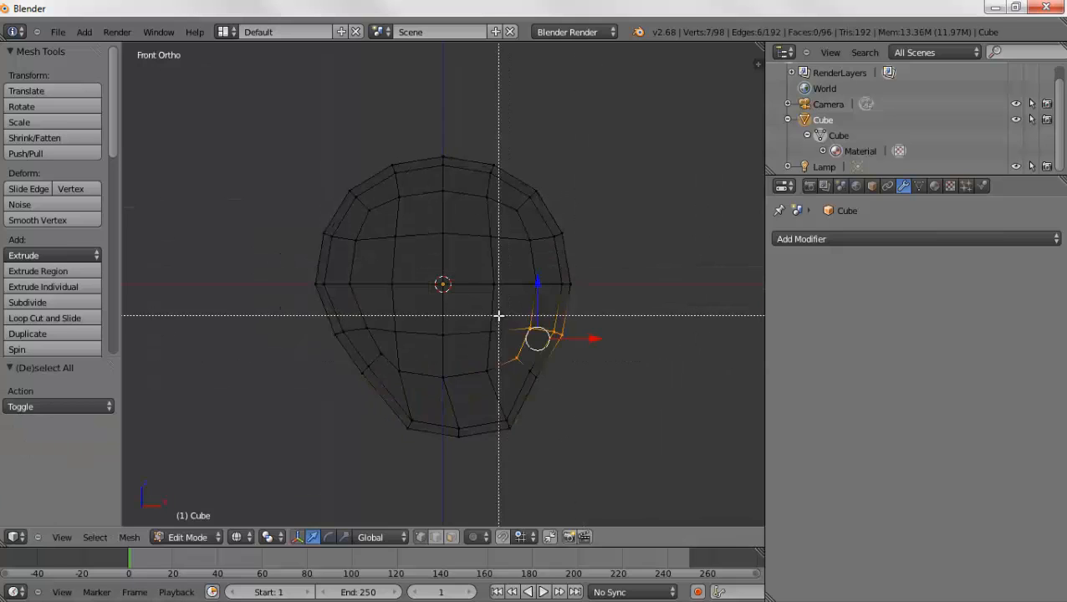
{"action": "key", "text": "g"}
{"action": "left_click", "coordinate": [541, 343]}
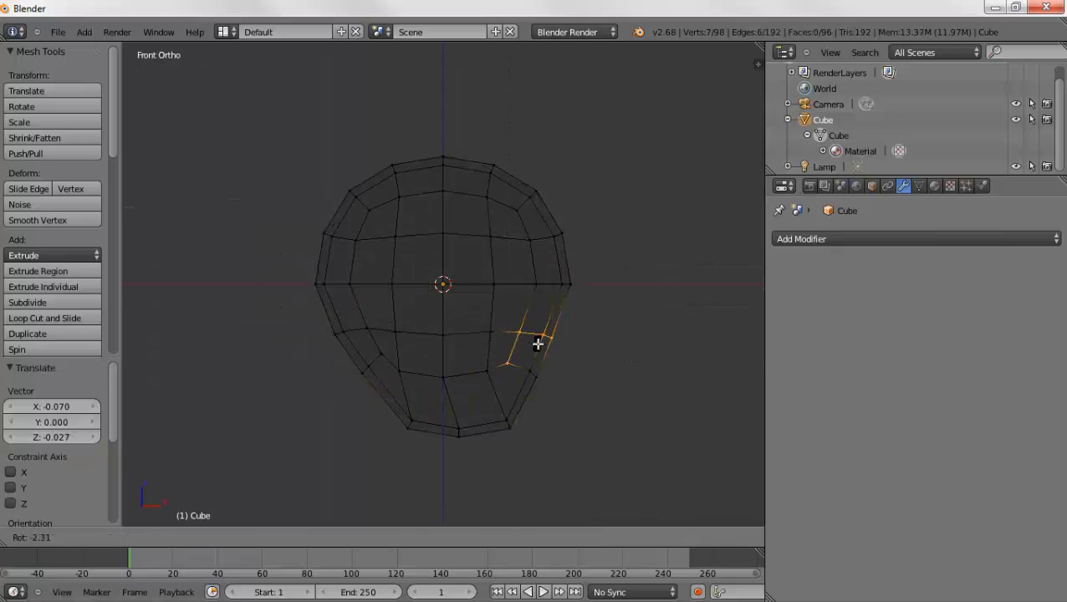
{"action": "left_click", "coordinate": [430, 353]}
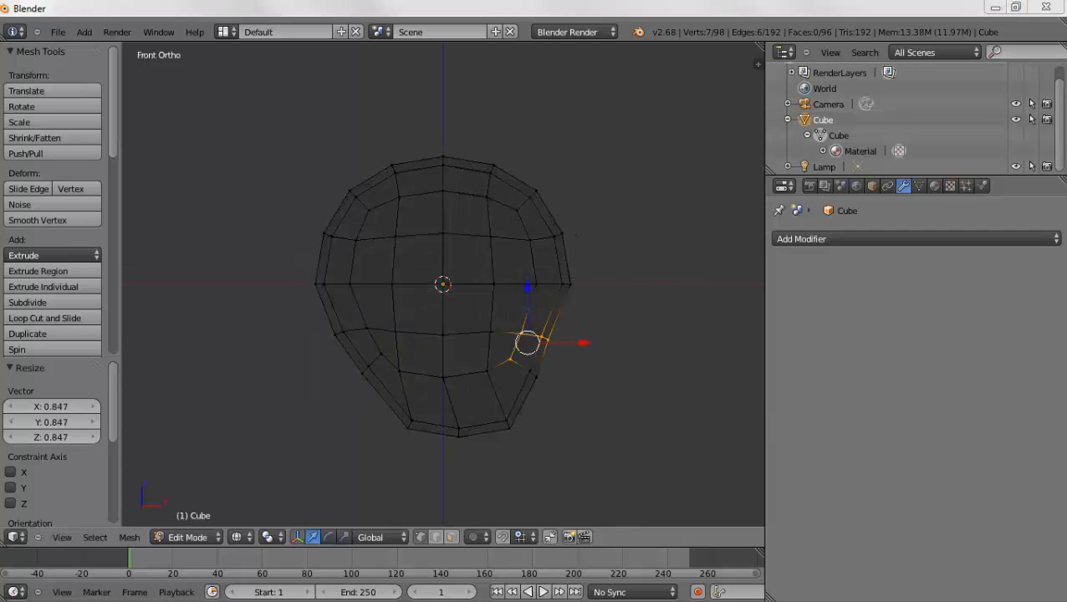
Move the three front chin vertices by about X -0.03 and Z 0.08
{"action": "left_click", "coordinate": [542, 426]}
{"action": "key", "text": "a"}
{"action": "key", "text": "b"}
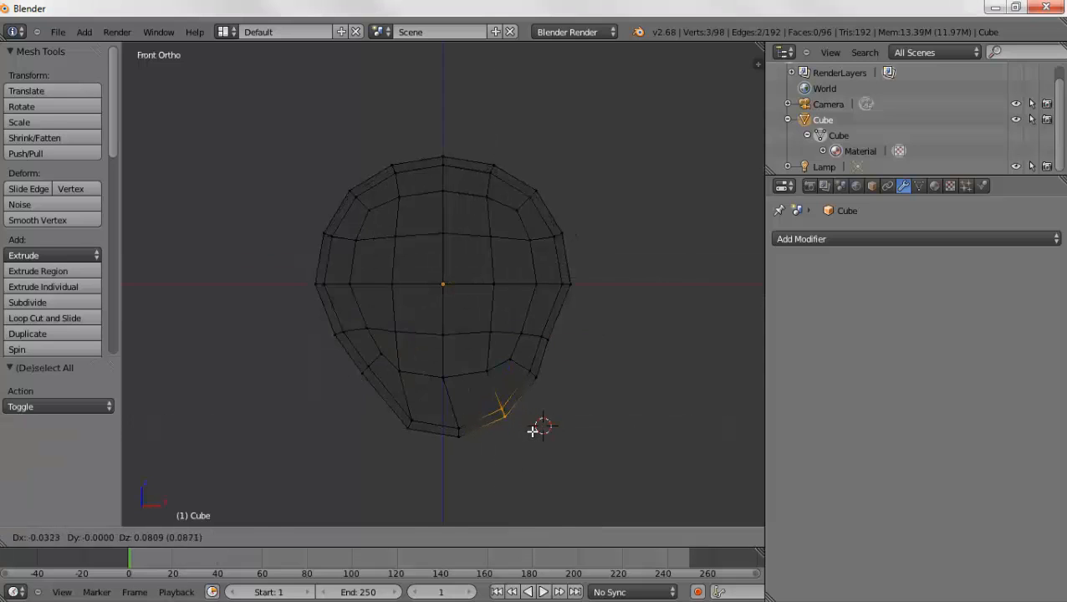
{"action": "left_click", "coordinate": [532, 432]}
{"action": "key", "text": "s"}
{"action": "right_click", "coordinate": [531, 425]}
Pull the front mouth-level vertices farther in and shift the eye-level vertices above them slightly upward and inward
{"action": "middle_click_drag", "start_coordinate": [531, 425], "coordinate": [424, 421]}
{"action": "key", "text": "KP_1"}
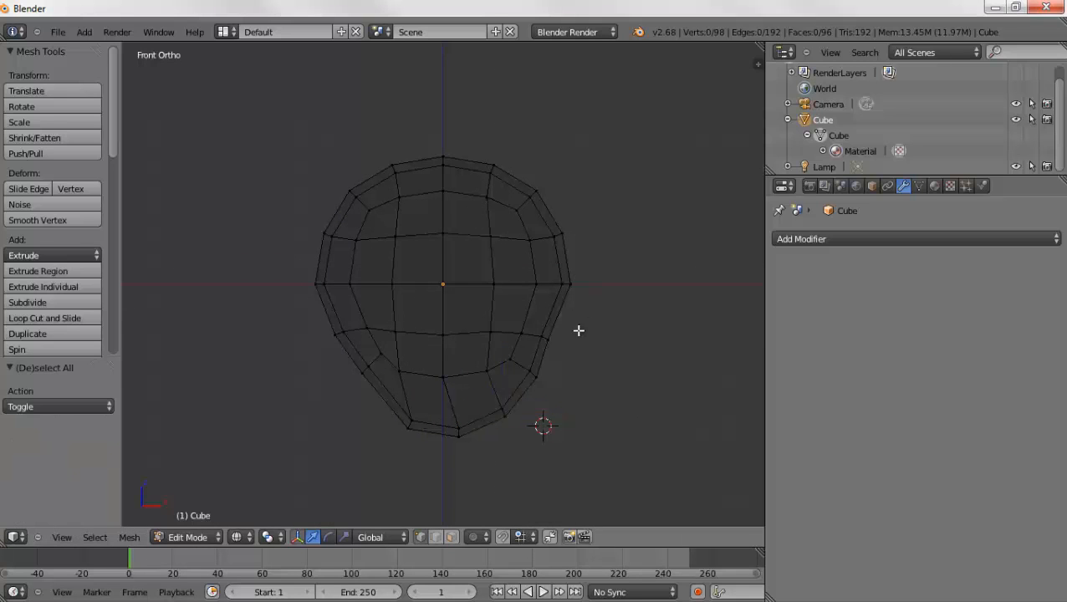
{"action": "left_click", "coordinate": [491, 324]}
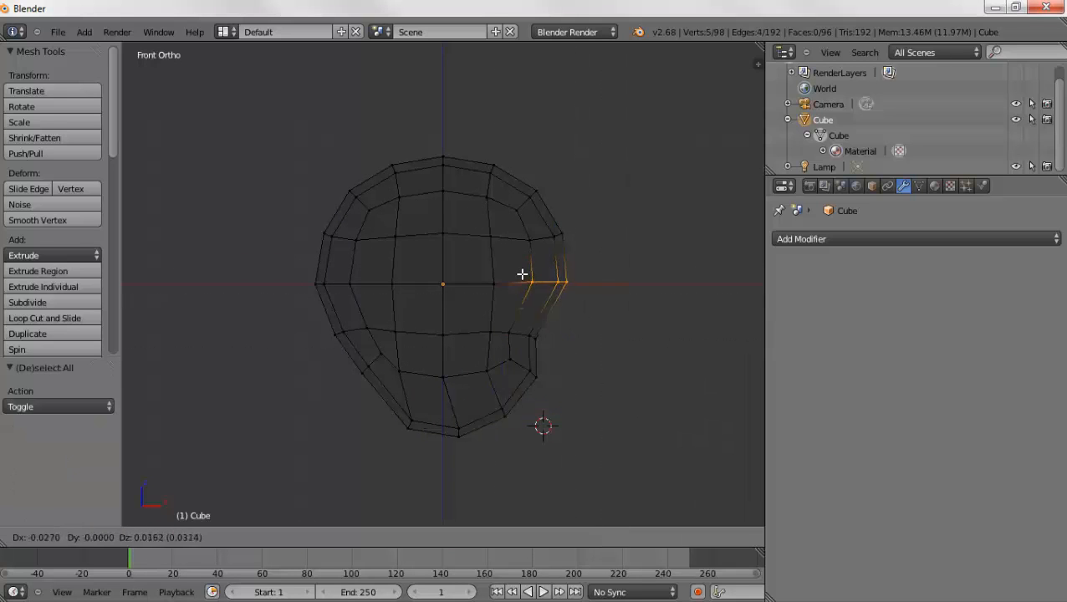
Try to narrow the six outer mouth-level vertices to about 0.76 along the Y axis
{"action": "middle_click_drag", "start_coordinate": [568, 348], "coordinate": [640, 357]}
{"action": "key", "text": "KP_1"}
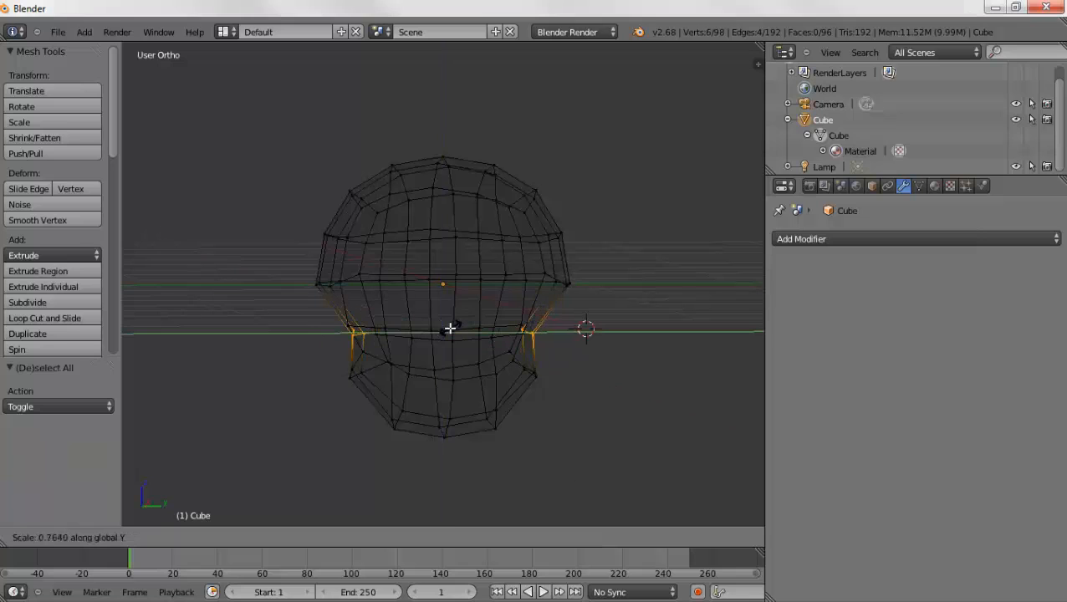
{"action": "left_click", "coordinate": [450, 329]}
Try to insert a loop cut around the head at mouth level and scale it up slightly
{"action": "key", "text": "KP_1"}
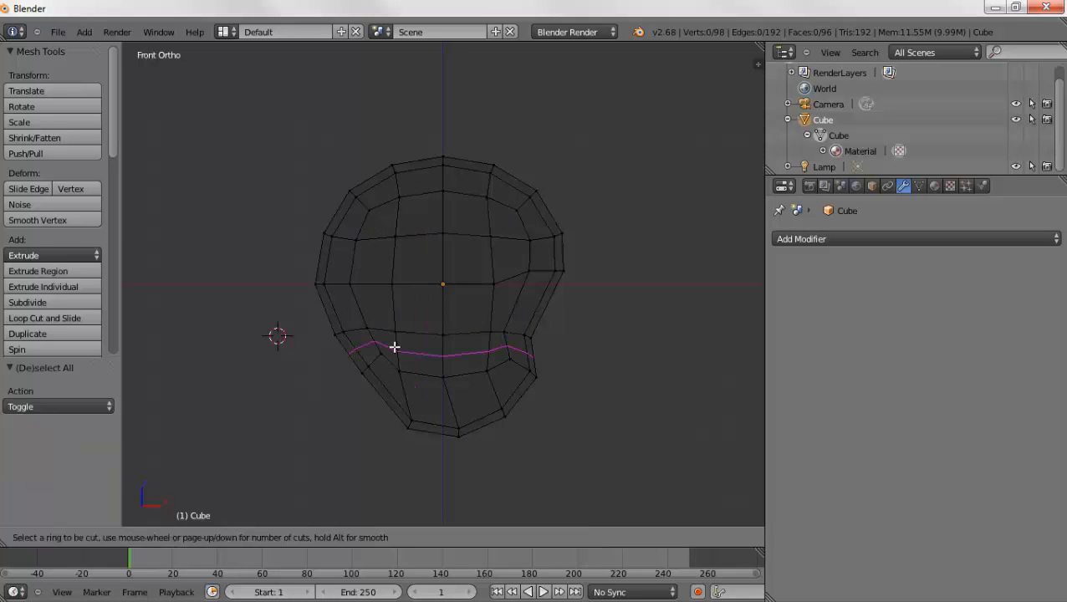
{"action": "left_click", "coordinate": [570, 333]}
{"action": "key", "text": "KP_6"}
{"action": "key", "text": "KP_6"}
{"action": "key", "text": "KP_6"}
{"action": "key", "text": "KP_6"}
{"action": "key", "text": "KP_6"}
{"action": "key", "text": "KP_6"}
{"action": "key", "text": "KP_6"}
{"action": "key", "text": "KP_4"}
{"action": "key", "text": "s"}
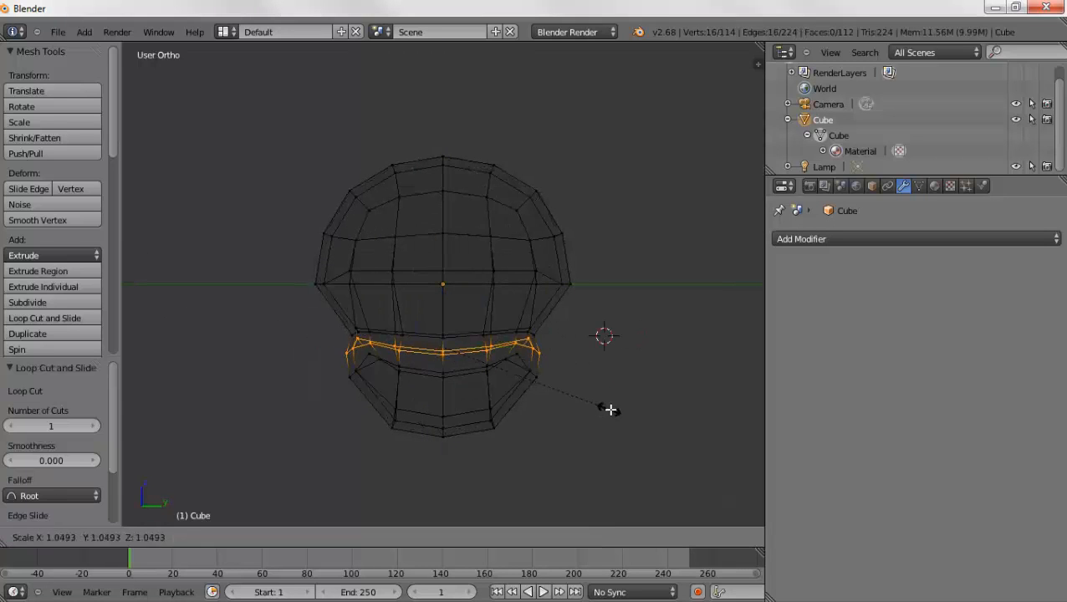
{"action": "left_click", "coordinate": [634, 406]}
{"action": "middle_click_drag", "start_coordinate": [634, 406], "coordinate": [272, 390]}
{"action": "key", "text": "ctrl+z"}
{"action": "key", "text": "ctrl+z"}
{"action": "key", "text": "KP_1"}
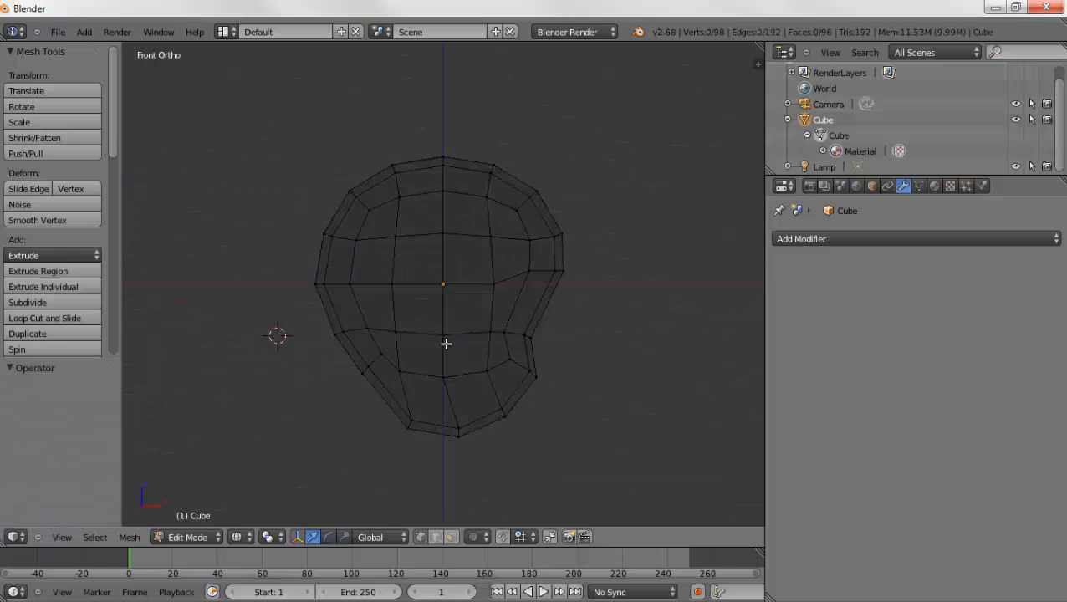
Try to scale the central side vertices of the mouth-level edge loop
{"action": "left_click_drag", "start_coordinate": [420, 314], "coordinate": [452, 359]}
{"action": "key", "text": "KP_6"}
{"action": "key", "text": "KP_6"}
{"action": "key", "text": "KP_6"}
{"action": "key", "text": "KP_6"}
{"action": "key", "text": "KP_6"}
{"action": "key", "text": "KP_6"}
{"action": "key", "text": "s"}
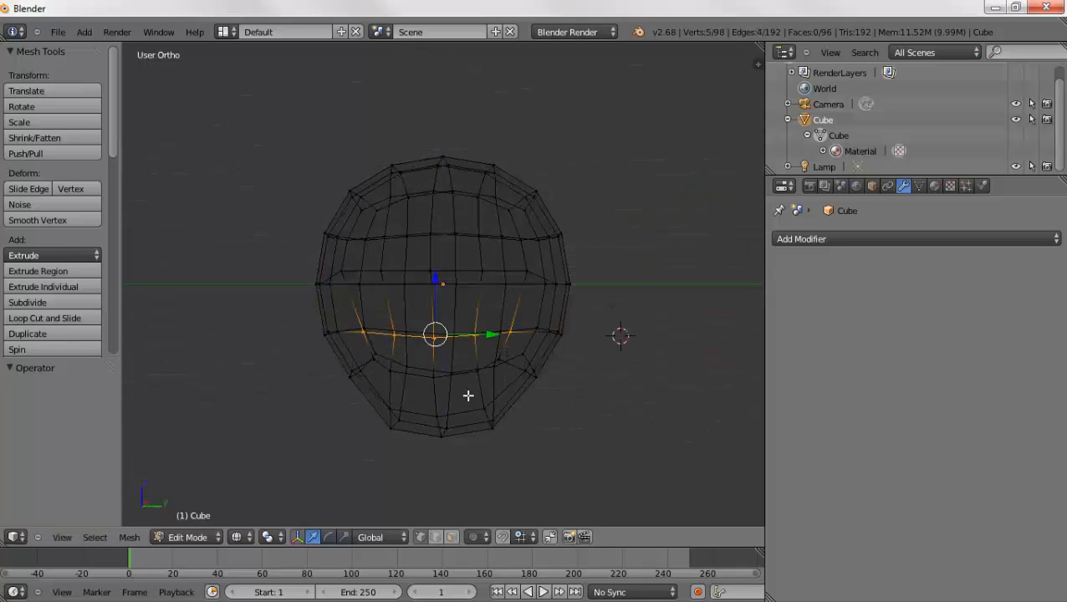
Deepen the front profile by moving the jaw, mouth and eye-level vertices inward, the eye-level ones by X -0.049 and Z -0.065
{"action": "key", "text": "KP_1"}
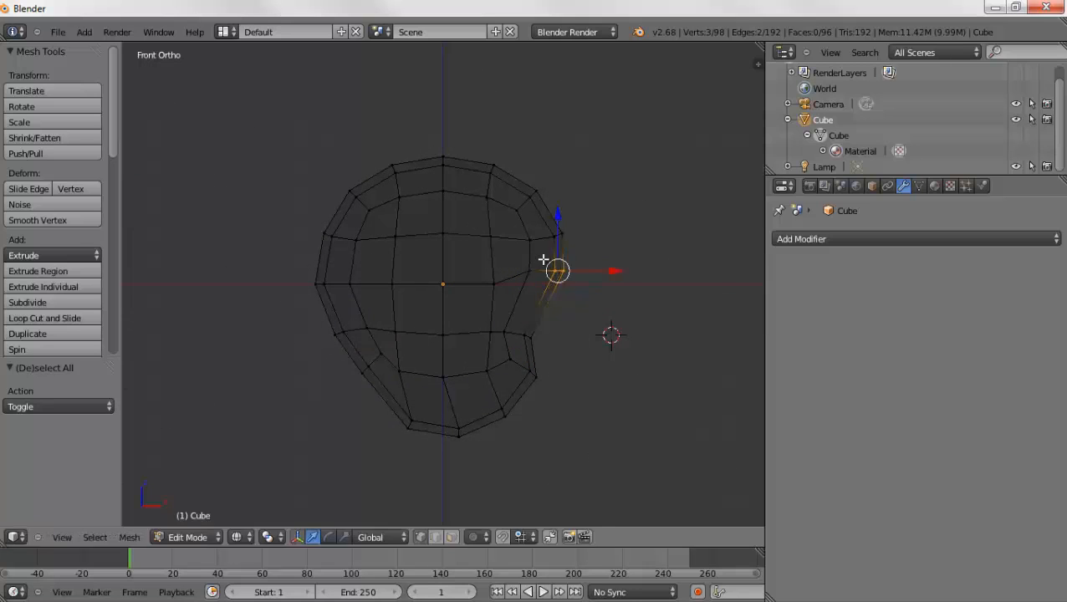
{"action": "left_click", "coordinate": [531, 391]}
{"action": "key", "text": "a"}
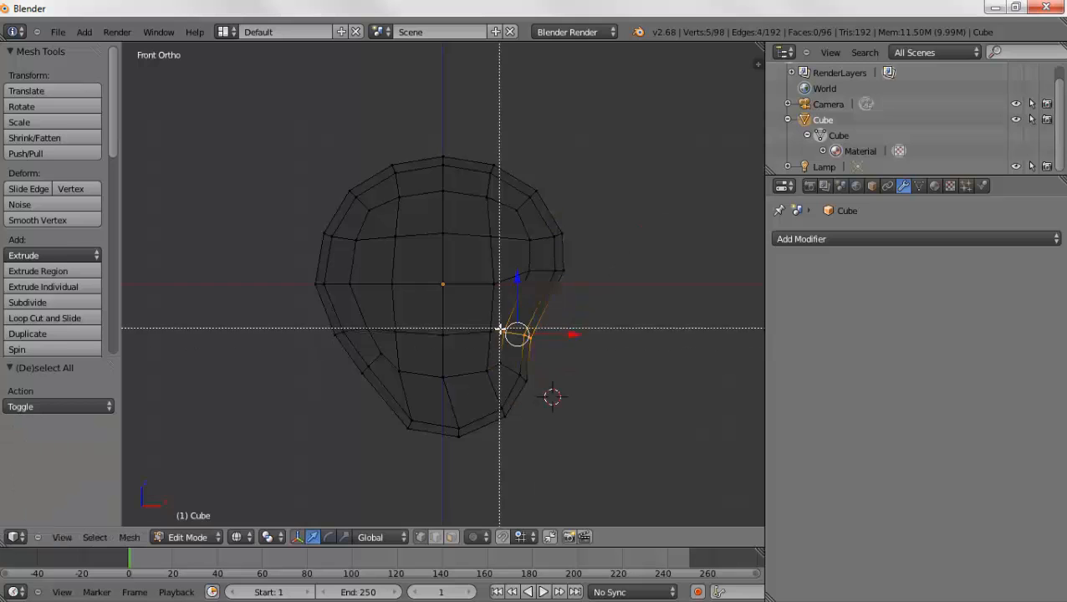
{"action": "key", "text": "g"}
{"action": "left_click", "coordinate": [491, 338]}
{"action": "left_click", "coordinate": [575, 296]}
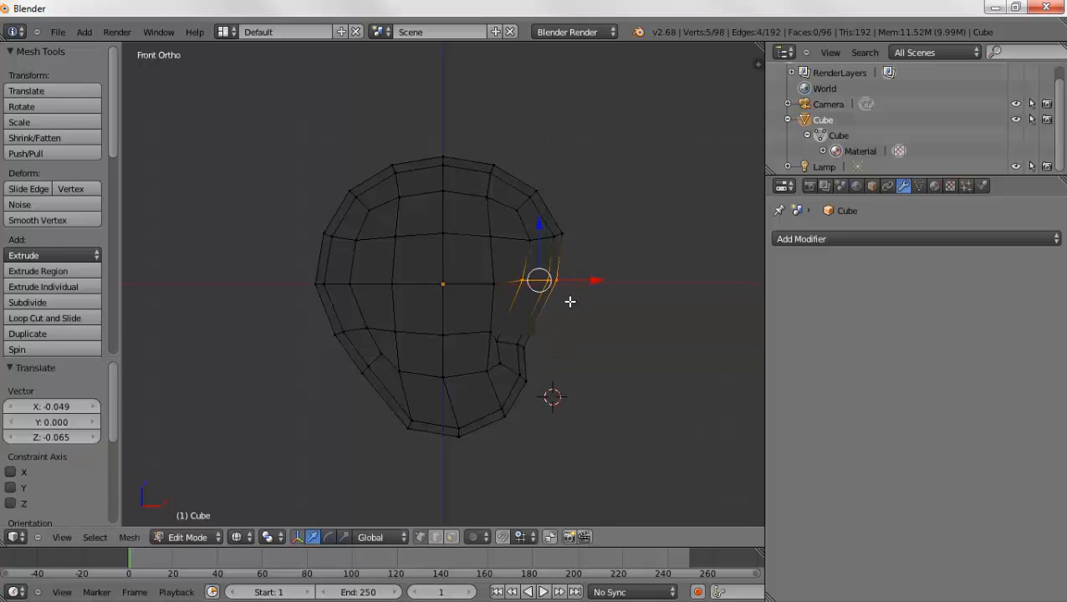
Display the head in solid shading with nothing selected
{"action": "key", "text": "z"}
{"action": "mouse_move", "coordinate": [326, 462]}
{"action": "middle_mouse_down"}
{"action": "mouse_move", "coordinate": [419, 368]}
{"action": "mouse_move", "coordinate": [418, 394]}
{"action": "mouse_move", "coordinate": [522, 396]}
{"action": "mouse_move", "coordinate": [466, 371]}
{"action": "middle_mouse_up"}
{"action": "key", "text": "a"}
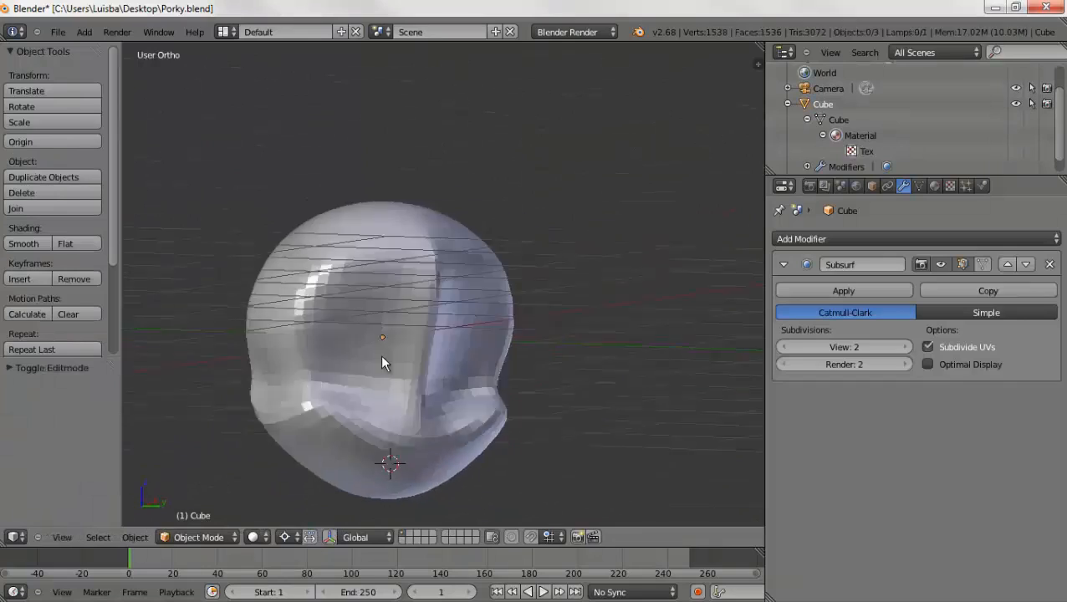
In Edit Mode, scale the two mouth-corner vertices down to about 0.96
{"action": "middle_click_drag", "start_coordinate": [384, 364], "coordinate": [552, 378]}
{"action": "key", "text": "Tab"}
{"action": "key", "text": "s"}
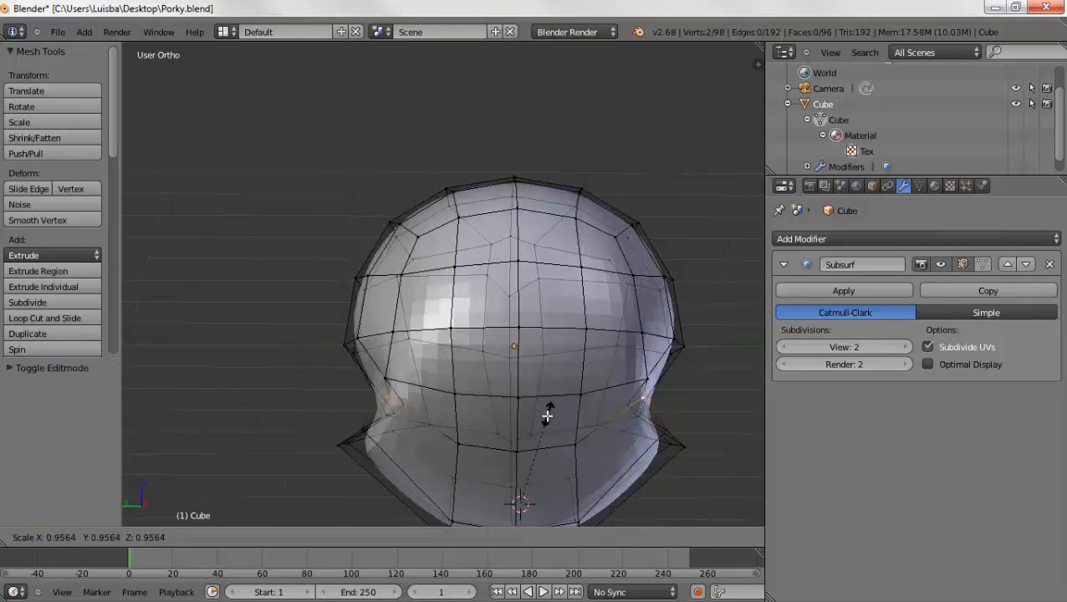
{"action": "left_click", "coordinate": [547, 422]}
{"action": "middle_click_drag", "start_coordinate": [547, 422], "coordinate": [698, 393]}
Remove the Subsurf modifier and resize the selected pair of mouth-corner vertices again
{"action": "left_click", "coordinate": [1049, 264]}
{"action": "middle_click_drag", "start_coordinate": [671, 360], "coordinate": [538, 423]}
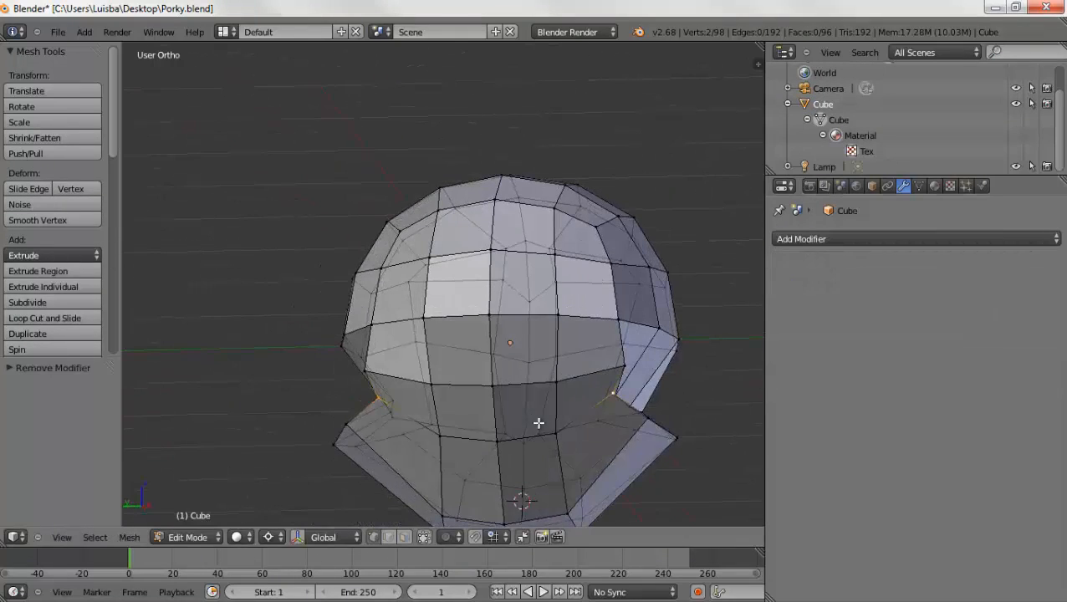
{"action": "left_click", "coordinate": [512, 427]}
{"action": "key", "text": "KP_1"}
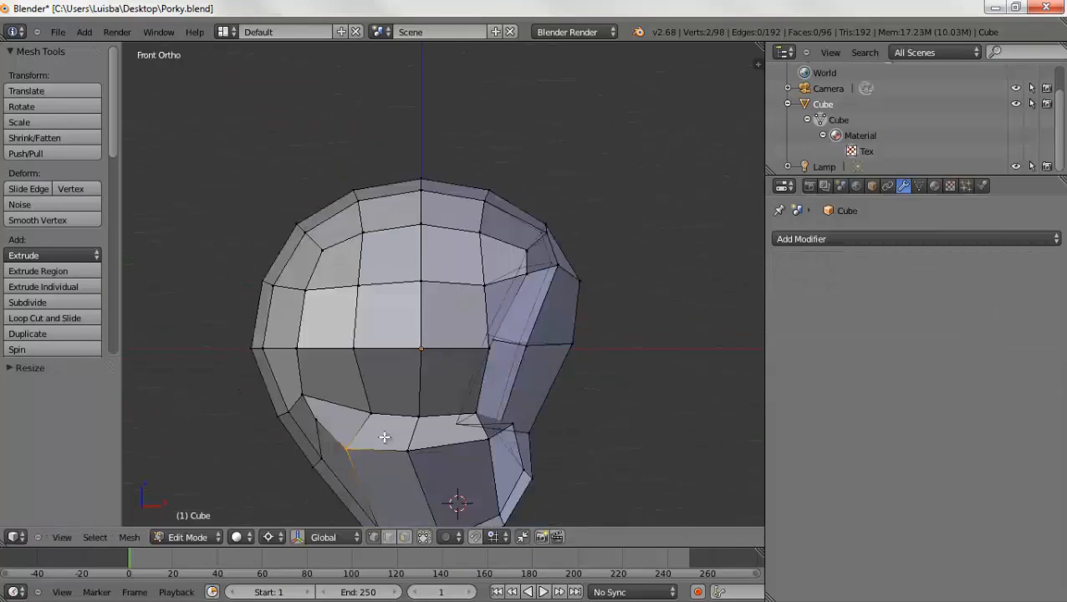
Select the mouth-crease and lip-corner vertices and reposition them together
{"action": "middle_click_drag", "start_coordinate": [383, 438], "coordinate": [364, 445]}
{"action": "key", "text": "a"}
{"action": "key", "text": "b"}
{"action": "middle_click_drag", "start_coordinate": [581, 477], "coordinate": [394, 476]}
{"action": "key", "text": "g"}
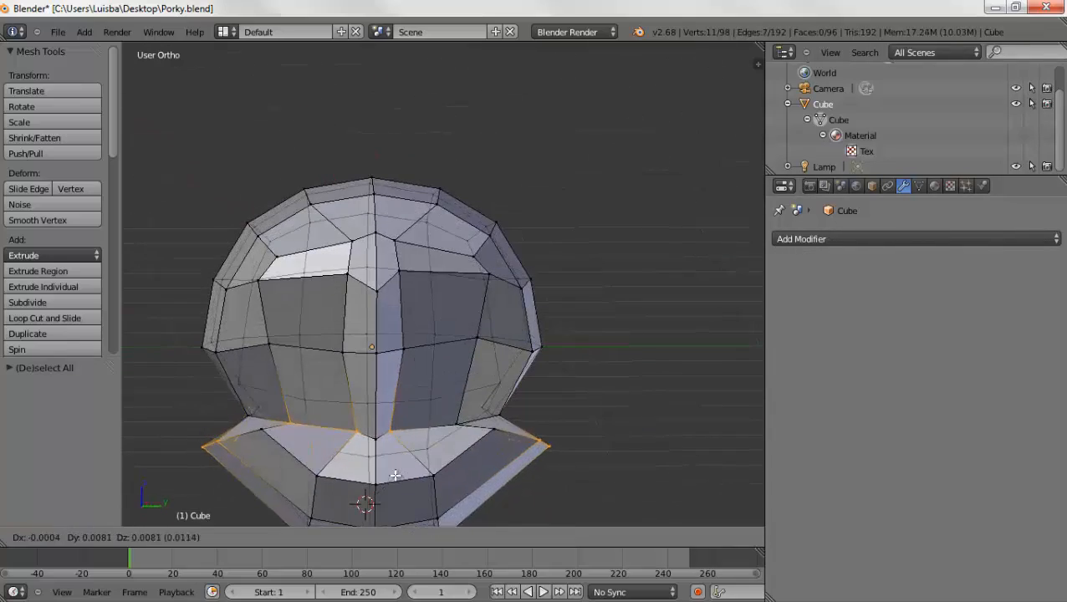
{"action": "middle_click_drag", "start_coordinate": [585, 355], "coordinate": [527, 422]}
Add a level 2 Subdivision Surface modifier and preview the smoothed head in Object Mode
{"action": "key", "text": "ctrl+2"}
{"action": "key", "text": "Tab"}
{"action": "scroll", "coordinate": [612, 435], "scroll_direction": "down", "scroll_amount": 3}
{"action": "middle_click_drag", "start_coordinate": [611, 435], "coordinate": [506, 406]}
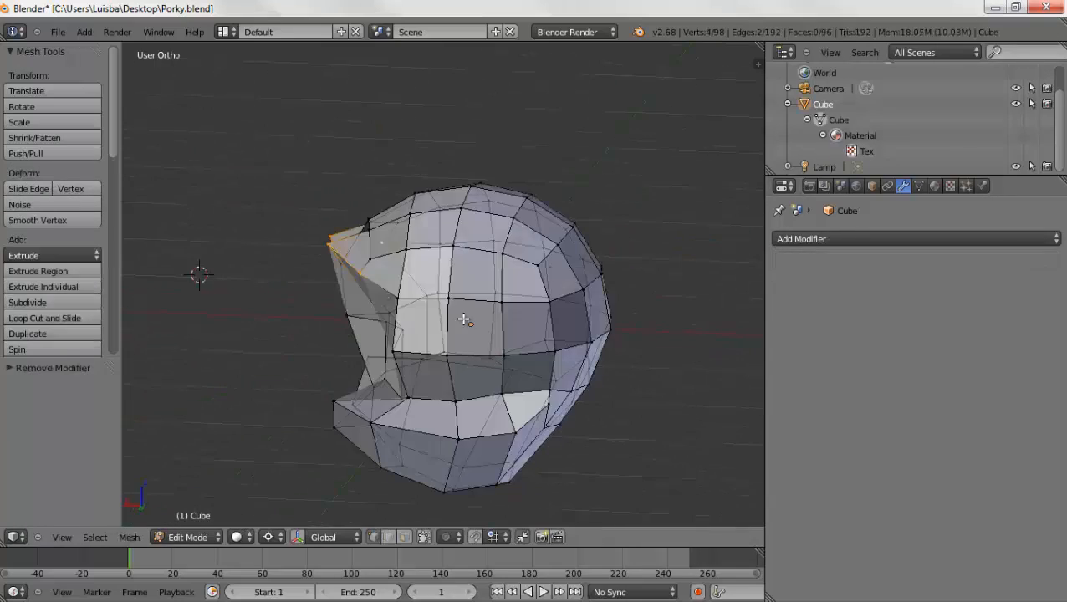
Select the five brow-ridge vertices and move them about 0.07 along the X axis
{"action": "mouse_move", "coordinate": [292, 318]}
{"action": "middle_mouse_down"}
{"action": "mouse_move", "coordinate": [464, 326]}
{"action": "mouse_move", "coordinate": [289, 309]}
{"action": "middle_mouse_up"}
{"action": "key", "text": "a"}
{"action": "middle_click_drag", "start_coordinate": [378, 204], "coordinate": [434, 225]}
{"action": "right_click", "coordinate": [346, 242]}
{"action": "middle_click_drag", "start_coordinate": [373, 259], "coordinate": [476, 272]}
{"action": "right_click", "coordinate": [389, 269], "text": "shift"}
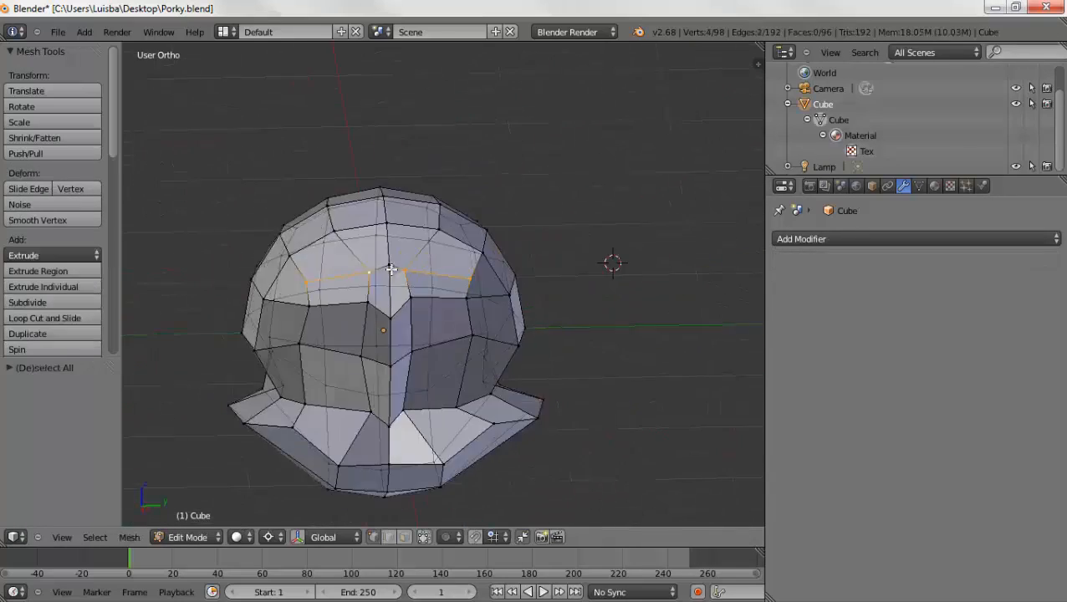
{"action": "middle_click_drag", "start_coordinate": [635, 222], "coordinate": [528, 201]}
{"action": "key", "text": "g"}
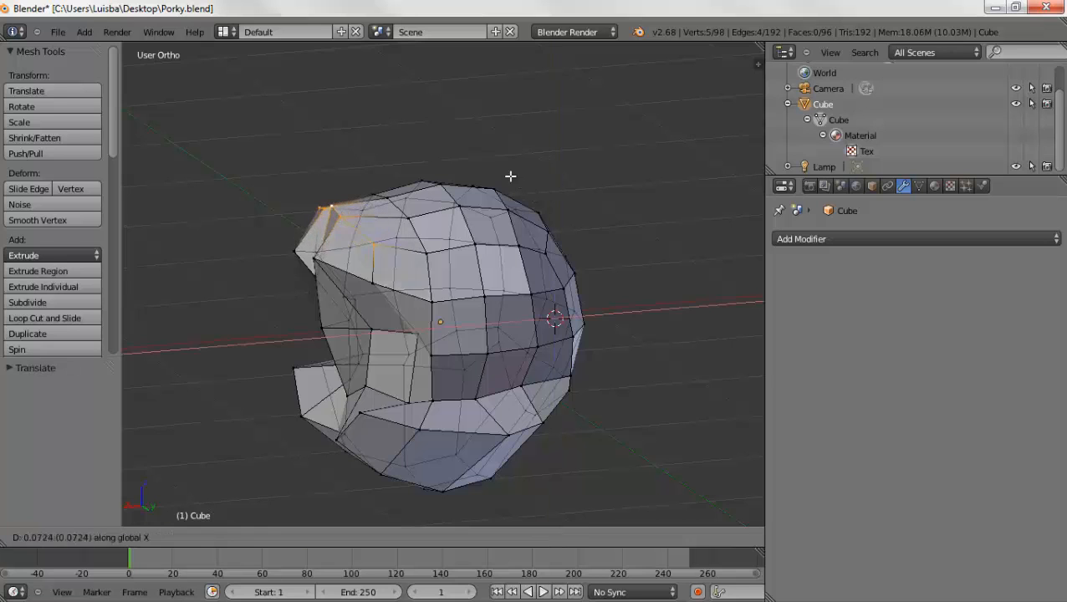
{"action": "left_click", "coordinate": [510, 176]}
Move the brow-ridge vertices upward along the Z axis
{"action": "middle_click_drag", "start_coordinate": [343, 213], "coordinate": [469, 225]}
{"action": "key", "text": "g"}
{"action": "key", "text": "z"}
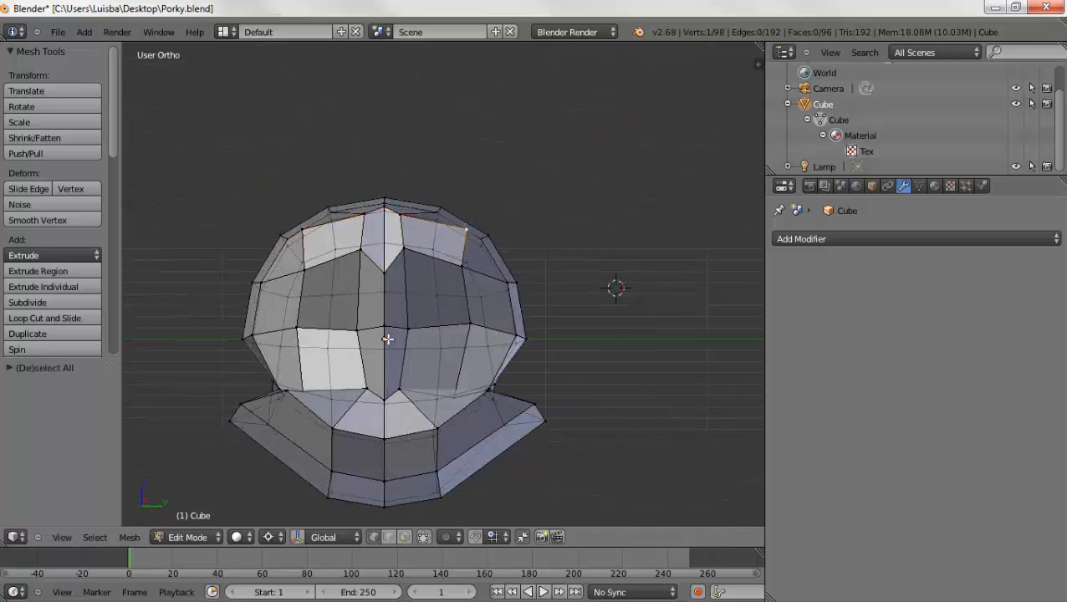
Place the 3D cursor near the head's middle and resize the span between the two outer brow vertices
{"action": "left_click", "coordinate": [386, 338]}
{"action": "key", "text": "z"}
{"action": "right_click", "coordinate": [302, 230]}
{"action": "right_click", "coordinate": [469, 232], "text": "shift"}
{"action": "key", "text": "z"}
{"action": "left_click", "coordinate": [459, 237]}
{"action": "middle_click_drag", "start_coordinate": [552, 276], "coordinate": [459, 289]}
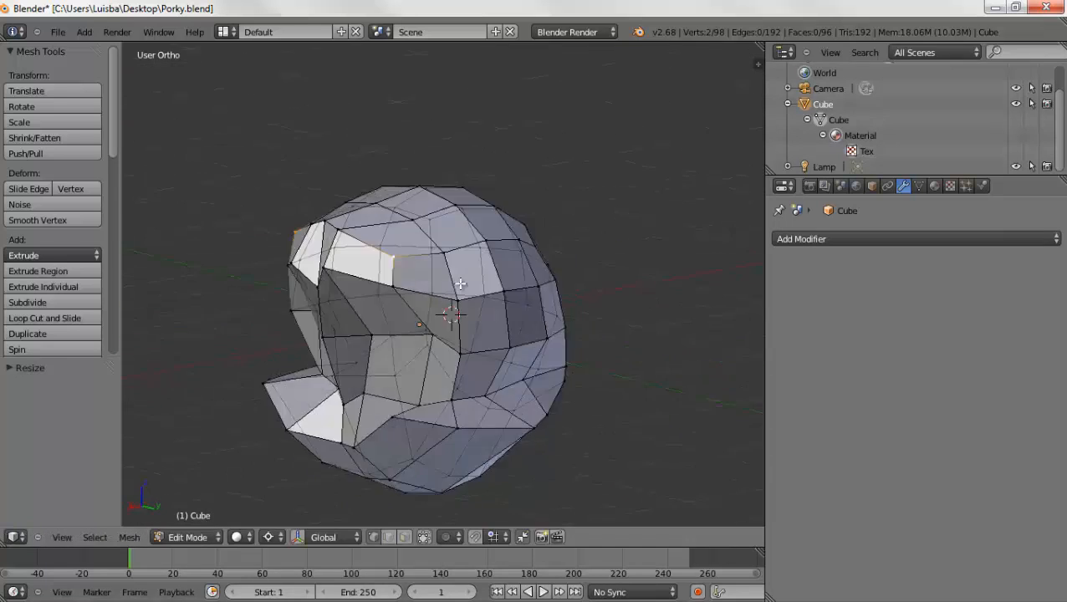
Add a Subdivision Surface modifier with View subdivisions 2 and inspect the smoothed head in Object Mode
{"action": "left_click", "coordinate": [817, 240]}
{"action": "left_click", "coordinate": [802, 479]}
{"action": "left_click", "coordinate": [906, 346]}
{"action": "left_click", "coordinate": [220, 537]}
{"action": "left_click", "coordinate": [205, 519]}
{"action": "middle_click_drag", "start_coordinate": [392, 368], "coordinate": [635, 377]}
Return to Edit Mode and adjust two neighbouring vertices around the mouth
{"action": "key", "text": "Tab"}
{"action": "middle_click_drag", "start_coordinate": [702, 318], "coordinate": [309, 422]}
{"action": "key", "text": "a"}
{"action": "right_click", "coordinate": [434, 400]}
{"action": "right_click", "coordinate": [467, 396], "text": "shift"}
{"action": "left_click", "coordinate": [660, 389]}
Select four vertices around the mouth, rescale them and move them into place
{"action": "key", "text": "a"}
{"action": "right_click", "coordinate": [562, 380]}
{"action": "right_click", "coordinate": [501, 382], "text": "shift"}
{"action": "right_click", "coordinate": [515, 445], "text": "shift"}
{"action": "right_click", "coordinate": [441, 447], "text": "shift"}
{"action": "middle_click_drag", "start_coordinate": [440, 447], "coordinate": [577, 376]}
{"action": "key", "text": "s"}
{"action": "left_click", "coordinate": [600, 416]}
{"action": "key", "text": "s"}
{"action": "left_click", "coordinate": [555, 411]}
{"action": "key", "text": "g"}
{"action": "left_click", "coordinate": [545, 425]}
Switch to face selection and move a face of the lower lip
{"action": "key", "text": "a"}
{"action": "left_click", "coordinate": [403, 538]}
{"action": "right_click", "coordinate": [576, 443]}
{"action": "mouse_move", "coordinate": [577, 443]}
{"action": "middle_mouse_down"}
{"action": "mouse_move", "coordinate": [444, 452]}
{"action": "mouse_move", "coordinate": [318, 399]}
{"action": "mouse_move", "coordinate": [569, 478]}
{"action": "mouse_move", "coordinate": [566, 437]}
{"action": "middle_mouse_up"}
{"action": "key", "text": "g"}
{"action": "left_click", "coordinate": [581, 495]}
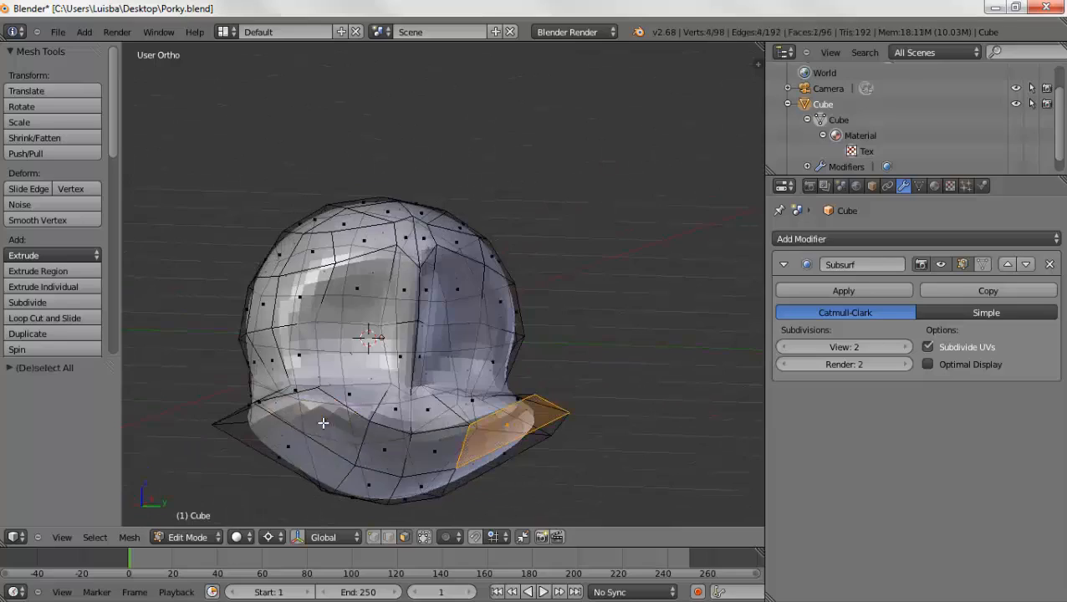
Add the opposite outer lip face to the selection and adjust both faces together
{"action": "right_click", "coordinate": [299, 437], "text": "shift"}
{"action": "middle_click_drag", "start_coordinate": [315, 429], "coordinate": [678, 392]}
{"action": "left_click", "coordinate": [590, 470]}
Try to scale a pair of lower lip faces together
{"action": "key", "text": "a"}
{"action": "right_click", "coordinate": [322, 429]}
{"action": "right_click", "coordinate": [467, 424], "text": "shift"}
{"action": "key", "text": "s"}
{"action": "left_click", "coordinate": [598, 400]}
{"action": "key", "text": "ctrl+z"}
Select the pair of outer lower lip faces and scale them together to about 0.94
{"action": "right_click", "coordinate": [507, 421]}
{"action": "right_click", "coordinate": [493, 412], "text": "shift"}
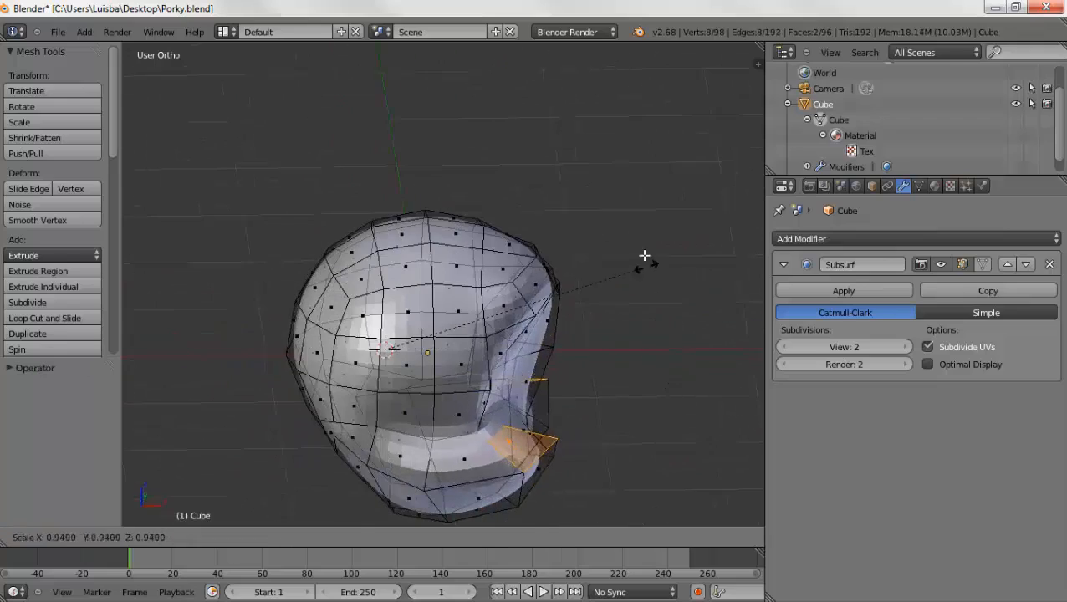
{"action": "left_click", "coordinate": [644, 255]}
{"action": "middle_click_drag", "start_coordinate": [644, 256], "coordinate": [547, 314]}
Select faces on both sides of the lower lip, move and rescale them, and clear the selection
{"action": "right_click", "coordinate": [321, 426], "text": "shift"}
{"action": "right_click", "coordinate": [457, 428], "text": "shift"}
{"action": "middle_click_drag", "start_coordinate": [457, 428], "coordinate": [478, 449]}
{"action": "key", "text": "g"}
{"action": "left_click", "coordinate": [324, 472]}
{"action": "key", "text": "s"}
{"action": "left_click", "coordinate": [522, 430]}
{"action": "key", "text": "a"}
{"action": "key", "text": "a"}
{"action": "key", "text": "a"}
Select four faces in a row across the lower lip and move them together
{"action": "right_click", "coordinate": [476, 444]}
{"action": "right_click", "coordinate": [426, 440], "text": "shift"}
{"action": "right_click", "coordinate": [326, 436], "text": "shift"}
{"action": "right_click", "coordinate": [285, 428], "text": "shift"}
{"action": "middle_click_drag", "start_coordinate": [284, 428], "coordinate": [313, 426]}
{"action": "key", "text": "g"}
{"action": "left_click", "coordinate": [407, 350]}
Select the two outermost lip faces, move them together, and check the shape in Object Mode
{"action": "middle_click_drag", "start_coordinate": [408, 349], "coordinate": [468, 368]}
{"action": "right_click", "coordinate": [238, 425]}
{"action": "right_click", "coordinate": [510, 419], "text": "shift"}
{"action": "middle_click_drag", "start_coordinate": [510, 419], "coordinate": [443, 391]}
{"action": "key", "text": "g"}
{"action": "left_click", "coordinate": [389, 411]}
{"action": "key", "text": "Tab"}
{"action": "middle_click_drag", "start_coordinate": [551, 376], "coordinate": [586, 326]}
Select the two lower faces of the chin in Edit Mode and move them together
{"action": "key", "text": "Tab"}
{"action": "right_click", "coordinate": [327, 486]}
{"action": "right_click", "coordinate": [445, 486], "text": "shift"}
{"action": "middle_click_drag", "start_coordinate": [445, 480], "coordinate": [381, 472]}
{"action": "key", "text": "g"}
{"action": "left_click", "coordinate": [390, 438]}
Finish adjusting the mouth area with vertex selection active and deselect everything
{"action": "right_click", "coordinate": [300, 397]}
{"action": "left_click", "coordinate": [410, 403]}
{"action": "mouse_move", "coordinate": [410, 403]}
{"action": "middle_mouse_down"}
{"action": "mouse_move", "coordinate": [380, 396]}
{"action": "mouse_move", "coordinate": [414, 384]}
{"action": "middle_mouse_up"}
{"action": "right_click", "coordinate": [391, 449]}
{"action": "left_click", "coordinate": [391, 451]}
{"action": "key", "text": "a"}
{"action": "middle_click_drag", "start_coordinate": [393, 456], "coordinate": [493, 493]}
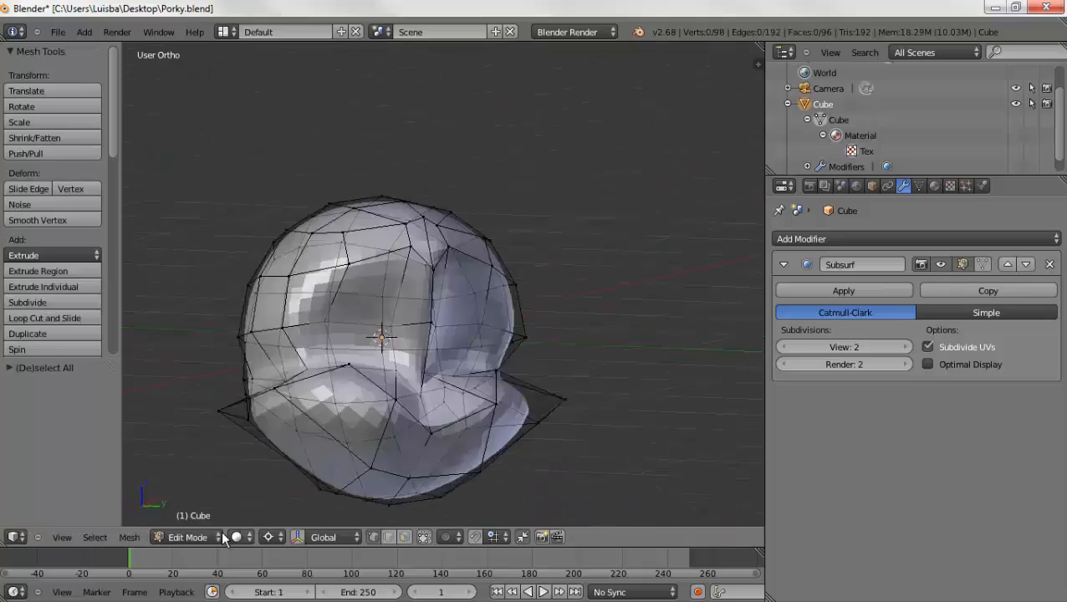
Examine the smoothed head from several angles in Object Mode and return to Edit Mode
{"action": "key", "text": "Tab"}
{"action": "middle_click_drag", "start_coordinate": [635, 410], "coordinate": [424, 359]}
{"action": "key", "text": "Tab"}
{"action": "middle_click_drag", "start_coordinate": [562, 336], "coordinate": [605, 379]}
{"action": "key", "text": "Tab"}
{"action": "key", "text": "Tab"}
Set the Subsurf view level to 3, and move and rescale eight vertices around the lower back of the head
{"action": "key", "text": "KP_1"}
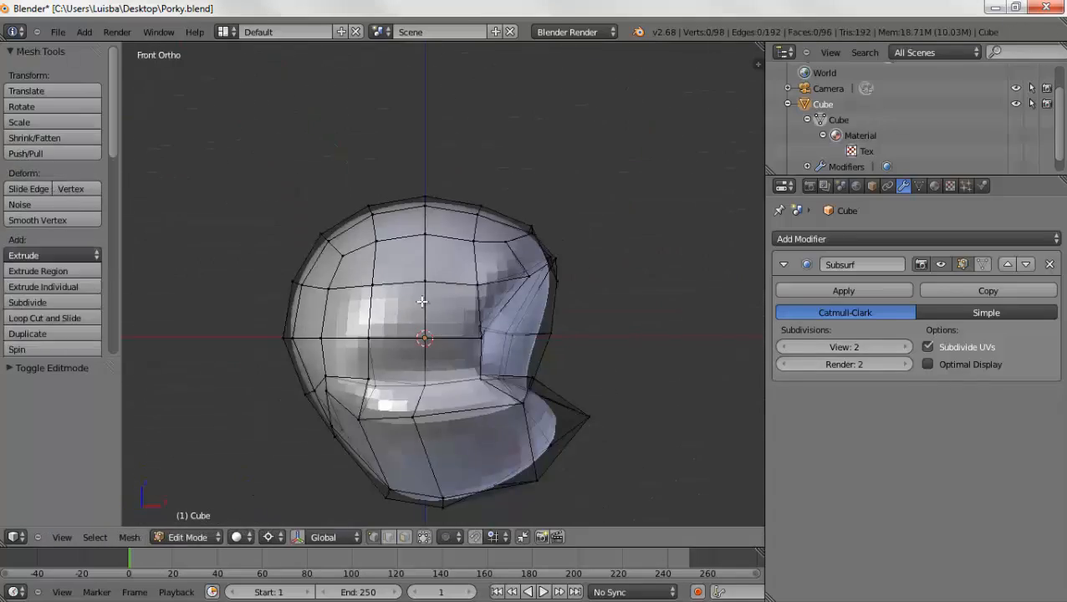
{"action": "left_click_drag", "start_coordinate": [327, 424], "coordinate": [396, 503]}
{"action": "key", "text": "g"}
{"action": "middle_click_drag", "start_coordinate": [383, 506], "coordinate": [673, 393]}
{"action": "scroll", "coordinate": [511, 422], "scroll_direction": "down", "scroll_amount": 2}
{"action": "key", "text": "KP_1"}
{"action": "key", "text": "s"}
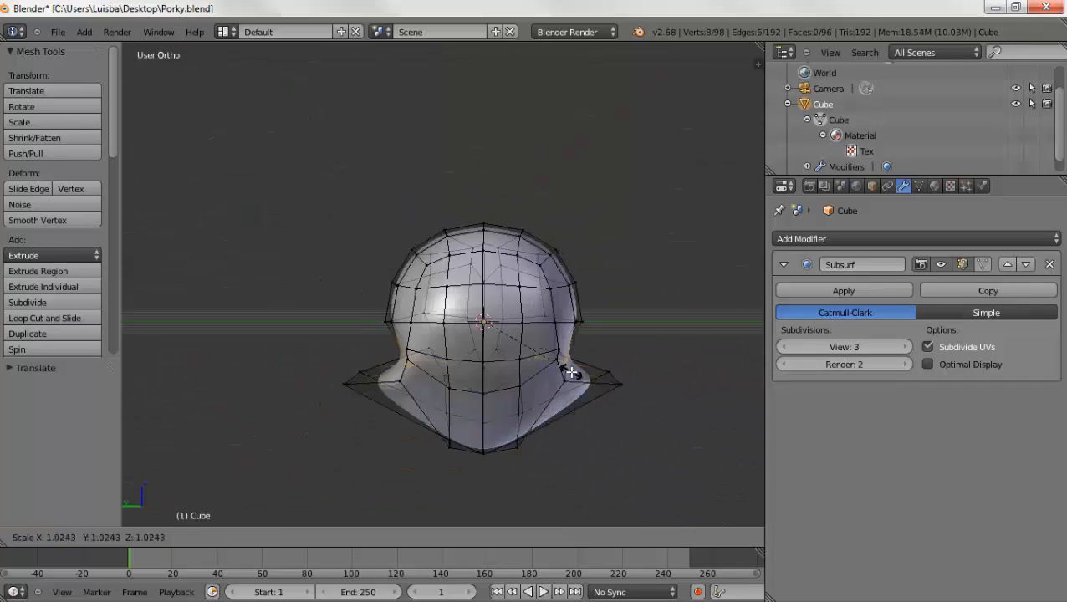
{"action": "left_click", "coordinate": [572, 336]}
{"action": "middle_click_drag", "start_coordinate": [572, 336], "coordinate": [548, 343]}
Select the two outer jaw faces and move them down along the Z axis by about 0.14
{"action": "key", "text": "a"}
{"action": "right_click", "coordinate": [430, 416]}
{"action": "right_click", "coordinate": [507, 376], "text": "shift"}
{"action": "middle_click_drag", "start_coordinate": [459, 442], "coordinate": [334, 334]}
{"action": "right_click", "coordinate": [501, 360], "text": "shift"}
{"action": "key", "text": "g"}
{"action": "key", "text": "g"}
{"action": "key", "text": "g"}
{"action": "key", "text": "z"}
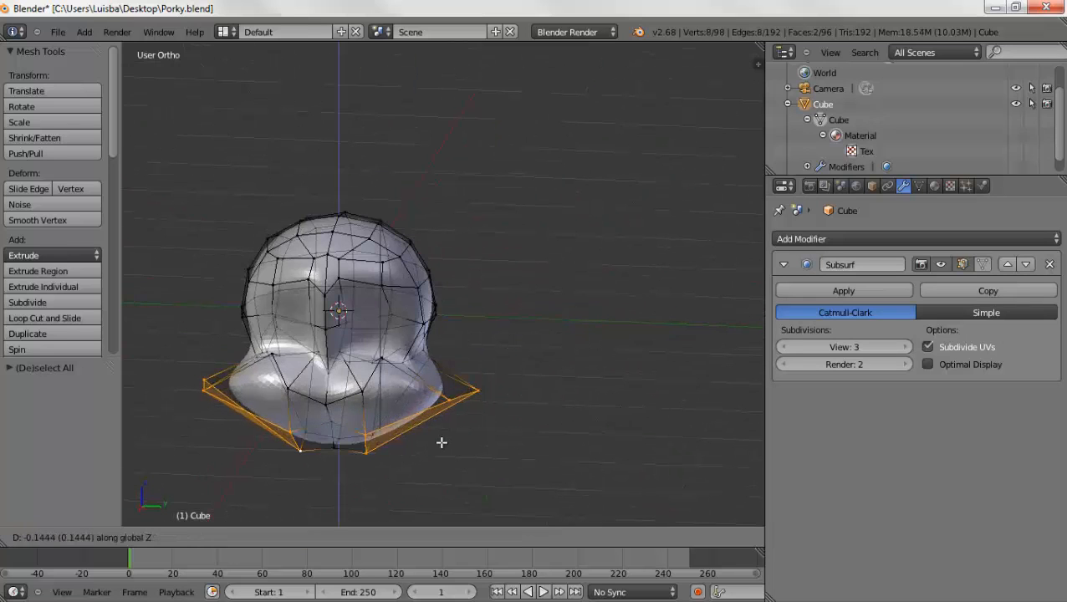
{"action": "left_click", "coordinate": [440, 447]}
{"action": "middle_click_drag", "start_coordinate": [440, 446], "coordinate": [309, 418]}
Return to Object Mode and place the 3D cursor beside the head
{"action": "key", "text": "Tab"}
{"action": "scroll", "coordinate": [401, 360], "scroll_direction": "down", "scroll_amount": 4}
{"action": "left_click", "coordinate": [540, 299]}
{"action": "middle_click_drag", "start_coordinate": [540, 303], "coordinate": [532, 252]}
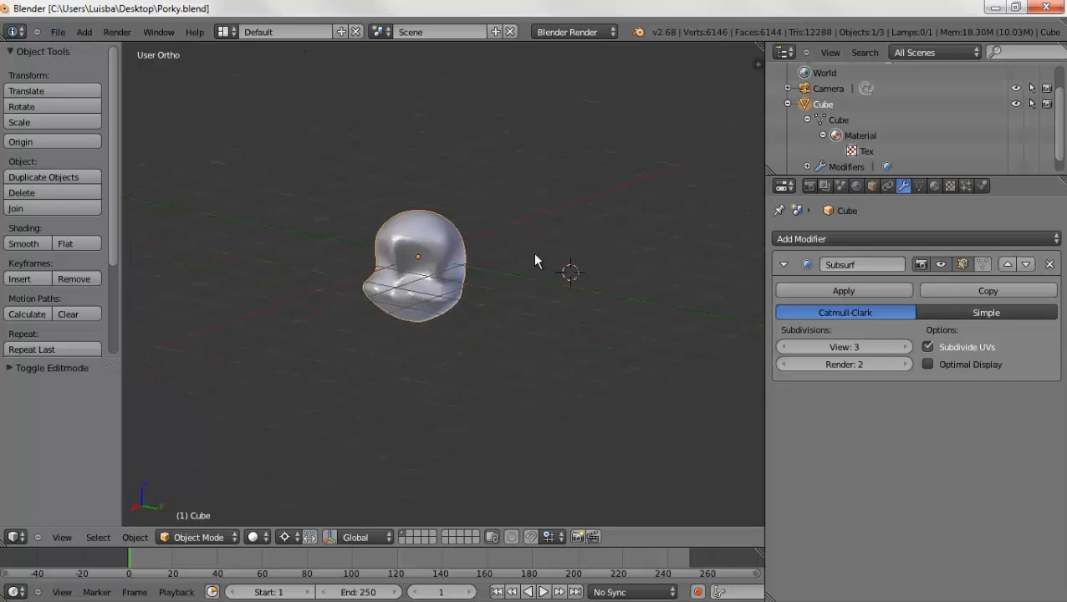
Add a new cube and move it below the head
{"action": "key", "text": "shift+a"}
{"action": "left_click", "coordinate": [569, 348]}
{"action": "middle_click_drag", "start_coordinate": [570, 349], "coordinate": [533, 247]}
{"action": "key", "text": "g"}
{"action": "left_click", "coordinate": [418, 408]}
{"action": "middle_click_drag", "start_coordinate": [418, 408], "coordinate": [348, 346]}
Set the new cube's location to X 0, Y 0, Z -3 and the head's Z location to 2
{"action": "key", "text": "n"}
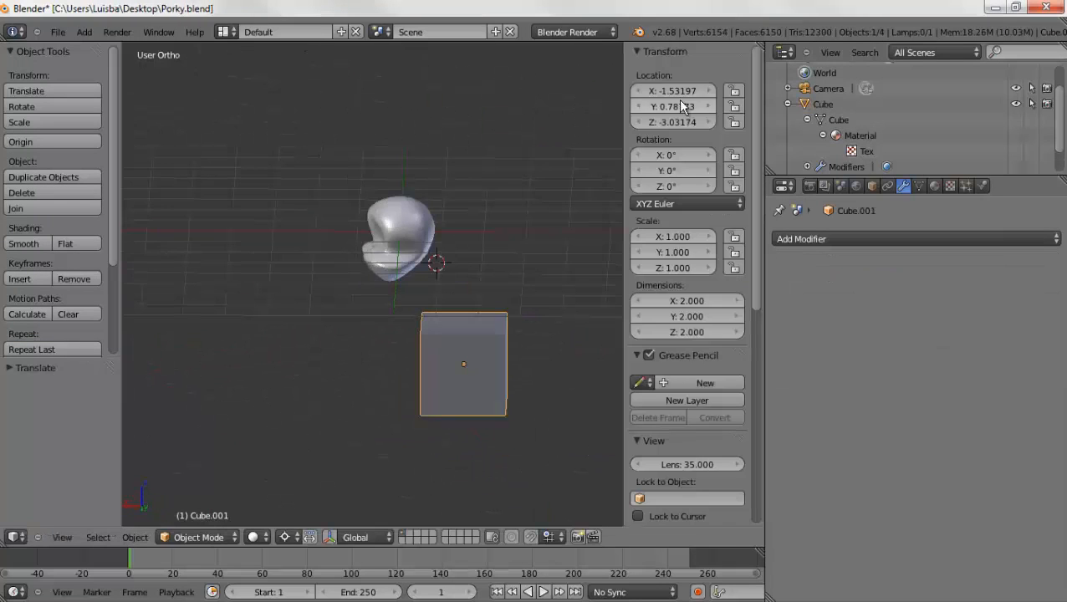
{"action": "left_click", "coordinate": [677, 95]}
{"action": "type", "text": "0"}
{"action": "key", "text": "Tab"}
{"action": "type", "text": "-3"}
{"action": "right_click", "coordinate": [401, 230]}
{"action": "left_click", "coordinate": [679, 122]}
{"action": "type", "text": "2"}
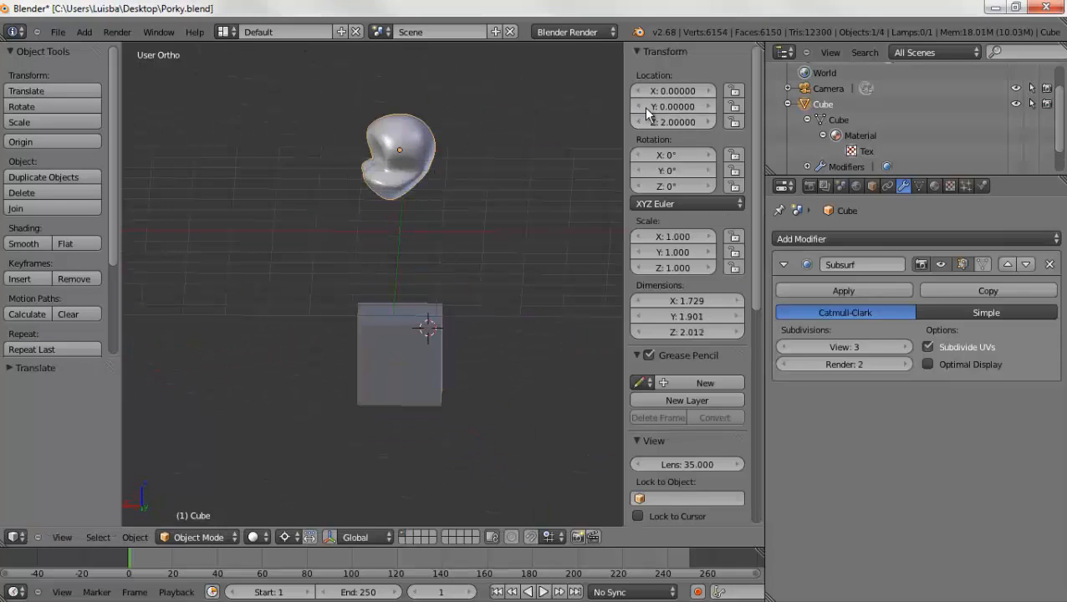
Set the cube's Z location to 0 and raise the head to a Z location of 2.5
{"action": "right_click", "coordinate": [428, 329]}
{"action": "left_click", "coordinate": [685, 122]}
{"action": "type", "text": "1"}
{"action": "left_click", "coordinate": [688, 122]}
{"action": "type", "text": "0"}
{"action": "key", "text": "Return"}
{"action": "middle_click_drag", "start_coordinate": [535, 322], "coordinate": [480, 257]}
{"action": "right_click", "coordinate": [355, 149]}
{"action": "left_click", "coordinate": [687, 122]}
{"action": "type", "text": "2.5"}
{"action": "key", "text": "Return"}
Undo the location changes of the cube and head, and delete the cube
{"action": "right_click", "coordinate": [463, 251]}
{"action": "scroll", "coordinate": [58, 376], "scroll_direction": "down", "scroll_amount": 10}
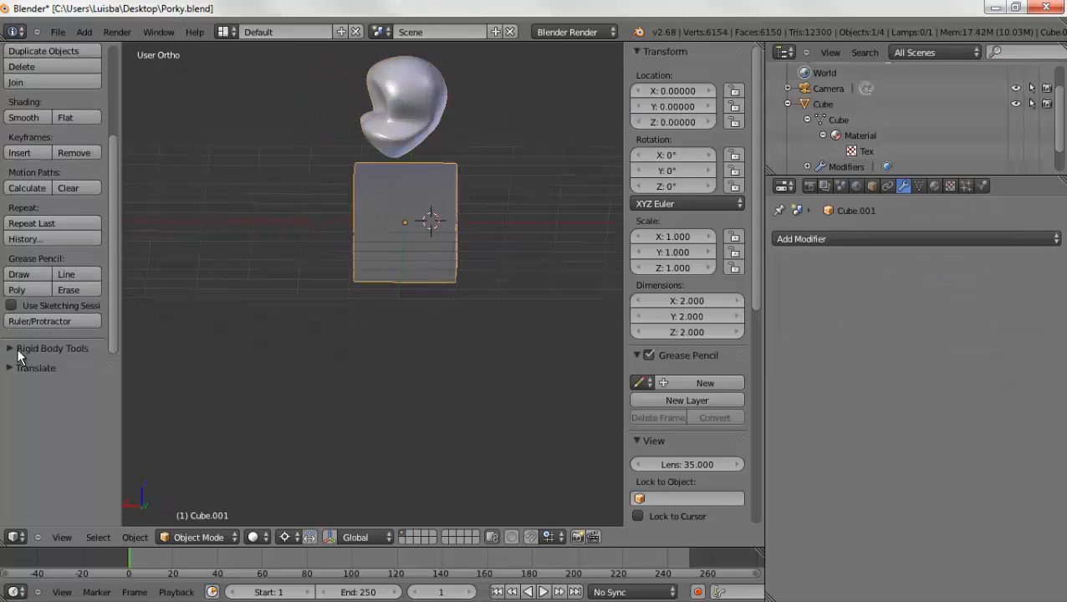
{"action": "left_click_drag", "start_coordinate": [78, 489], "coordinate": [57, 484]}
{"action": "key", "text": "ctrl+z"}
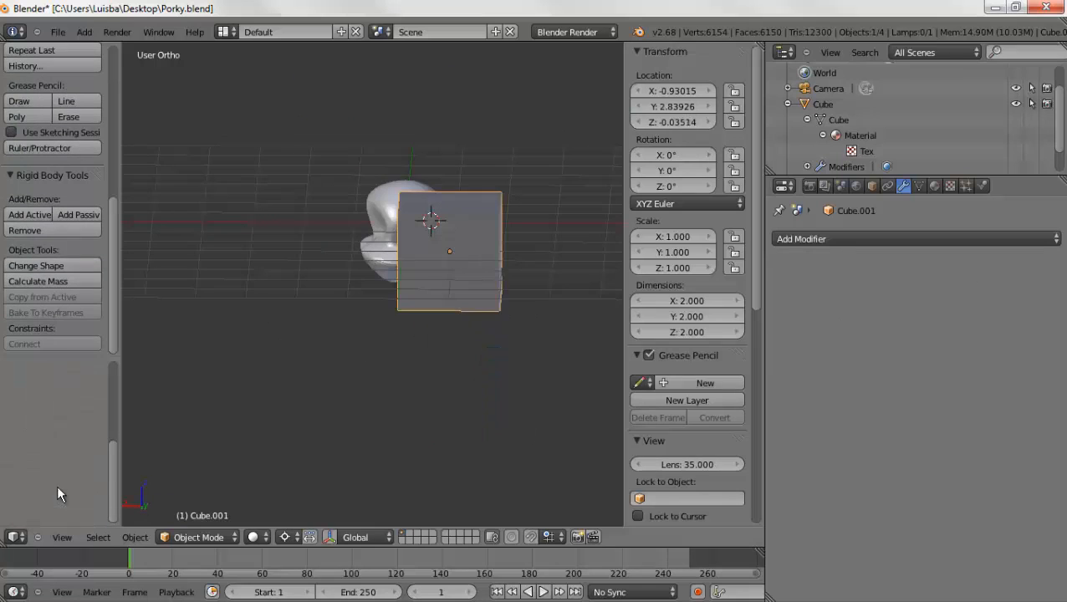
{"action": "key", "text": "x"}
{"action": "left_click", "coordinate": [415, 245]}
Add a fresh cube and set its location to X 0, Y 0, Z -2
{"action": "key", "text": "shift+a"}
{"action": "left_click", "coordinate": [359, 390]}
{"action": "left_click", "coordinate": [676, 91]}
{"action": "type", "text": "0"}
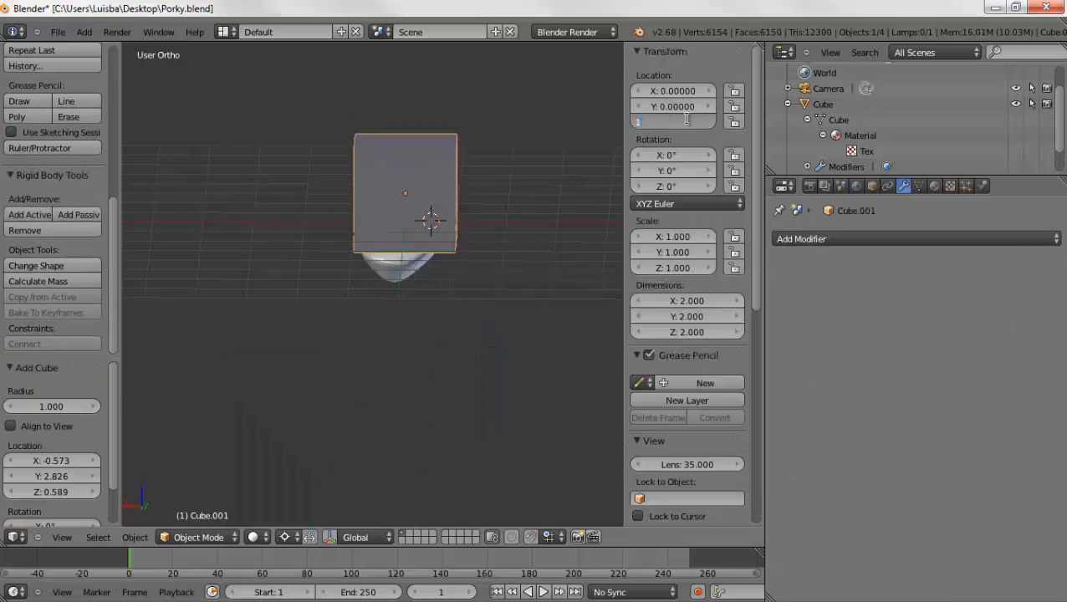
{"action": "middle_click_drag", "start_coordinate": [568, 213], "coordinate": [360, 214]}
{"action": "left_click", "coordinate": [675, 122]}
{"action": "type", "text": "-2"}
Set the head's Z location to 2 and the cube's Z location to -1
{"action": "right_click", "coordinate": [361, 215]}
{"action": "left_click", "coordinate": [675, 122]}
{"action": "type", "text": "2"}
{"action": "key", "text": "Return"}
{"action": "right_click", "coordinate": [318, 307]}
{"action": "left_click_drag", "start_coordinate": [647, 188], "coordinate": [655, 190]}
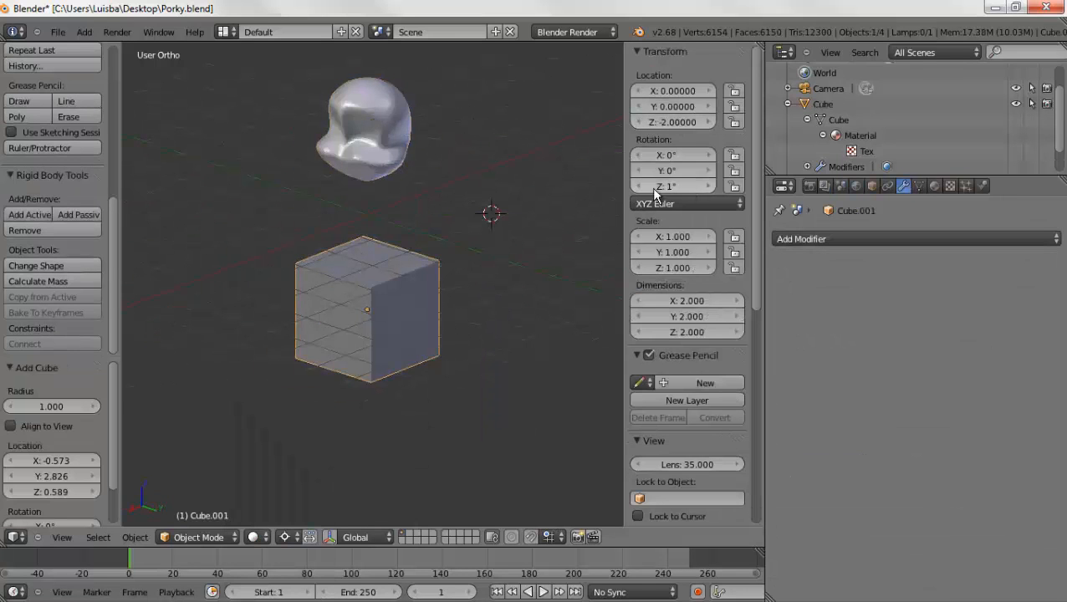
{"action": "type", "text": "-1"}
Set the head's Z location to 2.5 and the cube's Z location to 0, and hide the transform properties
{"action": "middle_click_drag", "start_coordinate": [426, 243], "coordinate": [354, 172]}
{"action": "right_click", "coordinate": [354, 173]}
{"action": "left_click", "coordinate": [675, 122]}
{"action": "type", "text": "2.5"}
{"action": "right_click", "coordinate": [326, 276]}
{"action": "left_click", "coordinate": [676, 122]}
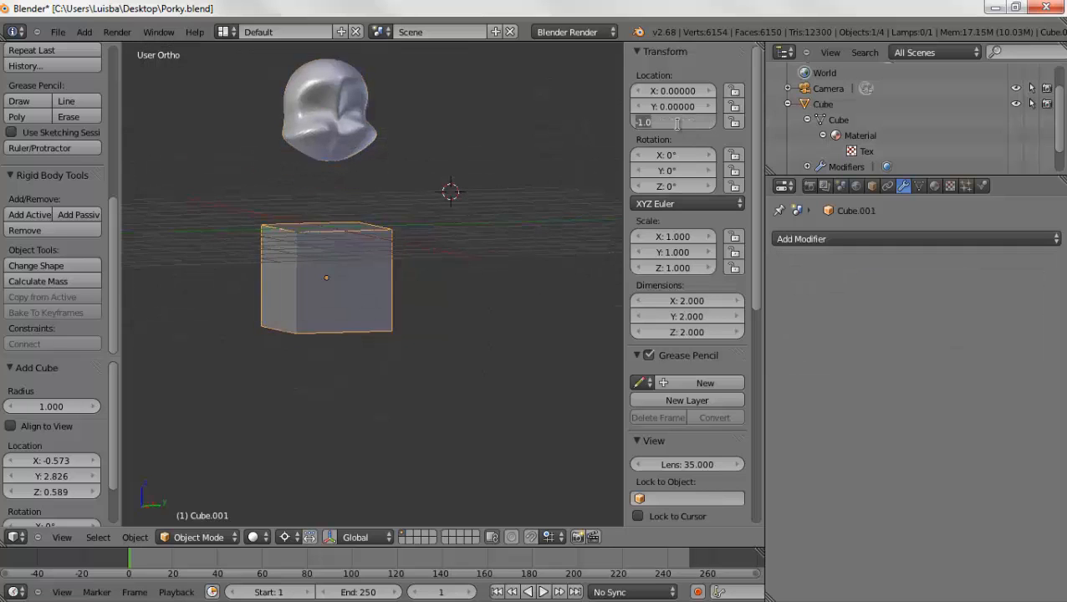
{"action": "type", "text": "0"}
{"action": "middle_click_drag", "start_coordinate": [147, 228], "coordinate": [451, 252]}
{"action": "key", "text": "n"}
Enter Edit Mode on the cube and add a Mirror modifier to it
{"action": "scroll", "coordinate": [463, 289], "scroll_direction": "up", "scroll_amount": 1}
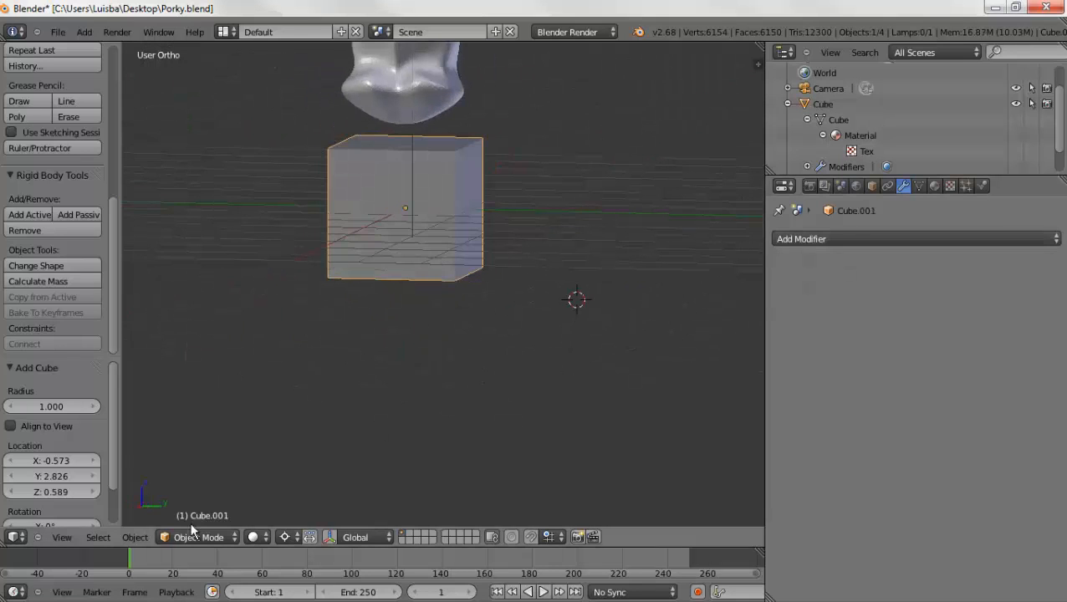
{"action": "left_click", "coordinate": [192, 537]}
{"action": "left_click", "coordinate": [193, 502]}
{"action": "left_click", "coordinate": [842, 240]}
{"action": "left_click", "coordinate": [729, 393]}
Split the 3D viewport in two, show one half from the front, and select a lower corner vertex of the cube
{"action": "left_click_drag", "start_coordinate": [759, 47], "coordinate": [352, 80]}
{"action": "key", "text": "KP_1"}
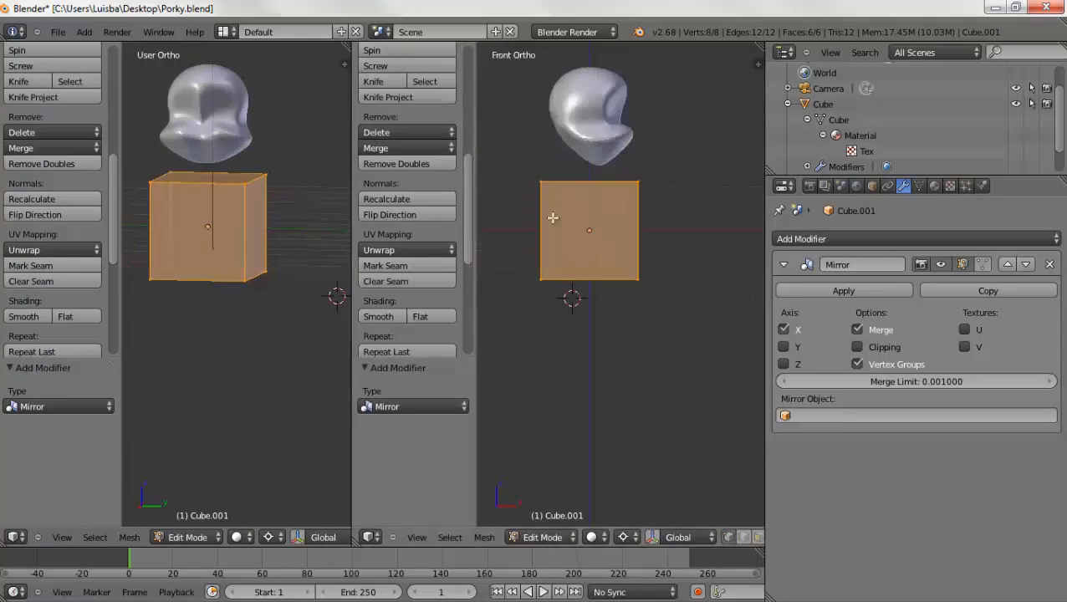
{"action": "right_click", "coordinate": [638, 279]}
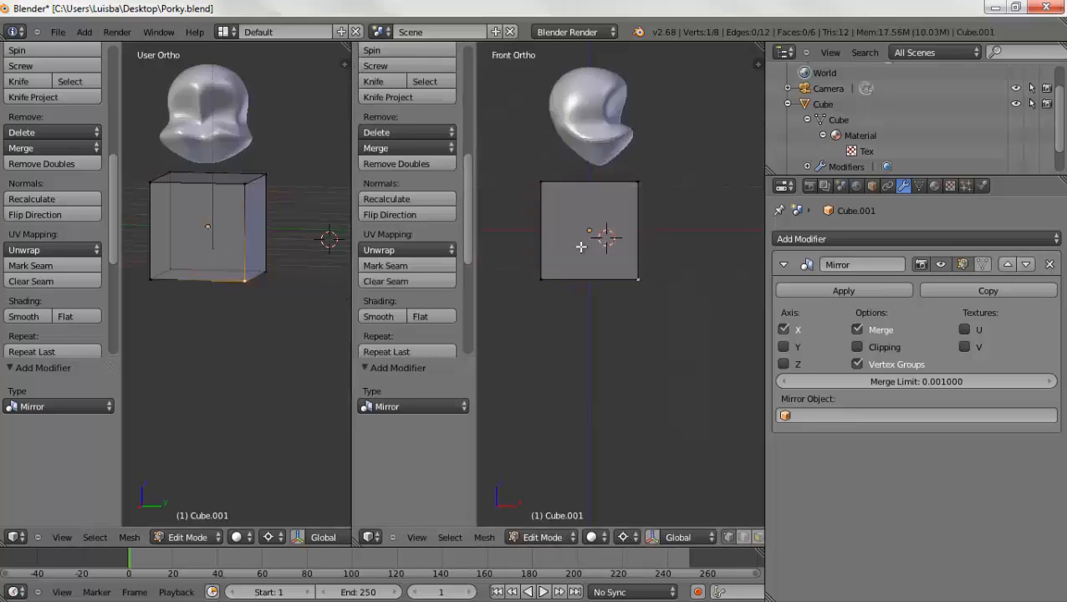
{"action": "left_click", "coordinate": [578, 238]}
Toggle the cube's editing mode, try to move its geometry, and select the whole mesh
{"action": "key", "text": "Tab"}
{"action": "left_click", "coordinate": [547, 537]}
{"action": "left_click", "coordinate": [546, 506]}
{"action": "key", "text": "g"}
{"action": "key", "text": "g"}
{"action": "right_click", "coordinate": [642, 278]}
{"action": "left_click", "coordinate": [646, 314]}
{"action": "key", "text": "a"}
{"action": "key", "text": "a"}
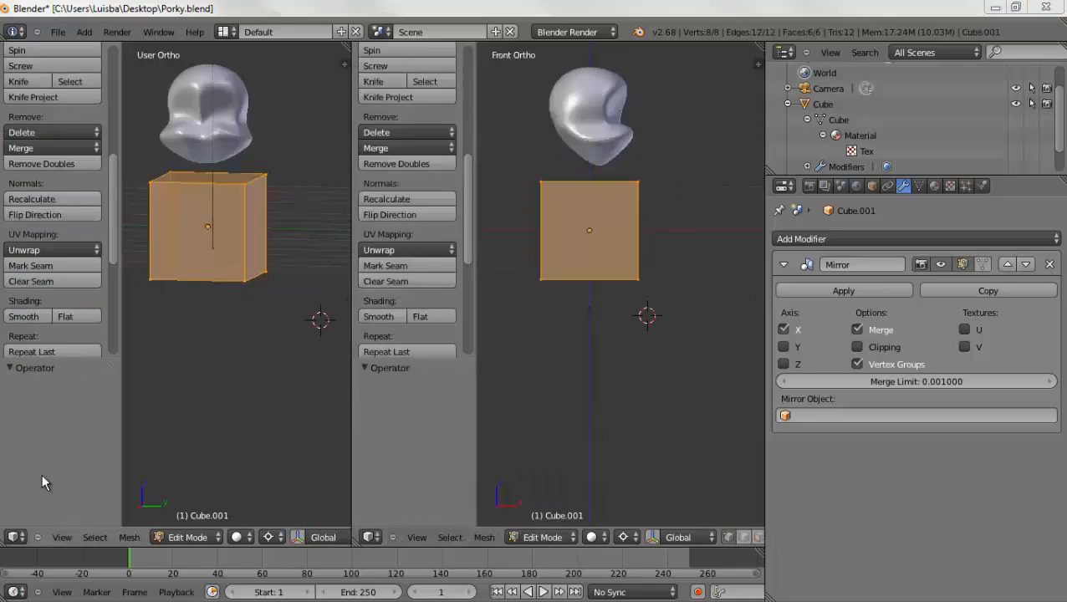
Enable Clipping on the Mirror modifier and try to move the whole cube mesh sideways
{"action": "left_click", "coordinate": [667, 260]}
{"action": "key", "text": "g"}
{"action": "right_click", "coordinate": [620, 250]}
{"action": "key", "text": "g"}
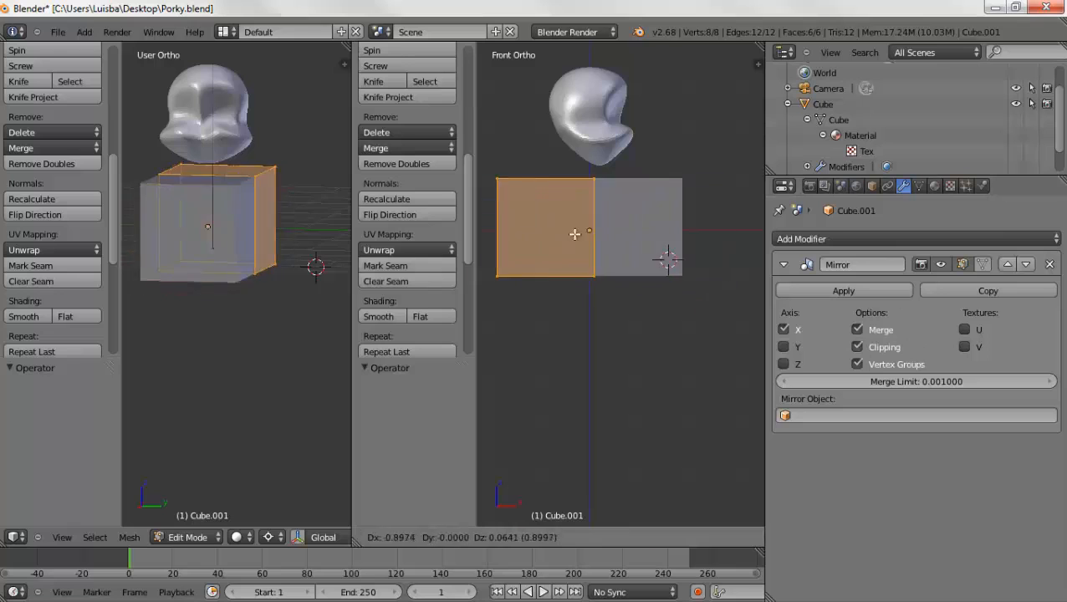
{"action": "right_click", "coordinate": [573, 233]}
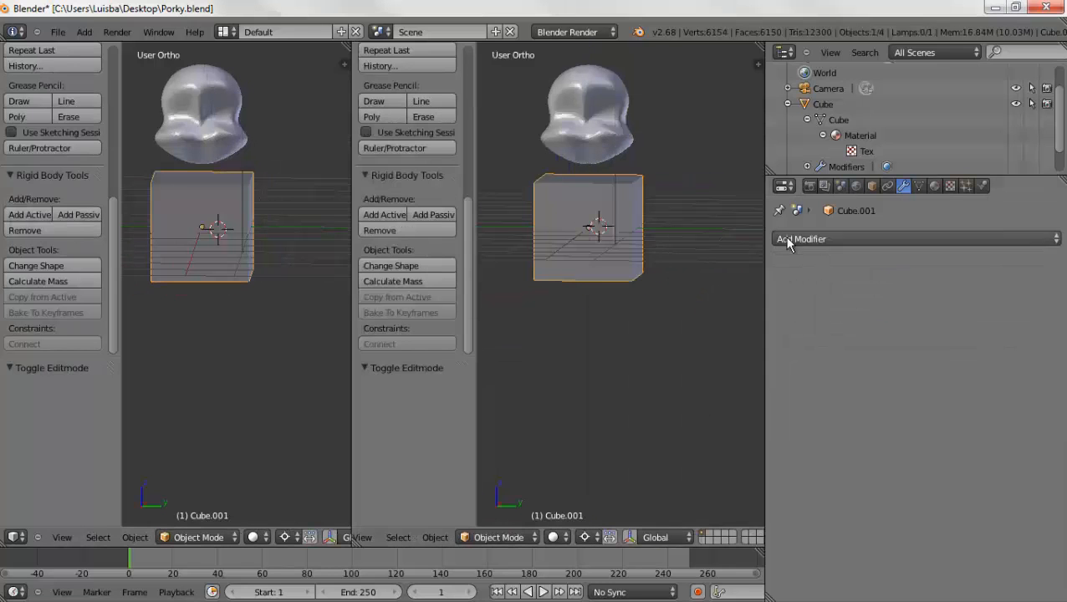
Try a Mirror modifier along Y on the body cube in Object Mode and test it by moving the cube
{"action": "left_click", "coordinate": [915, 239]}
{"action": "left_click", "coordinate": [694, 378]}
{"action": "left_click", "coordinate": [783, 347]}
{"action": "key", "text": "g"}
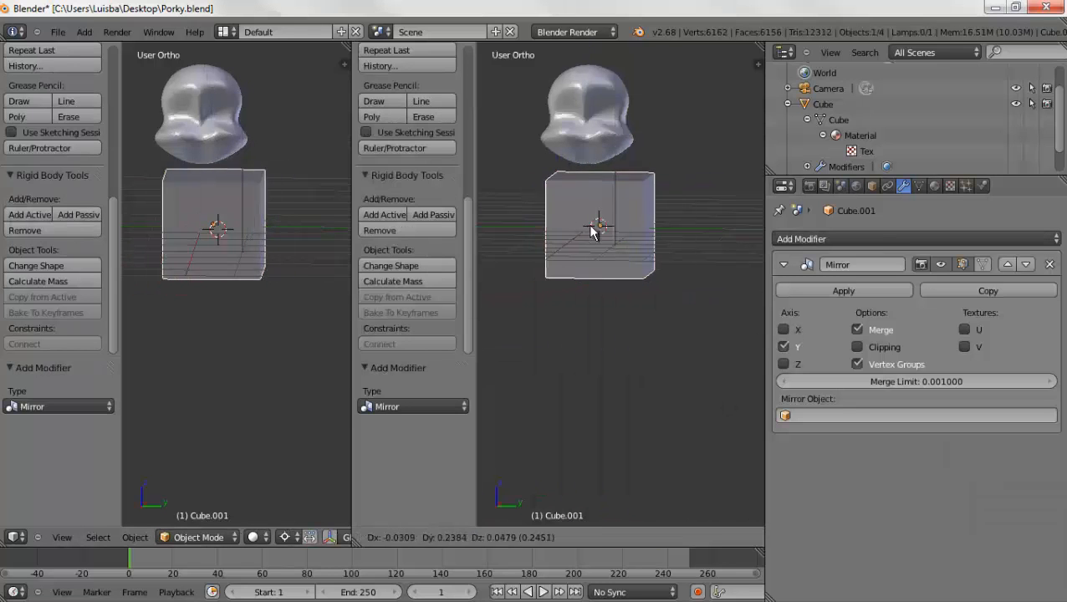
{"action": "right_click", "coordinate": [582, 224]}
{"action": "key", "text": "g"}
{"action": "right_click", "coordinate": [577, 250]}
{"action": "key", "text": "ctrl+z"}
{"action": "key", "text": "ctrl+z"}
Enter Edit Mode on the body cube and add a Mirror modifier that mirrors along Y only
{"action": "key", "text": "Tab"}
{"action": "left_click", "coordinate": [915, 238]}
{"action": "left_click", "coordinate": [694, 378]}
{"action": "left_click", "coordinate": [783, 329]}
{"action": "left_click", "coordinate": [783, 347]}
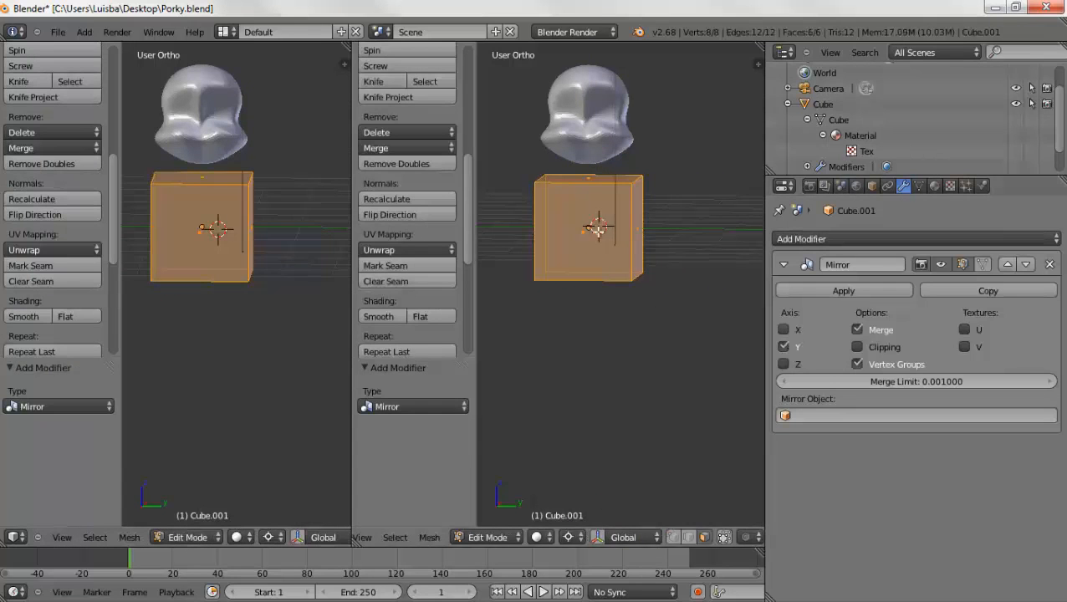
Enable Clipping on the Mirror modifier, move the cube mesh so its halves meet at the mirror plane, and delete the seam face
{"action": "key", "text": "g"}
{"action": "left_click", "coordinate": [657, 234]}
{"action": "left_click", "coordinate": [857, 347]}
{"action": "key", "text": "g"}
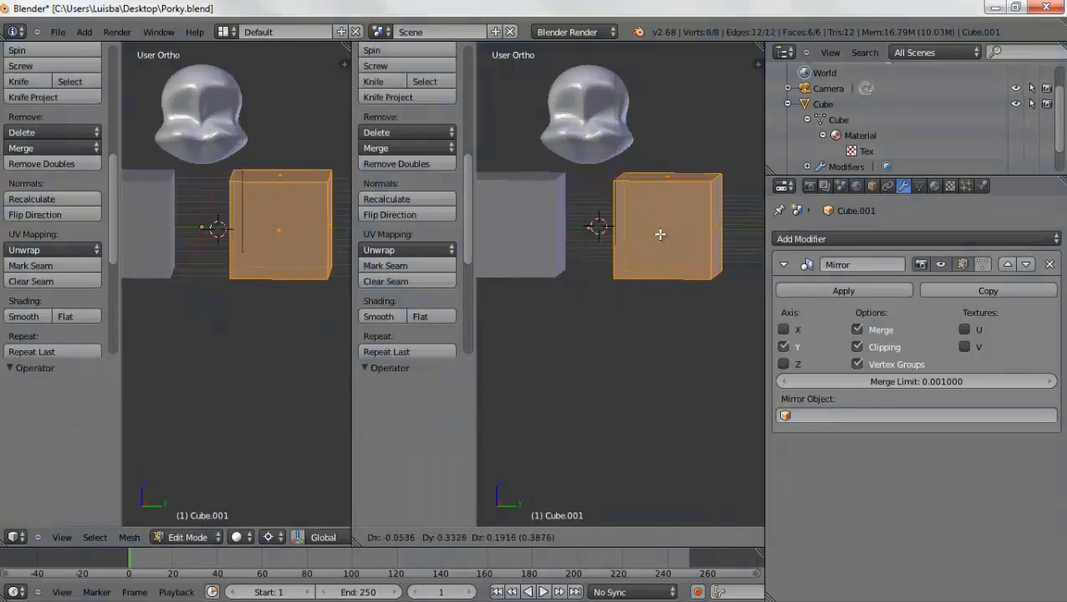
{"action": "left_click", "coordinate": [659, 230]}
{"action": "key", "text": "x"}
{"action": "left_click", "coordinate": [388, 278]}
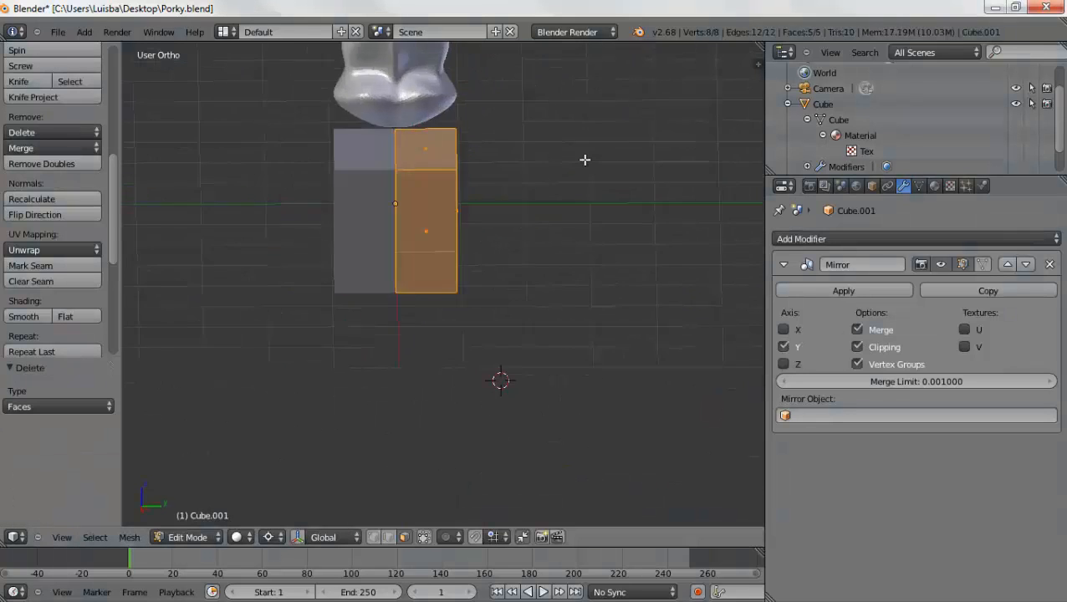
Try to pull the lower front edge of the mirrored body outward
{"action": "middle_click_drag", "start_coordinate": [584, 159], "coordinate": [576, 230]}
{"action": "right_click", "coordinate": [435, 260]}
{"action": "mouse_move", "coordinate": [434, 260]}
{"action": "middle_mouse_down"}
{"action": "mouse_move", "coordinate": [522, 238]}
{"action": "mouse_move", "coordinate": [439, 265]}
{"action": "middle_mouse_up"}
{"action": "right_click", "coordinate": [439, 285]}
{"action": "key", "text": "g"}
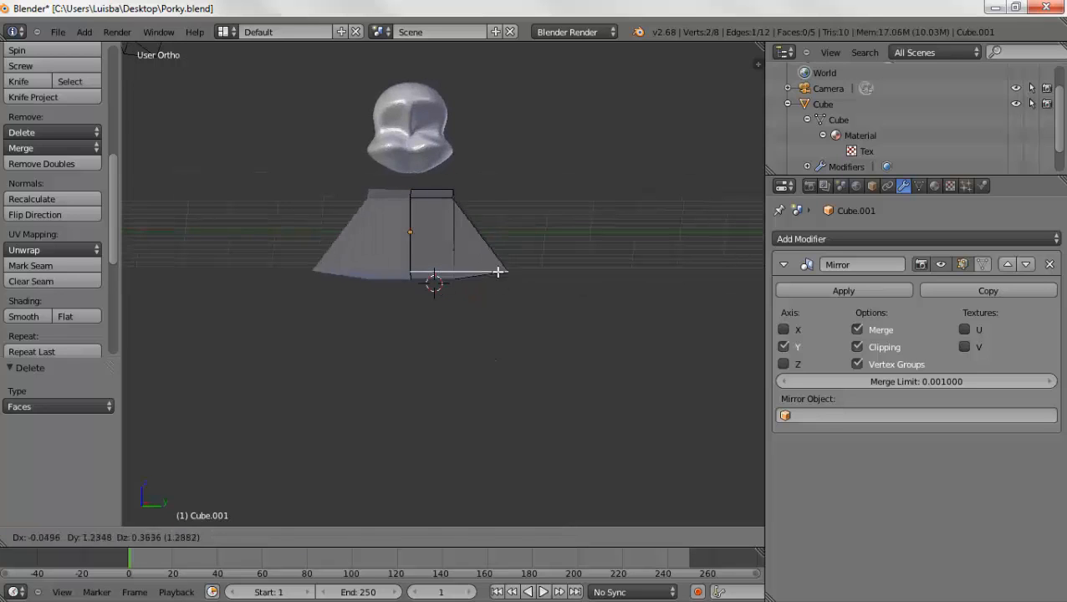
{"action": "right_click", "coordinate": [498, 271]}
Apply the Mirror modifier to the body in Object Mode
{"action": "left_click", "coordinate": [873, 295]}
{"action": "key", "text": "Tab"}
{"action": "left_click", "coordinate": [870, 296]}
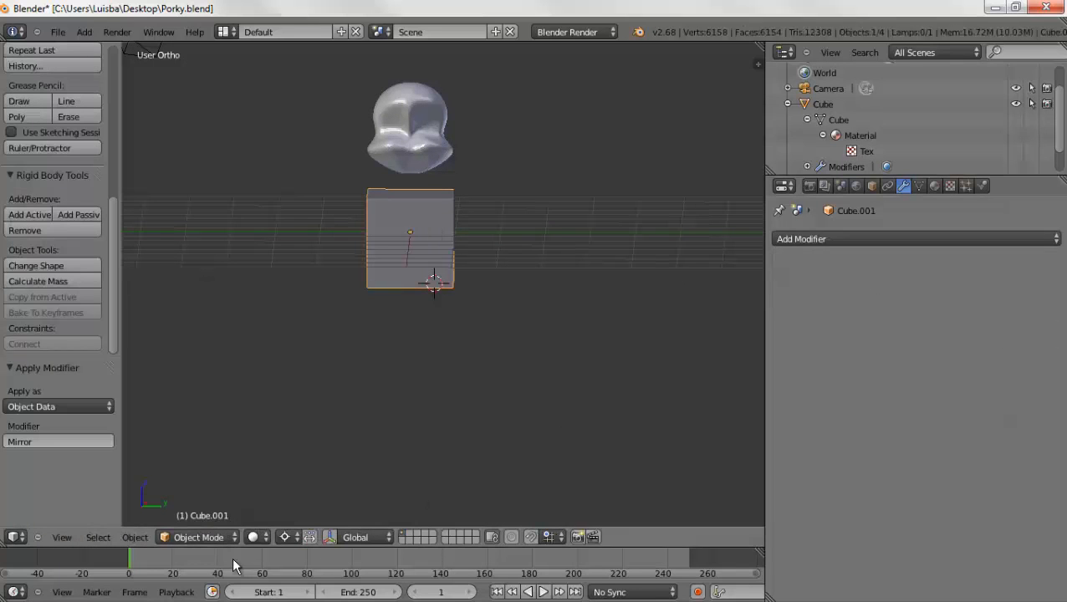
{"action": "left_click", "coordinate": [867, 240]}
{"action": "left_click", "coordinate": [392, 402]}
{"action": "key", "text": "Tab"}
{"action": "left_click", "coordinate": [837, 239]}
{"action": "left_click", "coordinate": [199, 538]}
{"action": "left_click", "coordinate": [195, 522]}
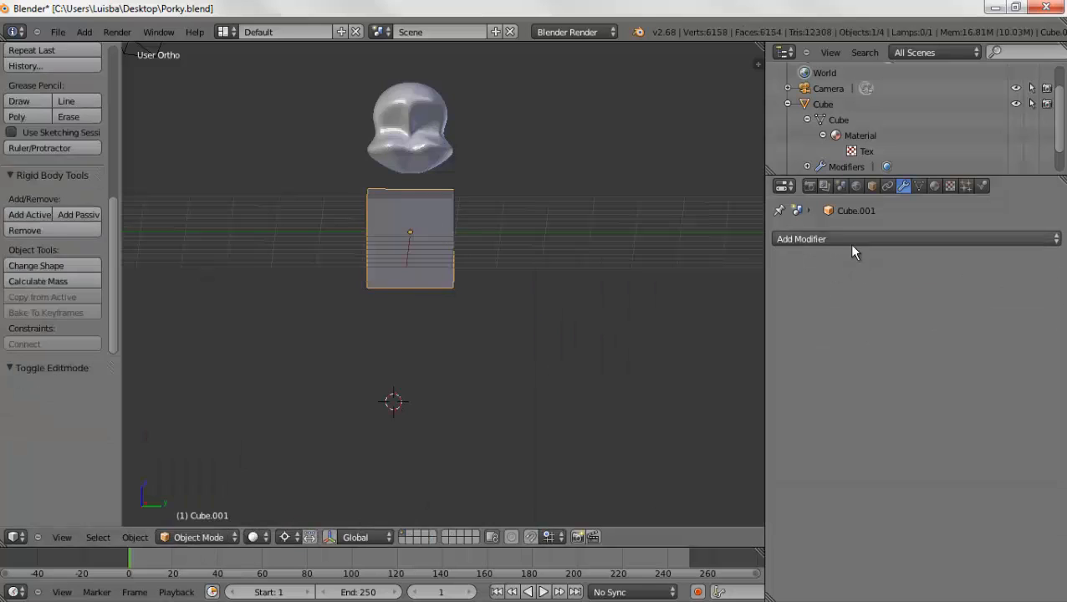
Return the body to Edit Mode with face selection and add a Subdivision Surface modifier
{"action": "left_click", "coordinate": [200, 539]}
{"action": "left_click", "coordinate": [192, 504]}
{"action": "middle_click_drag", "start_coordinate": [531, 234], "coordinate": [462, 255]}
{"action": "left_click", "coordinate": [405, 538]}
{"action": "middle_click_drag", "start_coordinate": [560, 267], "coordinate": [535, 251]}
{"action": "left_click", "coordinate": [872, 239]}
{"action": "left_click", "coordinate": [711, 493]}
Try to move the selected half of the body sideways and browse the transform and view properties
{"action": "key", "text": "g"}
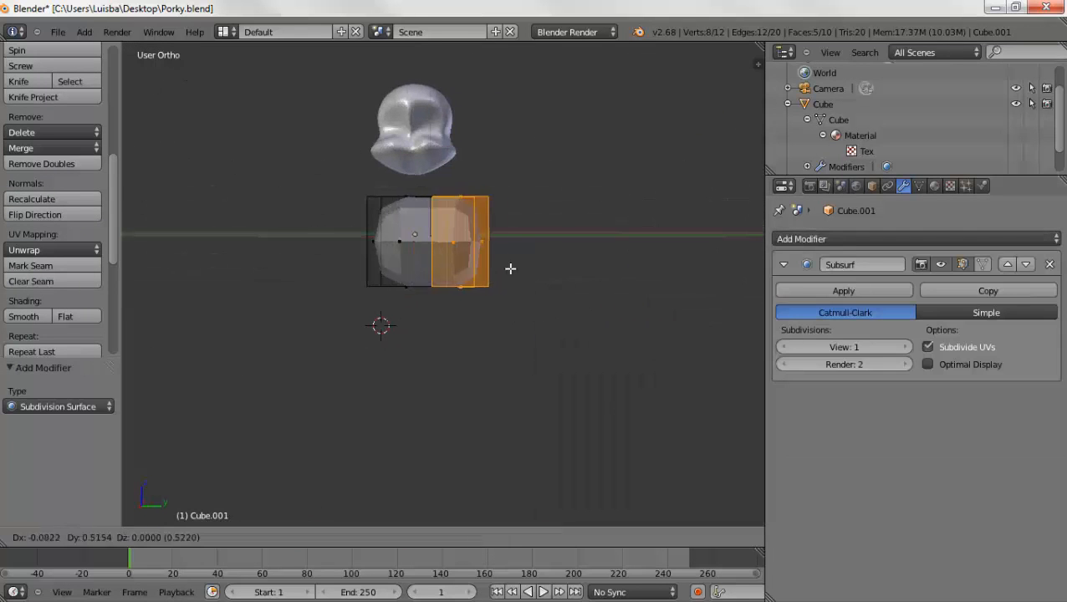
{"action": "right_click", "coordinate": [577, 271]}
{"action": "left_click", "coordinate": [241, 539]}
{"action": "key", "text": "n"}
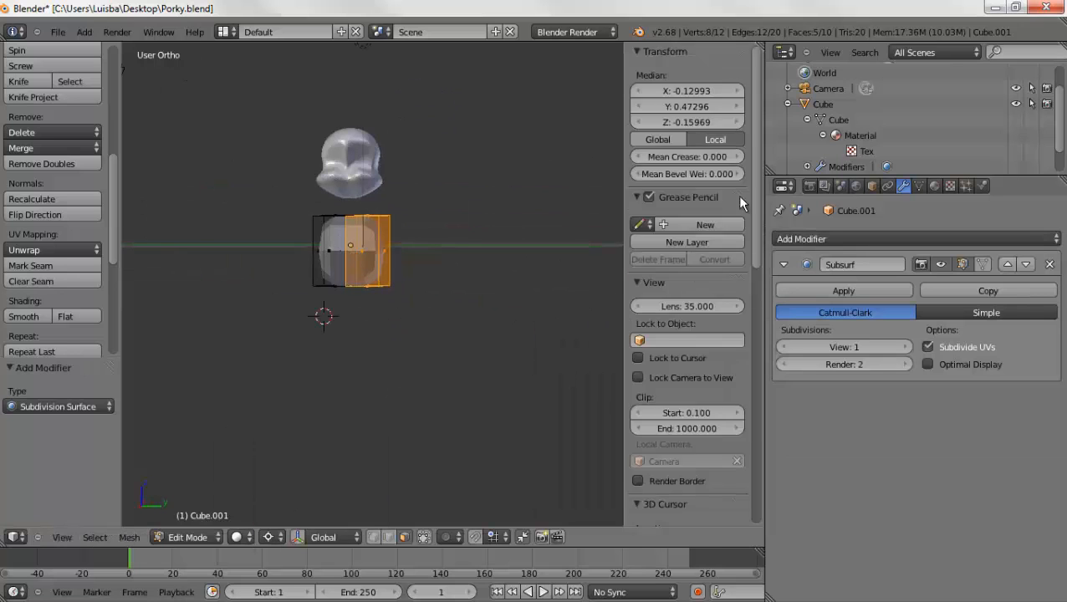
{"action": "scroll", "coordinate": [695, 334], "scroll_direction": "down", "scroll_amount": 5}
{"action": "double_click", "coordinate": [696, 420]}
{"action": "key", "text": "g"}
{"action": "right_click", "coordinate": [468, 306]}
Deselect the body mesh and try to move a single face on its side
{"action": "key", "text": "a"}
{"action": "middle_click_drag", "start_coordinate": [393, 335], "coordinate": [426, 417]}
{"action": "scroll", "coordinate": [426, 435], "scroll_direction": "down", "scroll_amount": 2}
{"action": "key", "text": "n"}
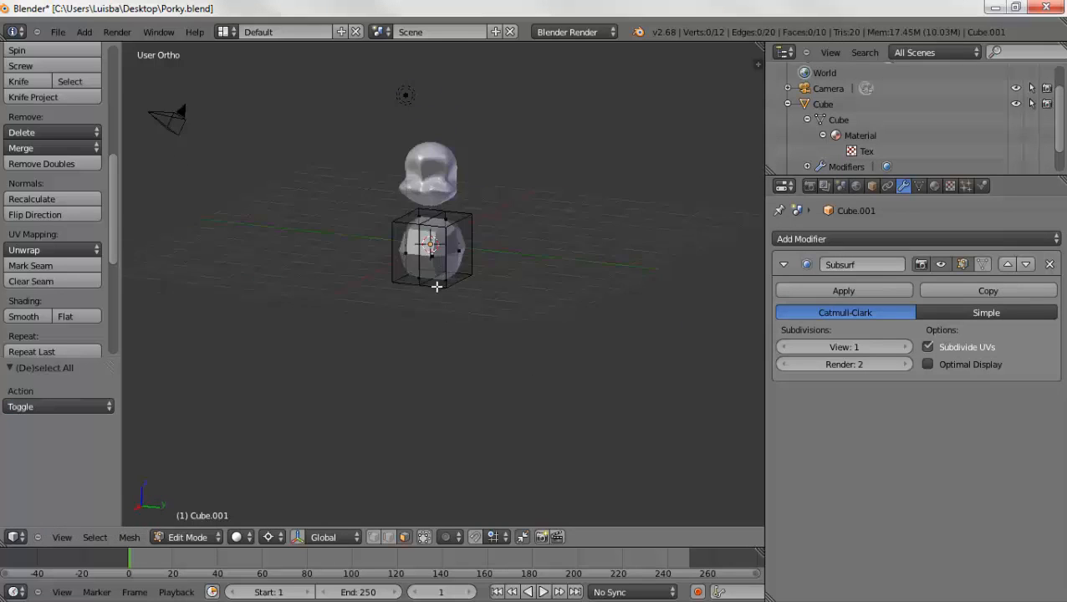
{"action": "middle_click_drag", "start_coordinate": [436, 286], "coordinate": [498, 269]}
{"action": "scroll", "coordinate": [497, 269], "scroll_direction": "up", "scroll_amount": 3}
{"action": "right_click", "coordinate": [463, 228]}
{"action": "key", "text": "g"}
{"action": "right_click", "coordinate": [519, 235]}
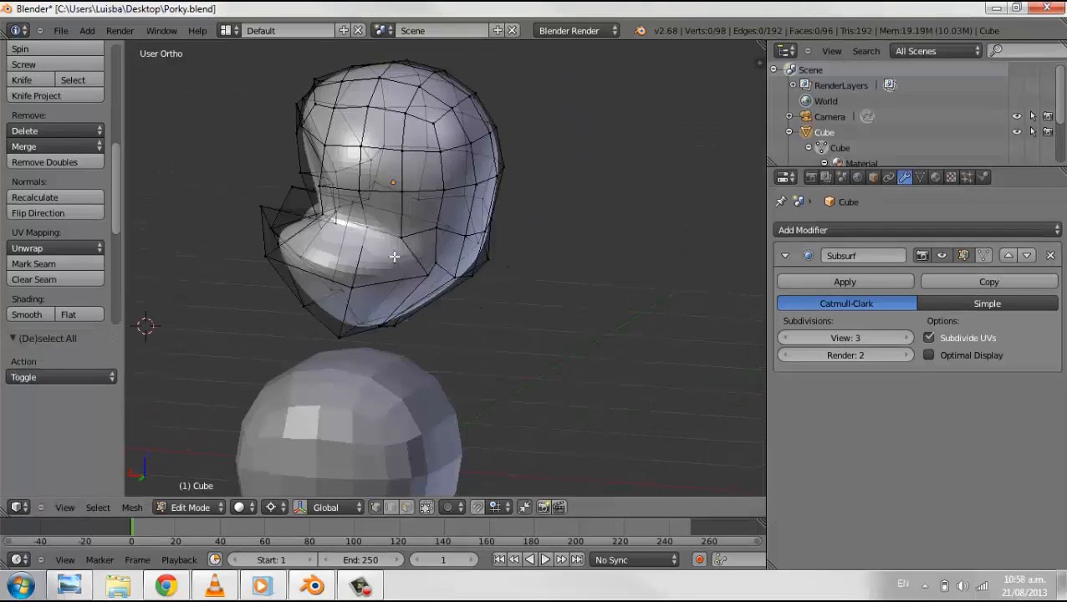
Edit the head mesh with face selection and move a face at the rear side of the head outward
{"action": "key", "text": "Tab"}
{"action": "key", "text": "n"}
{"action": "mouse_move", "coordinate": [507, 266]}
{"action": "middle_mouse_down"}
{"action": "mouse_move", "coordinate": [522, 299]}
{"action": "mouse_move", "coordinate": [422, 248]}
{"action": "mouse_move", "coordinate": [502, 240]}
{"action": "mouse_move", "coordinate": [424, 238]}
{"action": "middle_mouse_up"}
{"action": "key", "text": "Tab"}
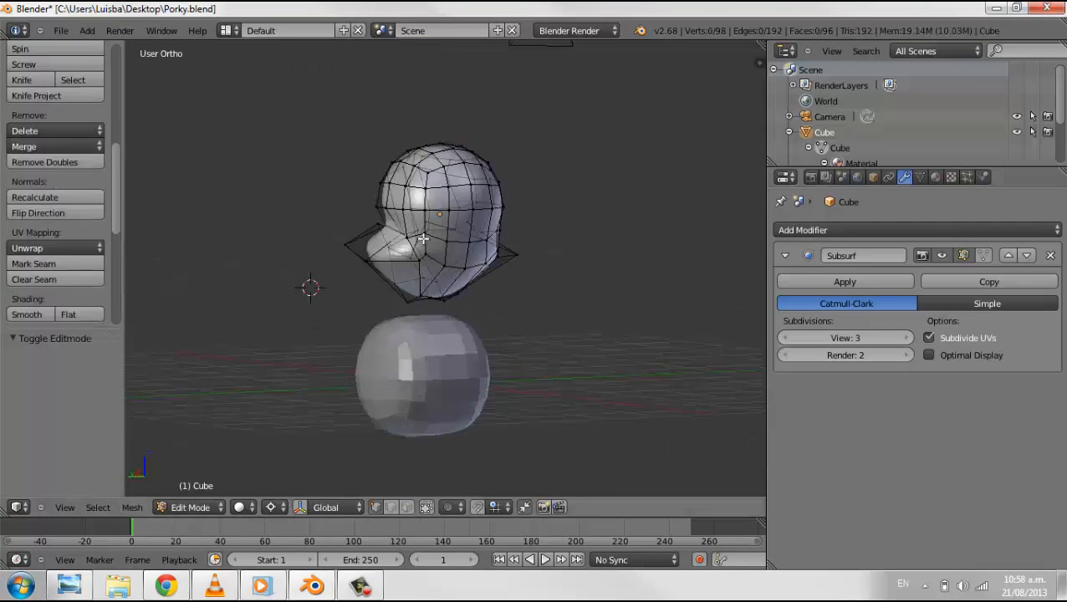
{"action": "key", "text": "a"}
{"action": "key", "text": "a"}
{"action": "left_click", "coordinate": [408, 504]}
{"action": "middle_click_drag", "start_coordinate": [443, 276], "coordinate": [458, 294]}
{"action": "right_click", "coordinate": [495, 236]}
{"action": "key", "text": "g"}
{"action": "left_click", "coordinate": [638, 258]}
Check the smoothed head, clear the selection, and move a cheek tip vertex along Z
{"action": "key", "text": "Tab"}
{"action": "middle_click_drag", "start_coordinate": [402, 331], "coordinate": [592, 345]}
{"action": "key", "text": "Tab"}
{"action": "key", "text": "a"}
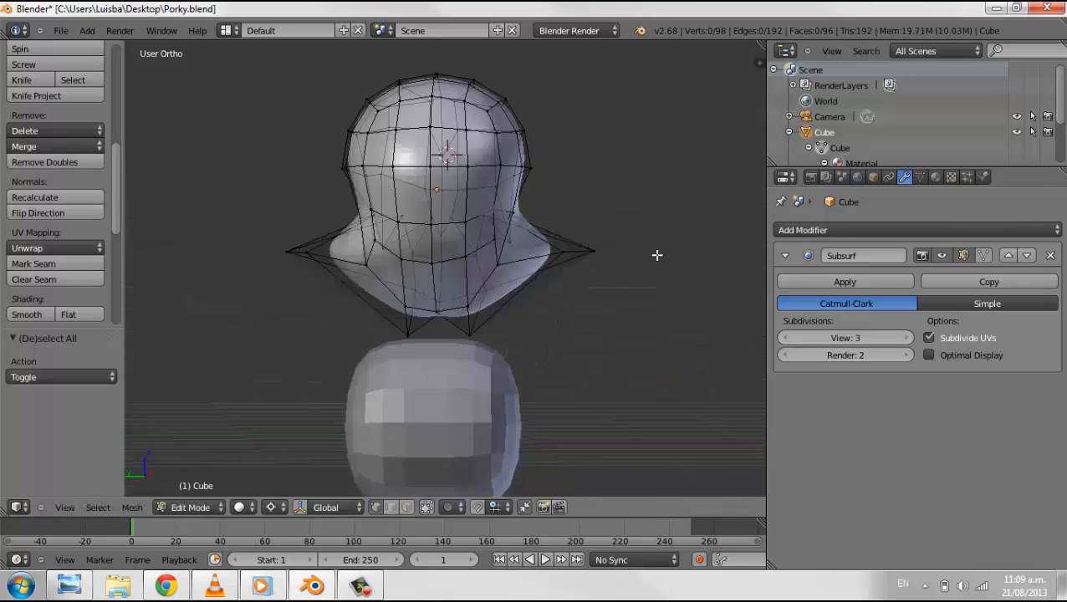
{"action": "middle_click_drag", "start_coordinate": [641, 241], "coordinate": [408, 235]}
{"action": "scroll", "coordinate": [516, 252], "scroll_direction": "up", "scroll_amount": 2}
{"action": "right_click", "coordinate": [617, 245], "text": "shift"}
{"action": "key", "text": "g"}
{"action": "key", "text": "x"}
{"action": "key", "text": "z"}
{"action": "left_click", "coordinate": [508, 219]}
Extend the selection with another vertex on the side of the head and move it along Z
{"action": "right_click", "coordinate": [552, 197], "text": "shift"}
{"action": "key", "text": "g"}
{"action": "key", "text": "z"}
{"action": "middle_click_drag", "start_coordinate": [459, 228], "coordinate": [493, 221]}
{"action": "left_click", "coordinate": [496, 227]}
Select a pair of matching vertices on the head and scale them apart by about 1.18
{"action": "right_click", "coordinate": [444, 202]}
{"action": "right_click", "coordinate": [493, 221], "text": "shift"}
{"action": "scroll", "coordinate": [524, 162], "scroll_direction": "down", "scroll_amount": 2}
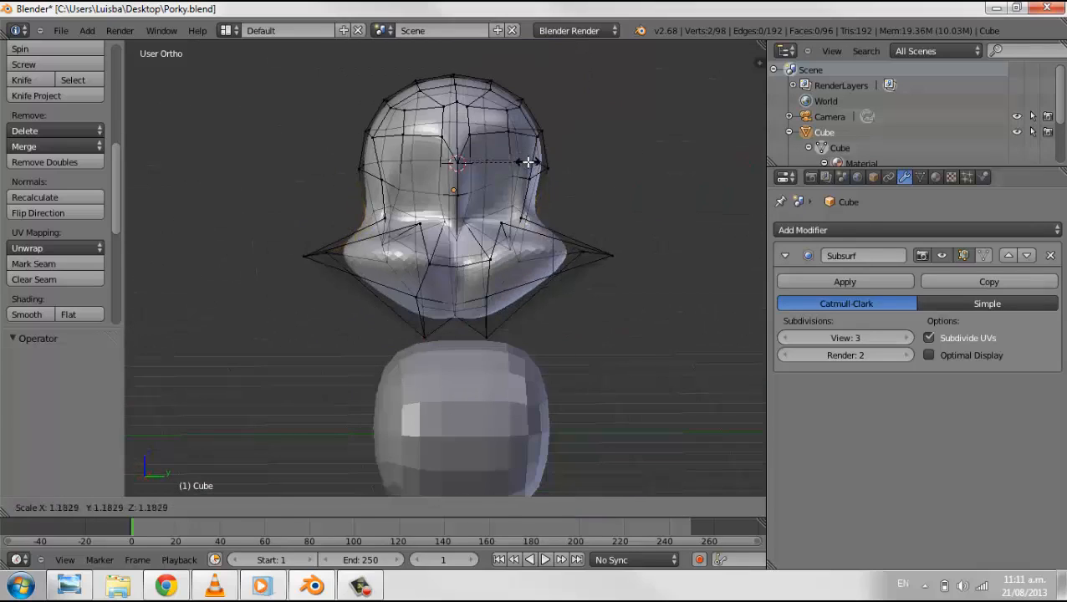
{"action": "left_click", "coordinate": [533, 161]}
{"action": "key", "text": "a"}
Toggle selection of hidden geometry, then scale and reposition a pair of opposite points on the sides of the head
{"action": "left_click", "coordinate": [421, 507]}
{"action": "middle_click_drag", "start_coordinate": [376, 328], "coordinate": [346, 331]}
{"action": "right_click", "coordinate": [365, 198]}
{"action": "right_click", "coordinate": [537, 192], "text": "shift"}
{"action": "middle_click_drag", "start_coordinate": [468, 200], "coordinate": [627, 212]}
{"action": "key", "text": "s"}
{"action": "left_click", "coordinate": [467, 194]}
{"action": "key", "text": "g"}
{"action": "left_click", "coordinate": [476, 209]}
{"action": "key", "text": "Tab"}
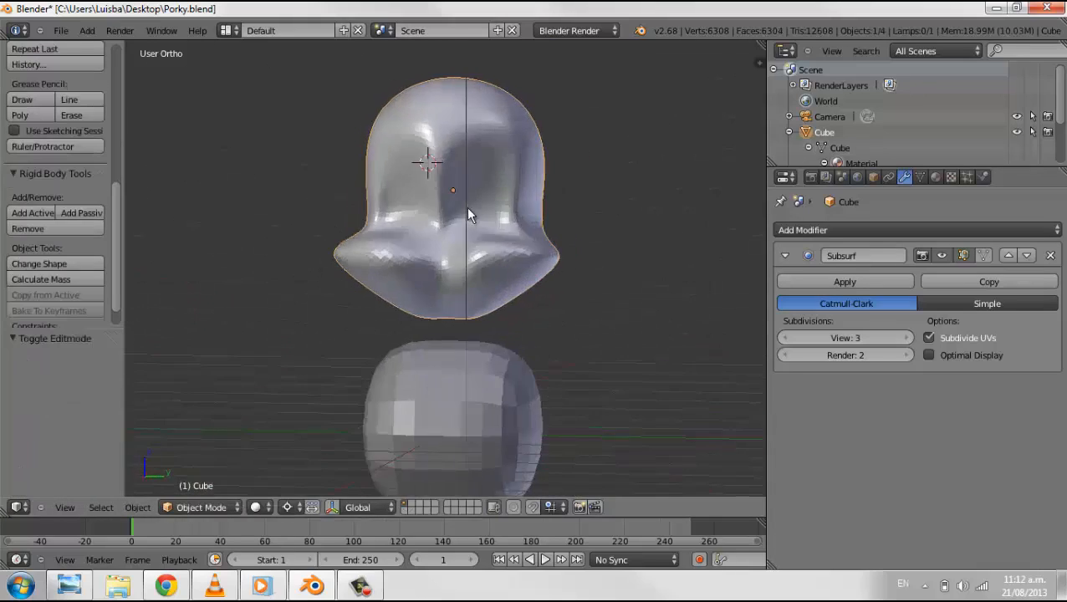
{"action": "key", "text": "Tab"}
{"action": "scroll", "coordinate": [468, 215], "scroll_direction": "up", "scroll_amount": 2}
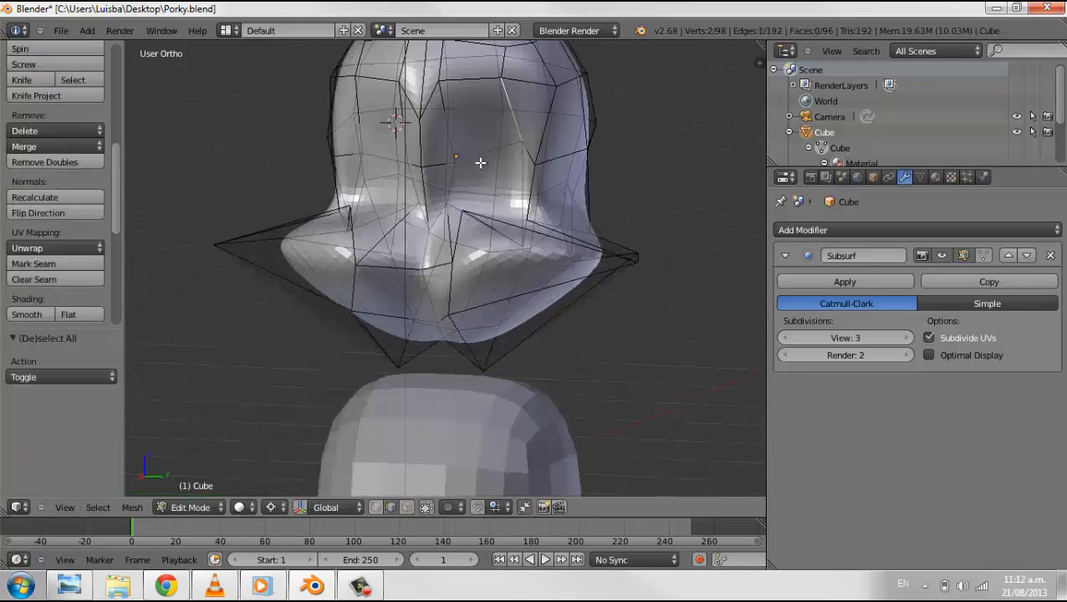
Switch from face to vertex selection and adjust two matching vertices on the front of the head above the cheeks
{"action": "left_click", "coordinate": [406, 507]}
{"action": "right_click", "coordinate": [378, 188]}
{"action": "middle_click_drag", "start_coordinate": [379, 188], "coordinate": [378, 227]}
{"action": "key", "text": "a"}
{"action": "left_click", "coordinate": [376, 507]}
{"action": "right_click", "coordinate": [419, 188]}
{"action": "right_click", "coordinate": [545, 191], "text": "shift"}
{"action": "left_click", "coordinate": [413, 197]}
Add a single loop cut around the head just above the cheeks
{"action": "key", "text": "Tab"}
{"action": "middle_click_drag", "start_coordinate": [468, 201], "coordinate": [393, 278]}
{"action": "key", "text": "Tab"}
{"action": "left_click", "coordinate": [434, 306]}
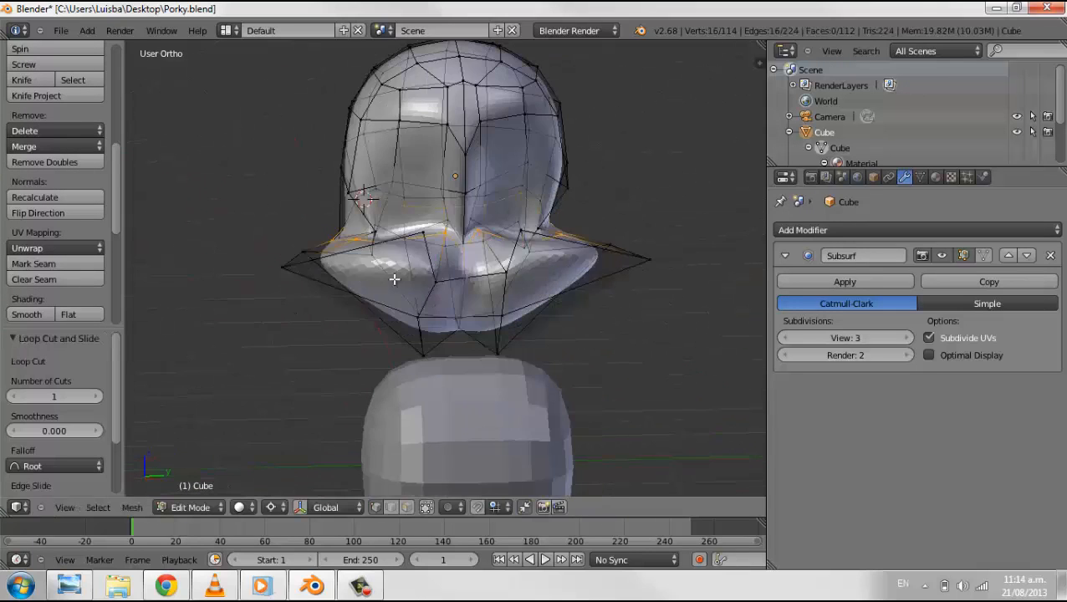
{"action": "left_click", "coordinate": [488, 204]}
{"action": "middle_click_drag", "start_coordinate": [488, 203], "coordinate": [404, 284]}
{"action": "key", "text": "Tab"}
{"action": "key", "text": "Tab"}
Move two matching front vertices of the new loop by about X -0.067, Y 0.053 and Z 0.258
{"action": "key", "text": "a"}
{"action": "right_click", "coordinate": [359, 264]}
{"action": "right_click", "coordinate": [548, 260], "text": "shift"}
{"action": "key", "text": "g"}
{"action": "left_click", "coordinate": [543, 207]}
{"action": "middle_click_drag", "start_coordinate": [543, 207], "coordinate": [477, 222]}
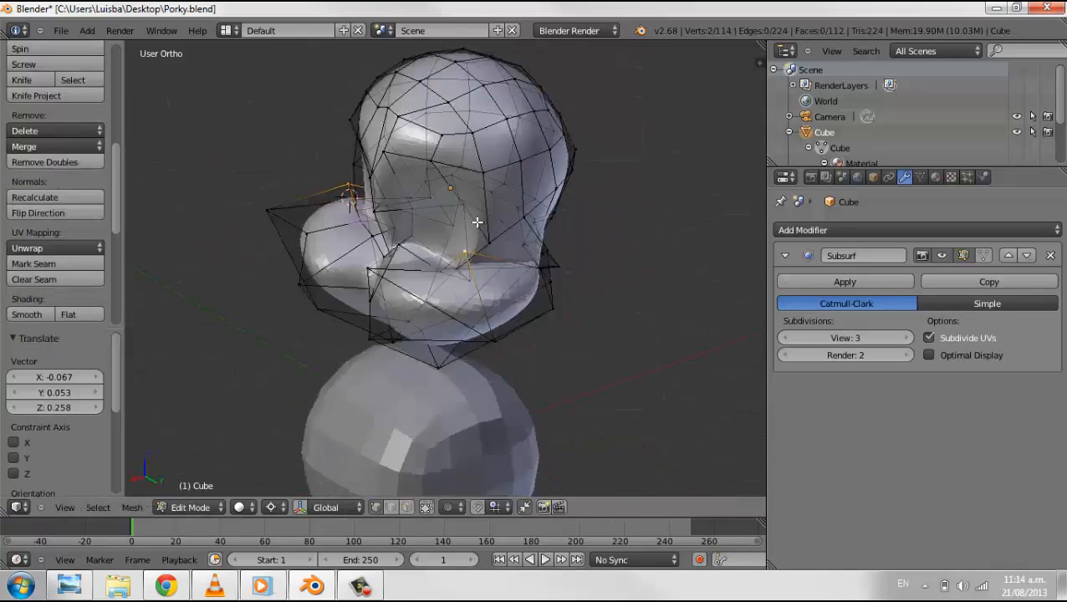
Select another pair of vertices on opposite sides above the cheeks and move them along Z
{"action": "scroll", "coordinate": [477, 222], "scroll_direction": "up", "scroll_amount": 2}
{"action": "key", "text": "a"}
{"action": "right_click", "coordinate": [329, 236]}
{"action": "middle_click_drag", "start_coordinate": [461, 275], "coordinate": [435, 235]}
{"action": "right_click", "coordinate": [558, 253], "text": "shift"}
{"action": "key", "text": "g"}
{"action": "key", "text": "z"}
{"action": "left_click", "coordinate": [547, 223]}
Change the mesh selection mode and select matching parts on both sides of the head
{"action": "key", "text": "a"}
{"action": "key", "text": "ctrl+Tab"}
{"action": "left_click", "coordinate": [436, 234]}
{"action": "right_click", "coordinate": [372, 161]}
{"action": "middle_click_drag", "start_coordinate": [373, 161], "coordinate": [427, 146]}
{"action": "right_click", "coordinate": [371, 156]}
{"action": "middle_click_drag", "start_coordinate": [360, 155], "coordinate": [393, 186]}
{"action": "right_click", "coordinate": [573, 192], "text": "shift"}
{"action": "middle_click_drag", "start_coordinate": [574, 193], "coordinate": [369, 230]}
{"action": "key", "text": "a"}
Move a vertex near the top of the cheek slightly and check the smoothed head
{"action": "left_click", "coordinate": [348, 128]}
{"action": "right_click_drag", "start_coordinate": [369, 232], "coordinate": [394, 224]}
{"action": "left_click", "coordinate": [395, 224]}
{"action": "key", "text": "Tab"}
{"action": "middle_click_drag", "start_coordinate": [394, 224], "coordinate": [500, 232]}
{"action": "key", "text": "Tab"}
Select a pair of vertices at the back of the head above the cheeks and inspect the smoothed shape from the side
{"action": "middle_click_drag", "start_coordinate": [393, 207], "coordinate": [261, 205]}
{"action": "right_click_drag", "start_coordinate": [436, 221], "coordinate": [455, 216], "text": "shift"}
{"action": "right_click", "coordinate": [465, 218]}
{"action": "middle_click_drag", "start_coordinate": [465, 217], "coordinate": [536, 164]}
{"action": "key", "text": "Tab"}
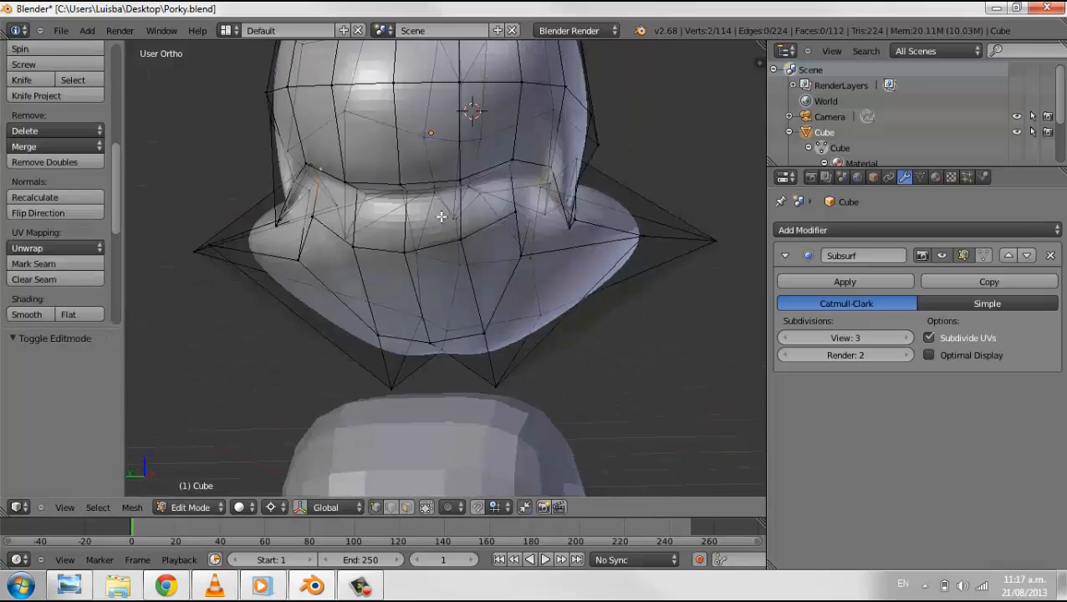
{"action": "key", "text": "Tab"}
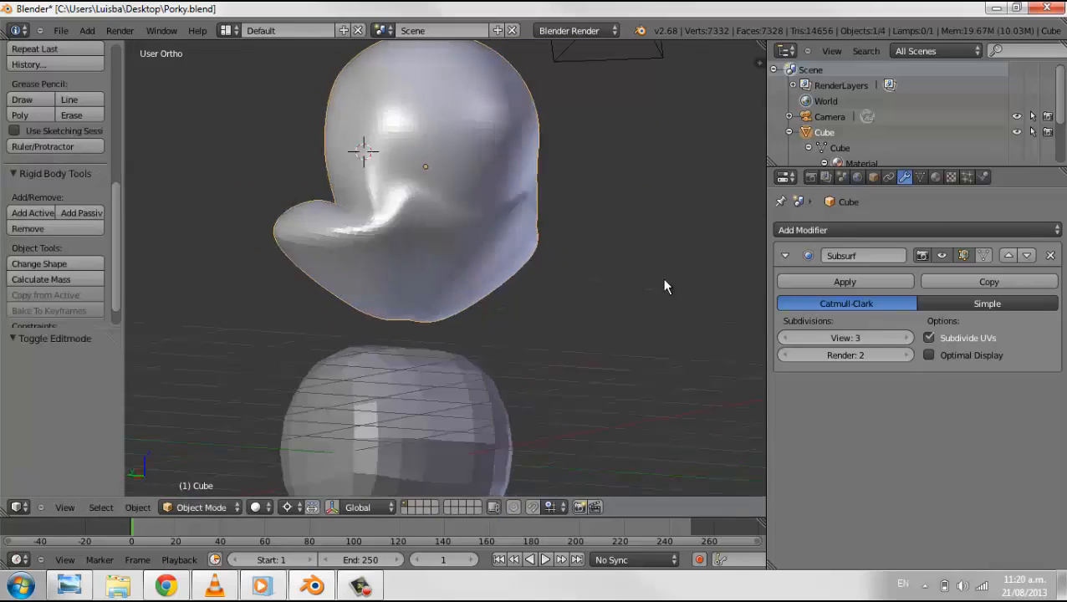
{"action": "middle_click_drag", "start_coordinate": [662, 278], "coordinate": [590, 231]}
{"action": "key", "text": "Tab"}
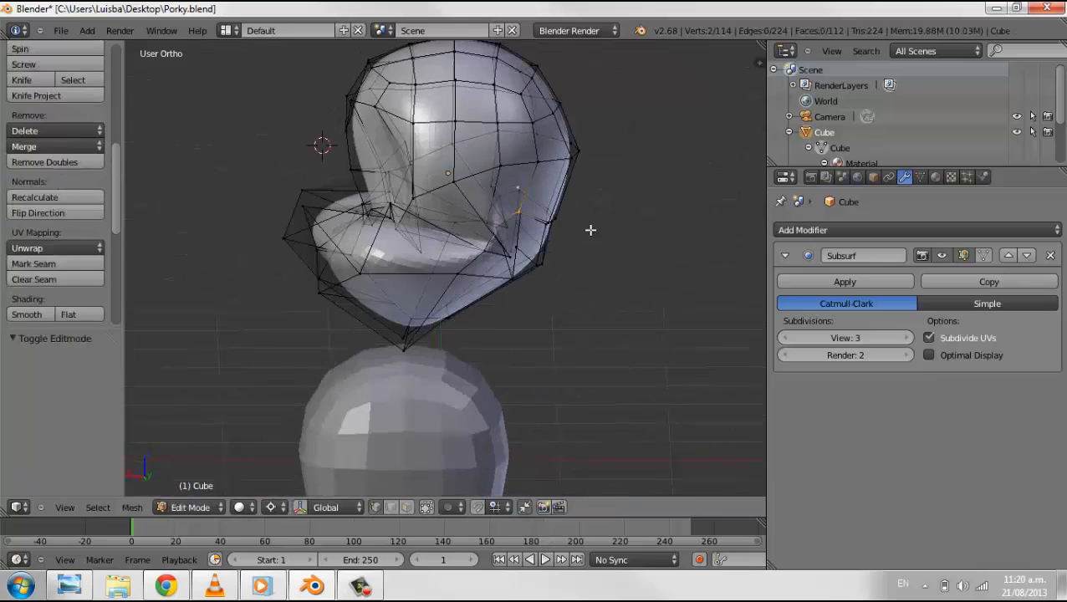
Move a vertex at the lower back side of the head along X and check the smoothed shape
{"action": "right_click", "coordinate": [514, 193]}
{"action": "key", "text": "g"}
{"action": "key", "text": "x"}
{"action": "left_click", "coordinate": [535, 197]}
{"action": "middle_click_drag", "start_coordinate": [535, 196], "coordinate": [435, 191]}
{"action": "key", "text": "Tab"}
{"action": "key", "text": "Tab"}
Add the matching vertex on the opposite side of the head, scale the pair, and check the smoothed shape
{"action": "right_click", "coordinate": [364, 184], "text": "shift"}
{"action": "middle_click_drag", "start_coordinate": [364, 184], "coordinate": [353, 195]}
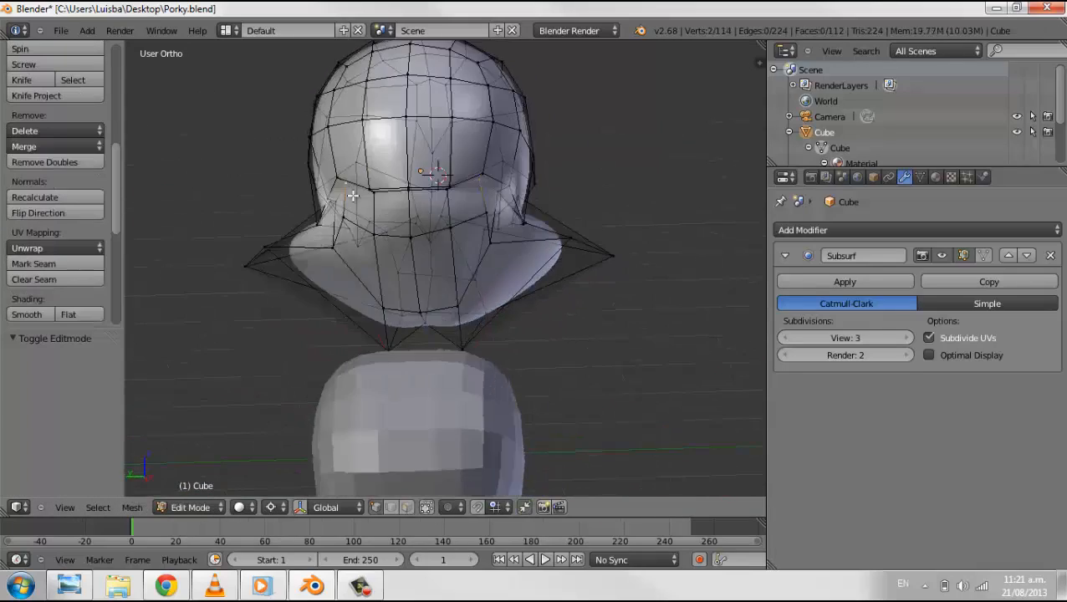
{"action": "middle_click_drag", "start_coordinate": [399, 242], "coordinate": [367, 257]}
{"action": "key", "text": "s"}
{"action": "left_click", "coordinate": [392, 190]}
{"action": "key", "text": "Tab"}
{"action": "key", "text": "Tab"}
Select a vertex pair near the centre of the back of the head, scale it, and check the smoothed surface
{"action": "right_click", "coordinate": [430, 219]}
{"action": "right_click", "coordinate": [476, 214], "text": "shift"}
{"action": "key", "text": "s"}
{"action": "left_click", "coordinate": [480, 214]}
{"action": "key", "text": "Tab"}
{"action": "key", "text": "Tab"}
Move the selected head vertices along X and scale them by 1.05
{"action": "key", "text": "g"}
{"action": "key", "text": "x"}
{"action": "left_click", "coordinate": [655, 243]}
{"action": "left_click", "coordinate": [680, 219]}
{"action": "key", "text": "s"}
{"action": "left_click", "coordinate": [499, 228]}
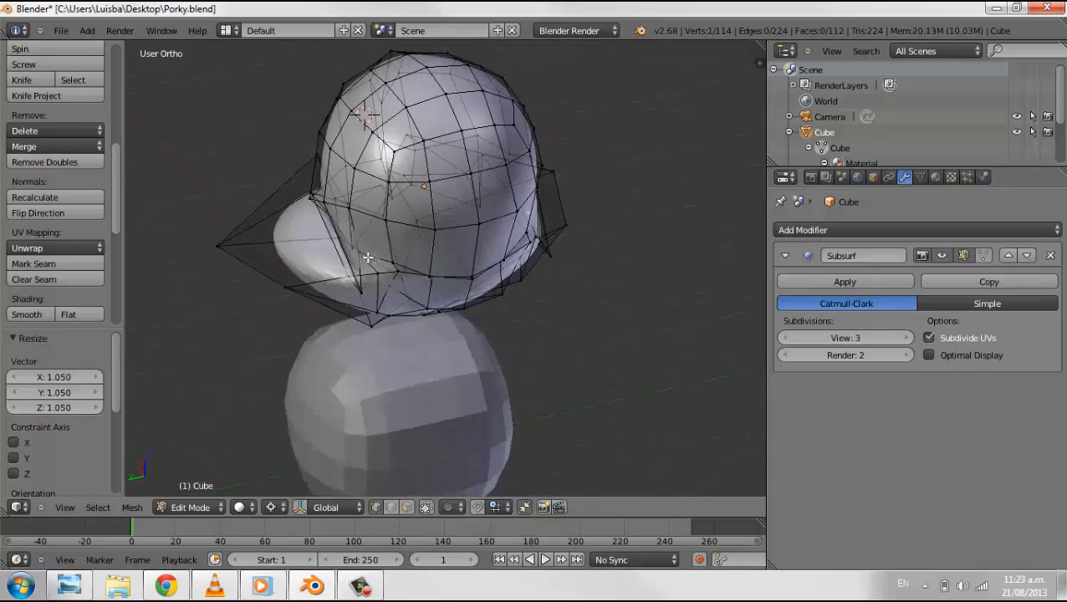
Select a vertex on the side of the head and shift it slightly along X
{"action": "right_click", "coordinate": [376, 207]}
{"action": "key", "text": "g"}
{"action": "key", "text": "x"}
{"action": "left_click", "coordinate": [365, 209]}
{"action": "middle_click_drag", "start_coordinate": [365, 209], "coordinate": [427, 148]}
Add a neighbouring lower back vertex to the selection, move the group along X, and inspect the result
{"action": "right_click", "coordinate": [454, 237], "text": "shift"}
{"action": "key", "text": "g"}
{"action": "key", "text": "x"}
{"action": "left_click", "coordinate": [576, 200]}
{"action": "key", "text": "Tab"}
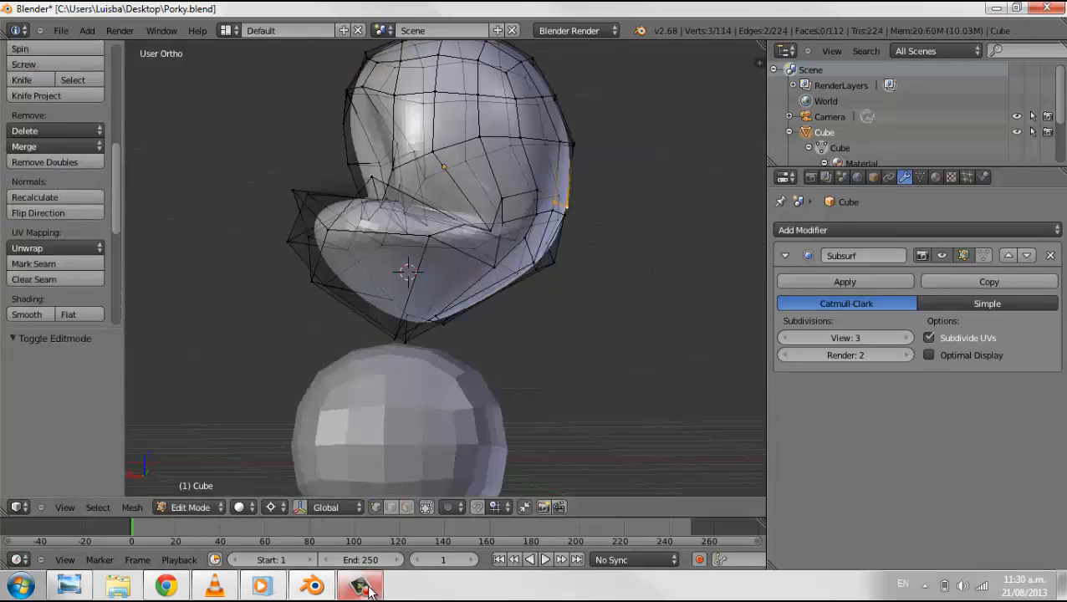
{"action": "middle_click_drag", "start_coordinate": [539, 351], "coordinate": [516, 376]}
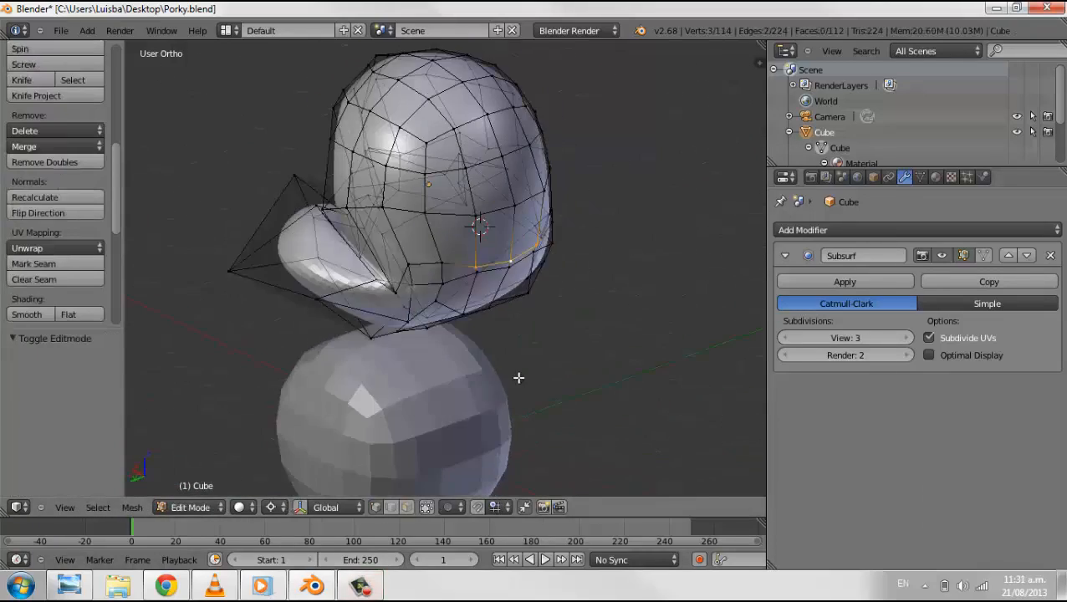
Switch the mesh selection mode to faces and check the smoothed head in object mode
{"action": "left_click", "coordinate": [406, 507]}
{"action": "mouse_move", "coordinate": [627, 251]}
{"action": "middle_mouse_down"}
{"action": "mouse_move", "coordinate": [567, 286]}
{"action": "mouse_move", "coordinate": [644, 250]}
{"action": "middle_mouse_up"}
{"action": "left_click", "coordinate": [202, 507]}
{"action": "left_click", "coordinate": [200, 493]}
{"action": "middle_click_drag", "start_coordinate": [501, 209], "coordinate": [489, 187]}
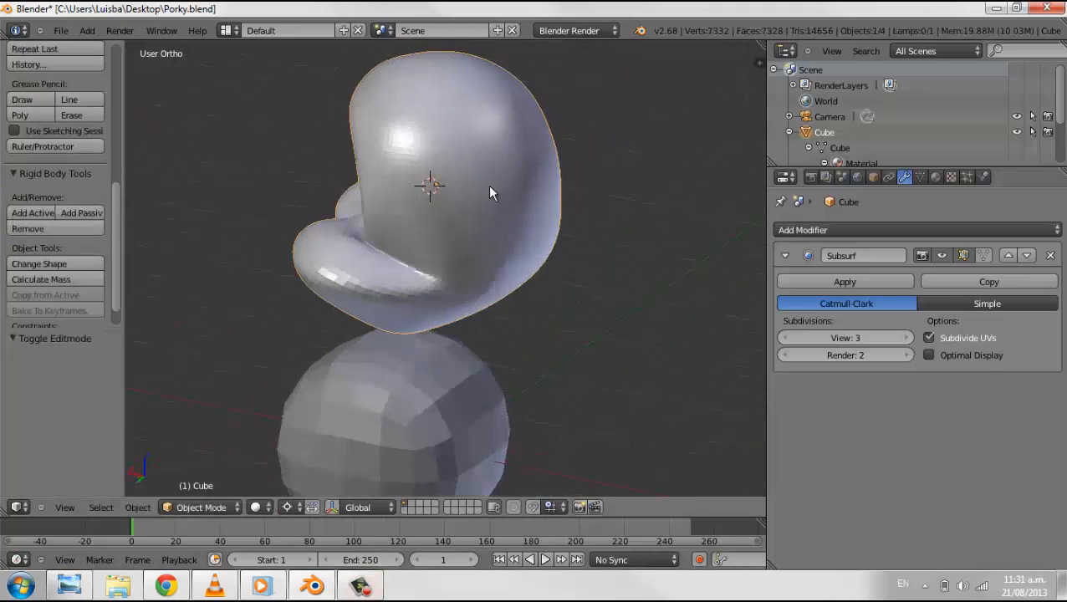
{"action": "scroll", "coordinate": [489, 187], "scroll_direction": "down", "scroll_amount": 4}
Move the body sphere up and away from the head, by about -1.095 in X and 2.629 in Z
{"action": "right_click", "coordinate": [454, 359]}
{"action": "key", "text": "g"}
{"action": "left_click", "coordinate": [715, 160]}
{"action": "middle_click_drag", "start_coordinate": [714, 161], "coordinate": [652, 369]}
Set the head object's location values to 0 and place the 3D cursor at 0
{"action": "right_click", "coordinate": [469, 234]}
{"action": "key", "text": "n"}
{"action": "left_click", "coordinate": [685, 88]}
{"action": "type", "text": "0"}
{"action": "middle_click_drag", "start_coordinate": [502, 250], "coordinate": [576, 243]}
{"action": "scroll", "coordinate": [707, 326], "scroll_direction": "down", "scroll_amount": 8}
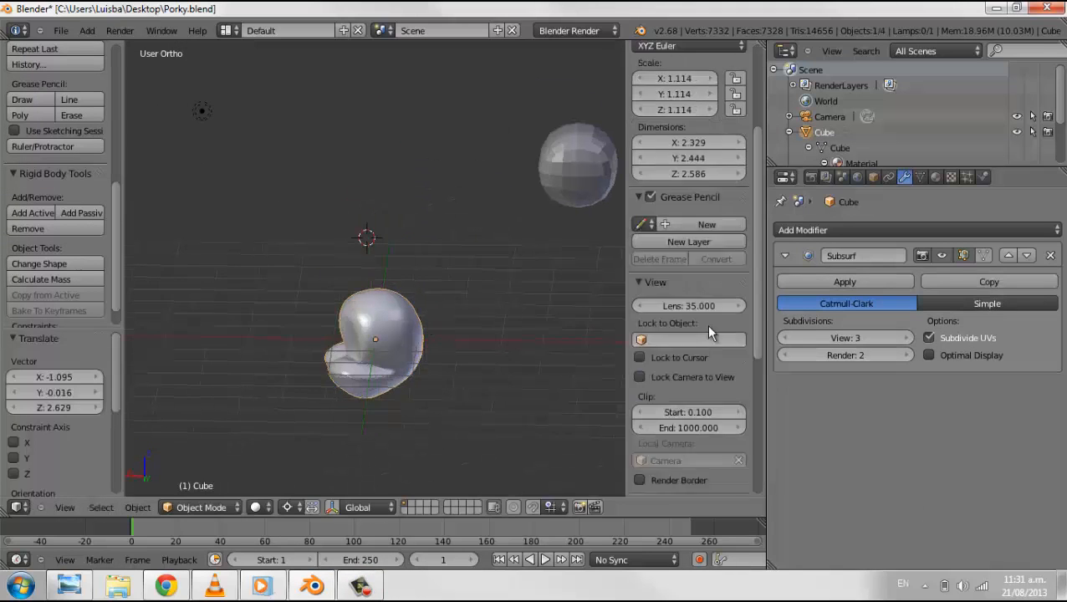
{"action": "type", "text": "0"}
{"action": "left_click", "coordinate": [696, 402]}
{"action": "key", "text": "n"}
Edit the head mesh and select the faces covering the crown and upper back of the head
{"action": "middle_click_drag", "start_coordinate": [491, 326], "coordinate": [519, 391]}
{"action": "key", "text": "Tab"}
{"action": "right_click", "coordinate": [503, 236], "text": "alt+shift"}
{"action": "right_click", "coordinate": [518, 391], "text": "shift"}
{"action": "middle_click_drag", "start_coordinate": [481, 337], "coordinate": [555, 284]}
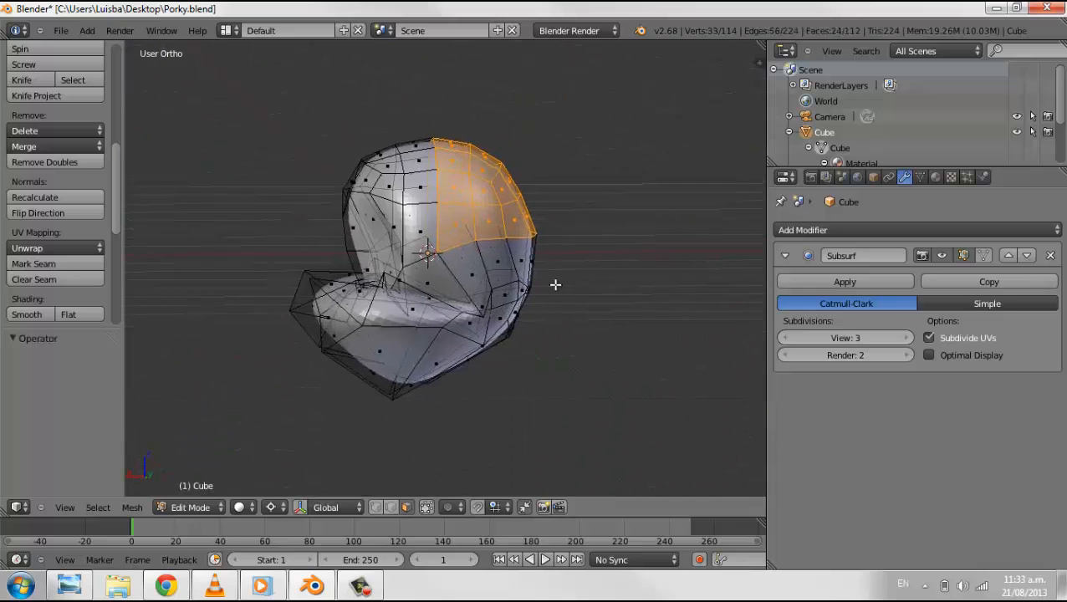
{"action": "left_click", "coordinate": [573, 247]}
{"action": "middle_click_drag", "start_coordinate": [573, 246], "coordinate": [547, 353]}
{"action": "right_click", "coordinate": [478, 314], "text": "shift"}
{"action": "right_click", "coordinate": [418, 222], "text": "shift"}
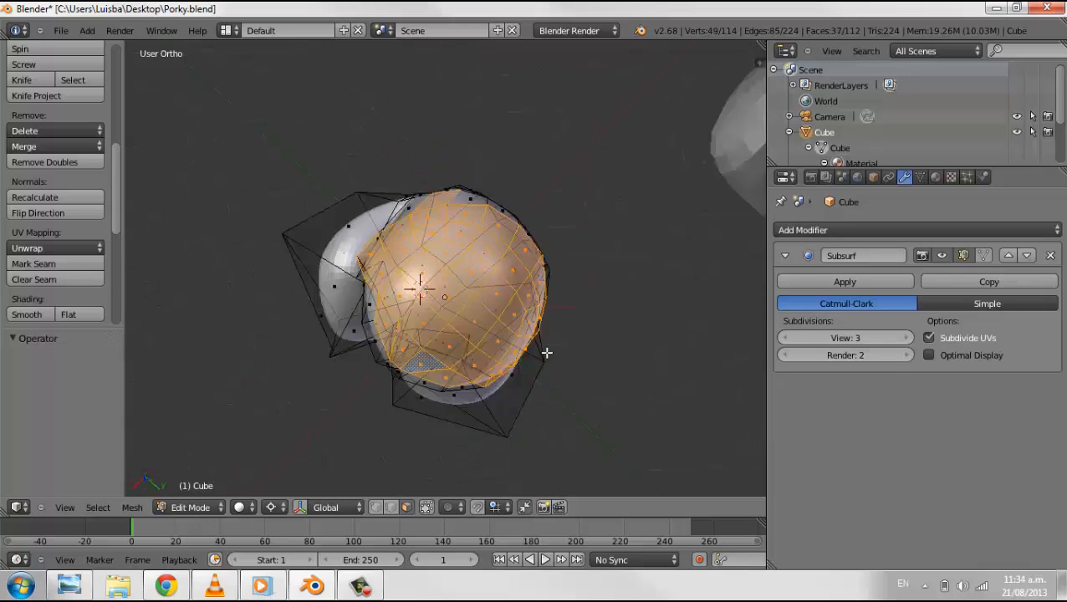
Try to enlarge the selected upper head faces from the front view and check the smoothed shape
{"action": "middle_click_drag", "start_coordinate": [463, 115], "coordinate": [553, 198]}
{"action": "key", "text": "KP_1"}
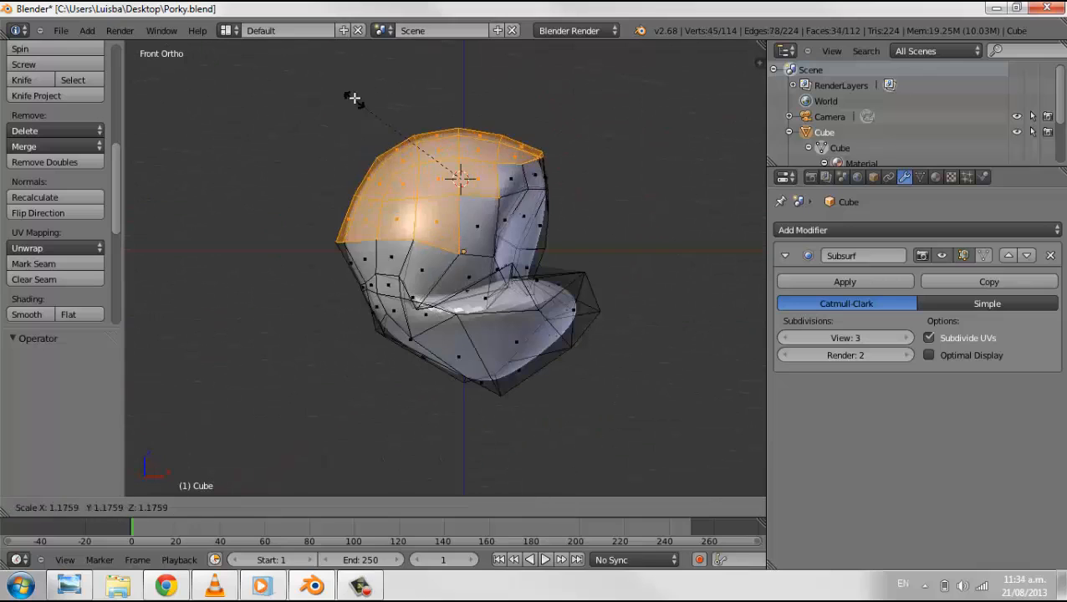
{"action": "left_click", "coordinate": [376, 91]}
{"action": "middle_click_drag", "start_coordinate": [376, 91], "coordinate": [549, 217]}
{"action": "key", "text": "Tab"}
{"action": "key", "text": "Tab"}
{"action": "middle_click_drag", "start_coordinate": [443, 250], "coordinate": [265, 265]}
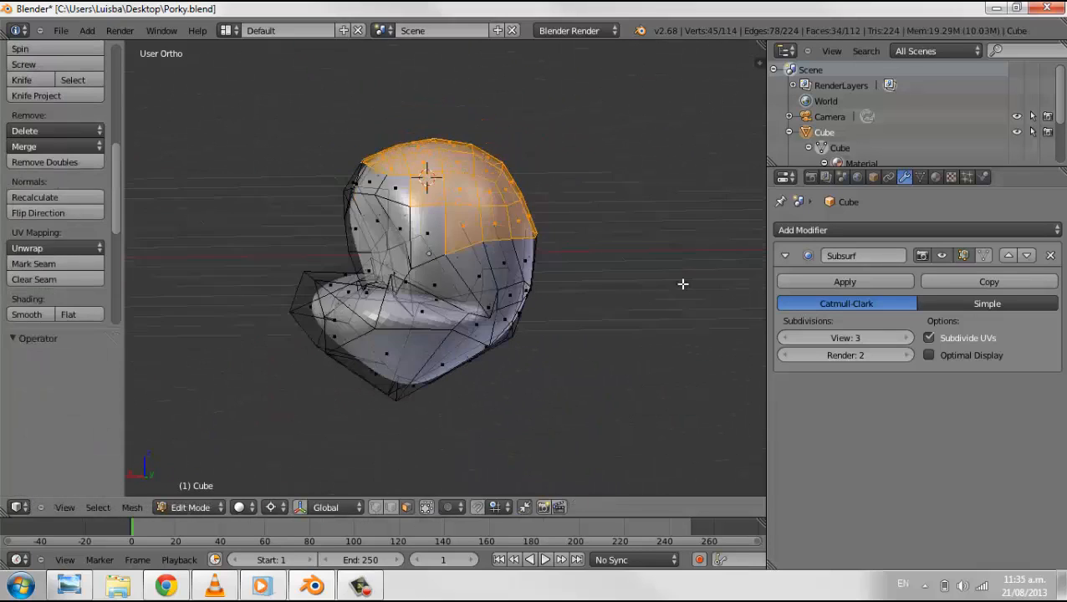
Scale the upper head faces, adjust which faces at the edge of the crown are selected, and check the shape
{"action": "key", "text": "s"}
{"action": "left_click", "coordinate": [710, 295]}
{"action": "middle_click_drag", "start_coordinate": [709, 294], "coordinate": [502, 239]}
{"action": "right_click", "coordinate": [455, 250], "text": "shift"}
{"action": "right_click", "coordinate": [424, 257], "text": "shift"}
{"action": "right_click", "coordinate": [502, 240], "text": "shift"}
{"action": "middle_click_drag", "start_coordinate": [693, 207], "coordinate": [305, 351]}
{"action": "key", "text": "Tab"}
{"action": "key", "text": "Tab"}
Scale the selected crown faces, reposition them, and check the smoothed head from several angles
{"action": "key", "text": "g"}
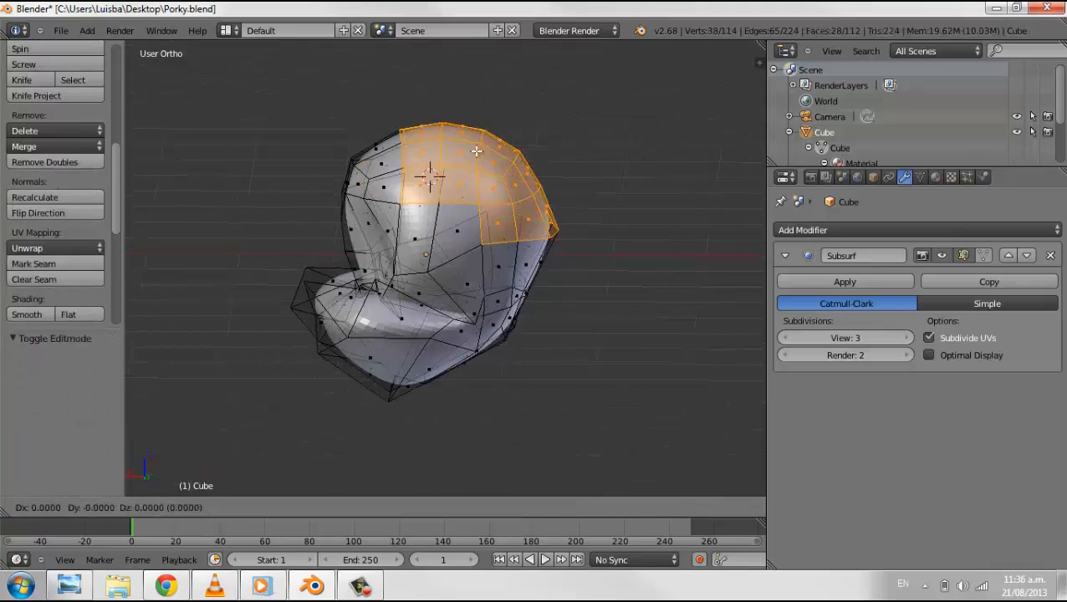
{"action": "key", "text": "s"}
{"action": "left_click", "coordinate": [656, 198]}
{"action": "middle_click_drag", "start_coordinate": [656, 198], "coordinate": [481, 206]}
{"action": "middle_click_drag", "start_coordinate": [458, 279], "coordinate": [578, 309]}
{"action": "key", "text": "Tab"}
{"action": "key", "text": "Tab"}
{"action": "key", "text": "g"}
{"action": "left_click", "coordinate": [349, 300]}
{"action": "key", "text": "Tab"}
{"action": "key", "text": "Tab"}
Select a matching pair of elements on both sides of the back of the head, scale it, and check the result
{"action": "right_click", "coordinate": [398, 298]}
{"action": "right_click", "coordinate": [505, 285], "text": "shift"}
{"action": "key", "text": "s"}
{"action": "left_click", "coordinate": [467, 278]}
{"action": "left_click", "coordinate": [454, 286]}
{"action": "key", "text": "Tab"}
{"action": "key", "text": "Tab"}
Spread the pair of vertices just above the cheeks by scaling them to 1.105, and check the smoothed head
{"action": "right_click", "coordinate": [407, 321]}
{"action": "left_click", "coordinate": [439, 276]}
{"action": "key", "text": "Tab"}
{"action": "middle_click_drag", "start_coordinate": [439, 275], "coordinate": [490, 316]}
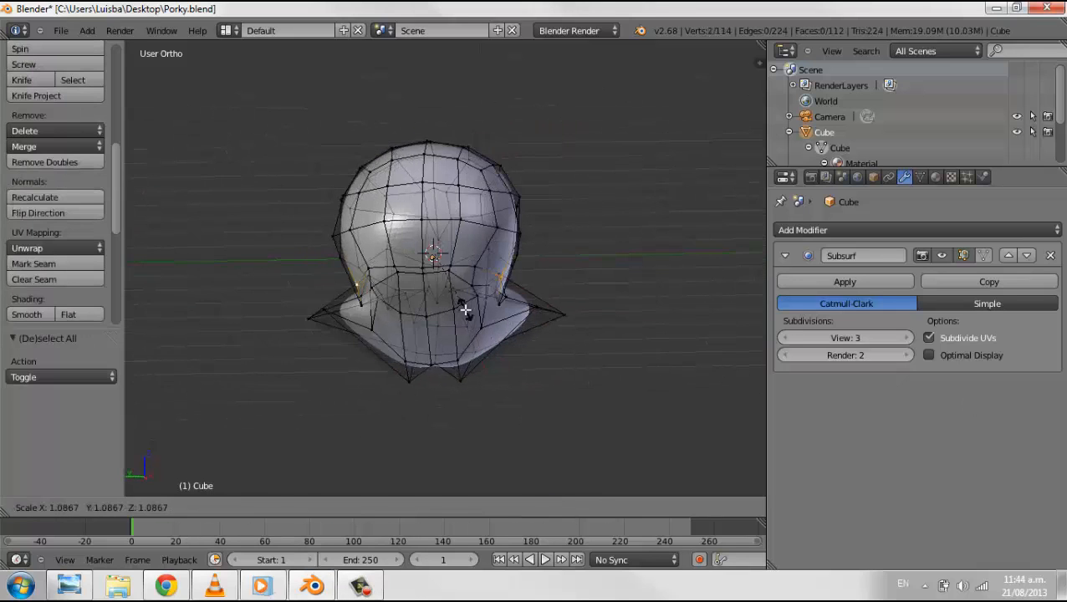
{"action": "left_click", "coordinate": [464, 312]}
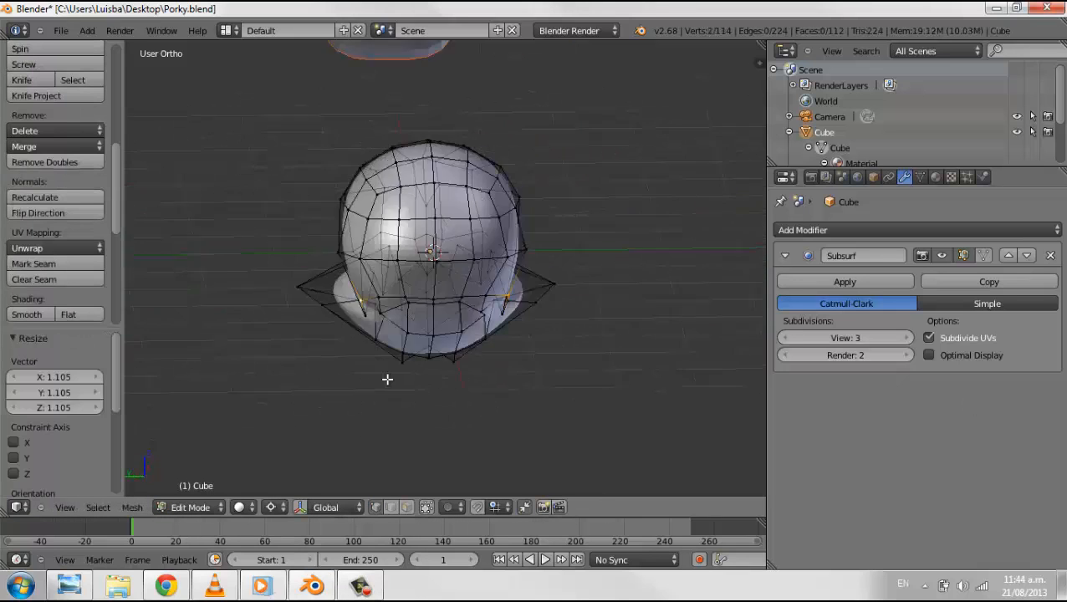
{"action": "left_click", "coordinate": [425, 306]}
{"action": "mouse_move", "coordinate": [425, 306]}
{"action": "middle_mouse_down"}
{"action": "mouse_move", "coordinate": [387, 322]}
{"action": "mouse_move", "coordinate": [444, 305]}
{"action": "middle_mouse_up"}
{"action": "key", "text": "Tab"}
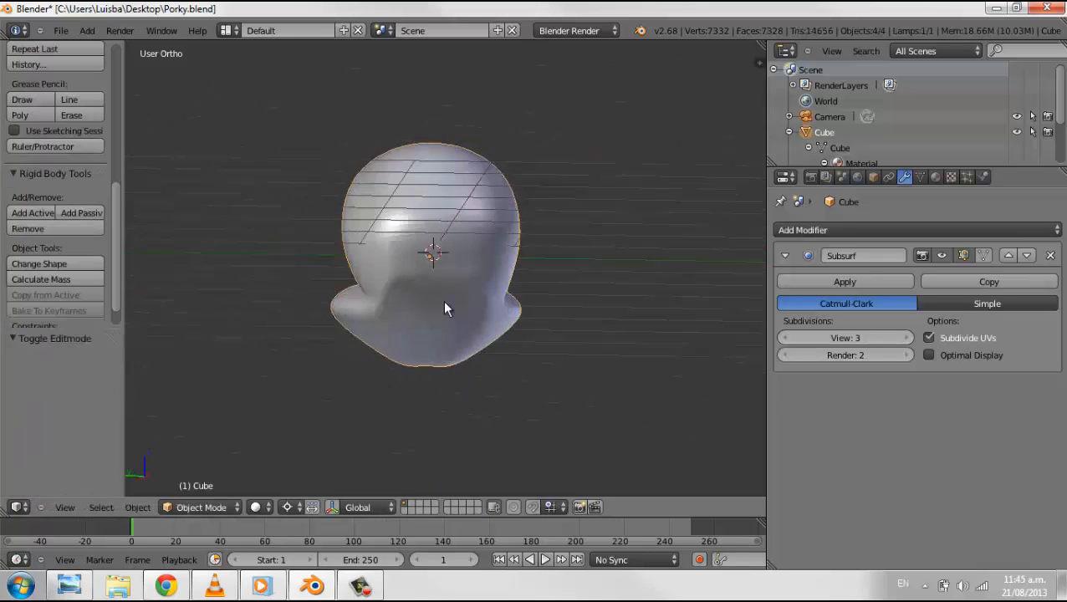
Move the selected head vertices along Z in the front view and check the smoothed shape
{"action": "key", "text": "Tab"}
{"action": "middle_click_drag", "start_coordinate": [531, 317], "coordinate": [647, 351]}
{"action": "left_click", "coordinate": [525, 383]}
{"action": "key", "text": "Tab"}
{"action": "middle_click_drag", "start_coordinate": [614, 385], "coordinate": [473, 304]}
{"action": "key", "text": "KP_1"}
{"action": "key", "text": "Tab"}
{"action": "key", "text": "g"}
{"action": "key", "text": "z"}
{"action": "left_click", "coordinate": [535, 443]}
{"action": "key", "text": "Tab"}
{"action": "key", "text": "Tab"}
Select a pair of vertices where the back of the head meets the cheeks, scale them apart, and check the result
{"action": "right_click", "coordinate": [446, 302]}
{"action": "right_click", "coordinate": [390, 305], "text": "shift"}
{"action": "key", "text": "s"}
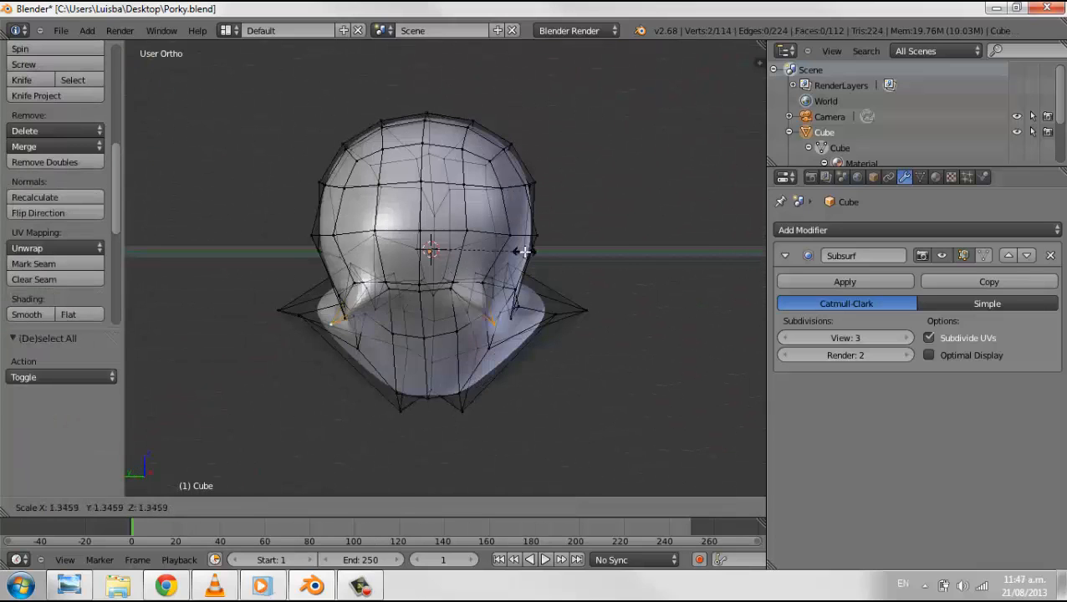
{"action": "left_click", "coordinate": [487, 253]}
{"action": "middle_click_drag", "start_coordinate": [486, 253], "coordinate": [628, 273]}
{"action": "key", "text": "Tab"}
{"action": "key", "text": "Tab"}
Switch to face selection, pick one face on each side of the lower back of the head, and move both -0.035 along X
{"action": "left_click", "coordinate": [406, 507]}
{"action": "right_click", "coordinate": [443, 295]}
{"action": "right_click", "coordinate": [471, 296], "text": "shift"}
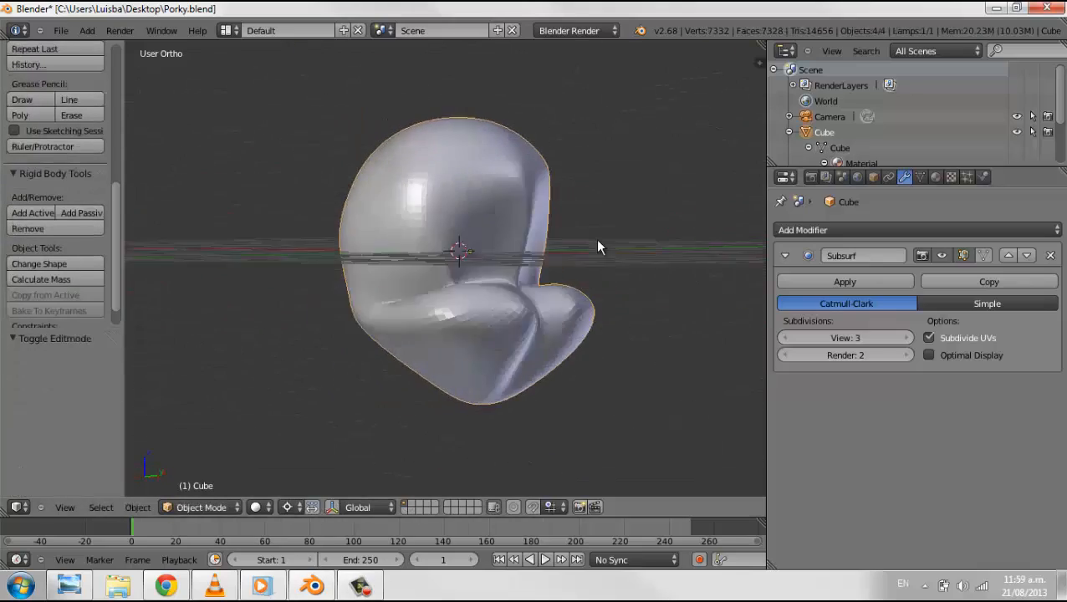
{"action": "middle_click_drag", "start_coordinate": [598, 246], "coordinate": [441, 341]}
{"action": "key", "text": "Tab"}
{"action": "key", "text": "g"}
{"action": "key", "text": "x"}
{"action": "left_click", "coordinate": [359, 373]}
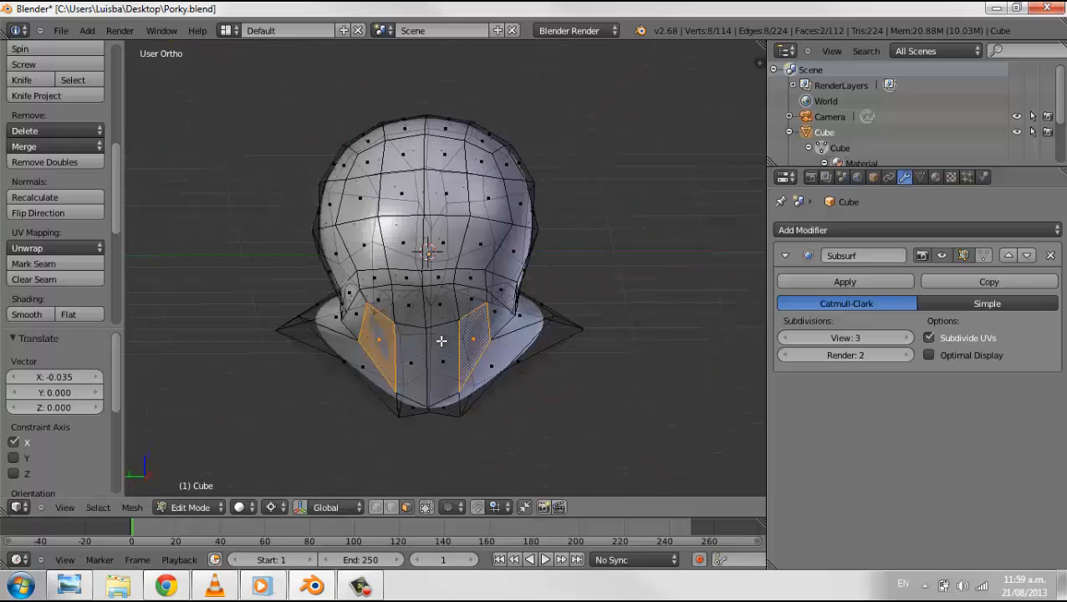
Switch to vertex selection, pick the outer vertices on both sides of the lower back, scale them, and check the shape
{"action": "left_click", "coordinate": [376, 508]}
{"action": "right_click", "coordinate": [491, 339]}
{"action": "right_click", "coordinate": [360, 338], "text": "shift"}
{"action": "key", "text": "s"}
{"action": "middle_click_drag", "start_coordinate": [527, 341], "coordinate": [443, 266]}
{"action": "key", "text": "a"}
{"action": "key", "text": "Tab"}
{"action": "key", "text": "Tab"}
Switch to face selection, scale the two central faces at the lower back of the head, and check the smoothed surface
{"action": "left_click", "coordinate": [407, 507]}
{"action": "right_click", "coordinate": [451, 365]}
{"action": "right_click", "coordinate": [424, 369], "text": "shift"}
{"action": "key", "text": "s"}
{"action": "left_click", "coordinate": [421, 380]}
{"action": "middle_click_drag", "start_coordinate": [421, 380], "coordinate": [547, 381]}
{"action": "key", "text": "Tab"}
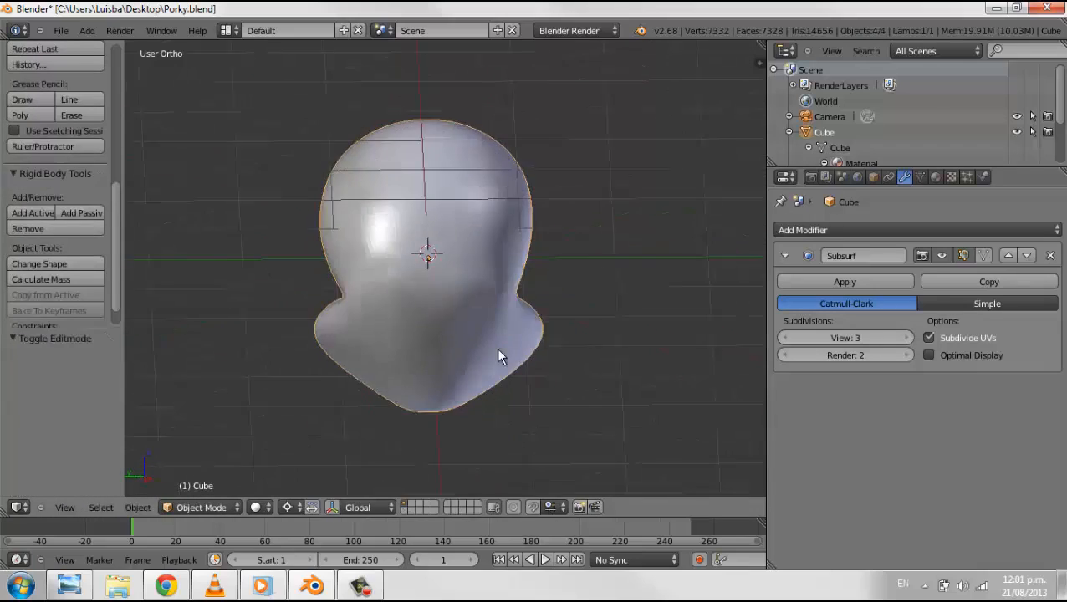
Scale the horizontal row of four faces across the middle of the back of the head and check the shape
{"action": "key", "text": "Tab"}
{"action": "middle_click_drag", "start_coordinate": [497, 356], "coordinate": [568, 312]}
{"action": "key", "text": "g"}
{"action": "key", "text": "s"}
{"action": "left_click", "coordinate": [453, 294]}
{"action": "key", "text": "Tab"}
{"action": "key", "text": "Tab"}
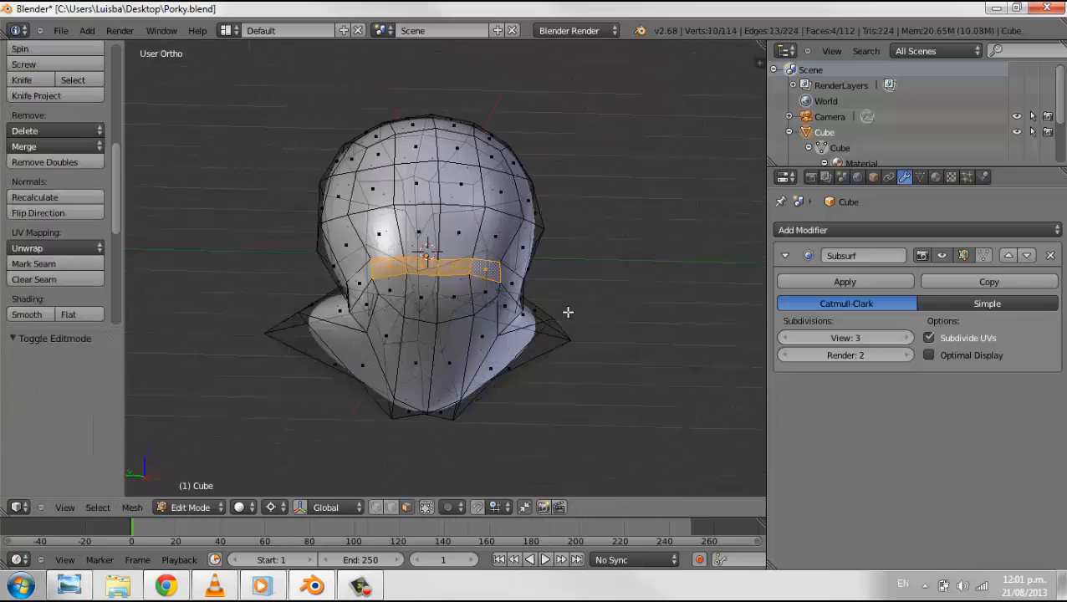
Select one outer vertex on each side of the lower back of the head, scale them, and check the smoothed shape
{"action": "key", "text": "a"}
{"action": "middle_click_drag", "start_coordinate": [348, 316], "coordinate": [322, 333]}
{"action": "right_click", "coordinate": [339, 317]}
{"action": "middle_click_drag", "start_coordinate": [456, 334], "coordinate": [545, 266]}
{"action": "right_click", "coordinate": [511, 312], "text": "shift"}
{"action": "key", "text": "s"}
{"action": "left_click", "coordinate": [445, 325]}
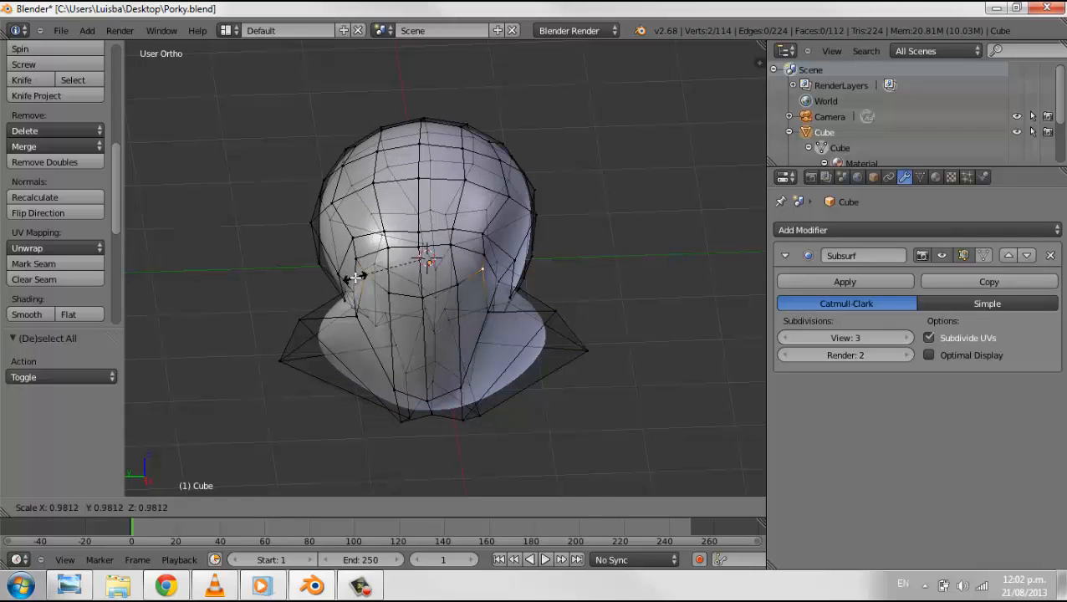
{"action": "left_click", "coordinate": [355, 278]}
{"action": "key", "text": "Tab"}
{"action": "middle_click_drag", "start_coordinate": [355, 277], "coordinate": [512, 311]}
View the head from below, select a single vertex at the front of one cheek, and move it along X
{"action": "key", "text": "a"}
{"action": "key", "text": "a"}
{"action": "key", "text": "Tab"}
{"action": "key", "text": "a"}
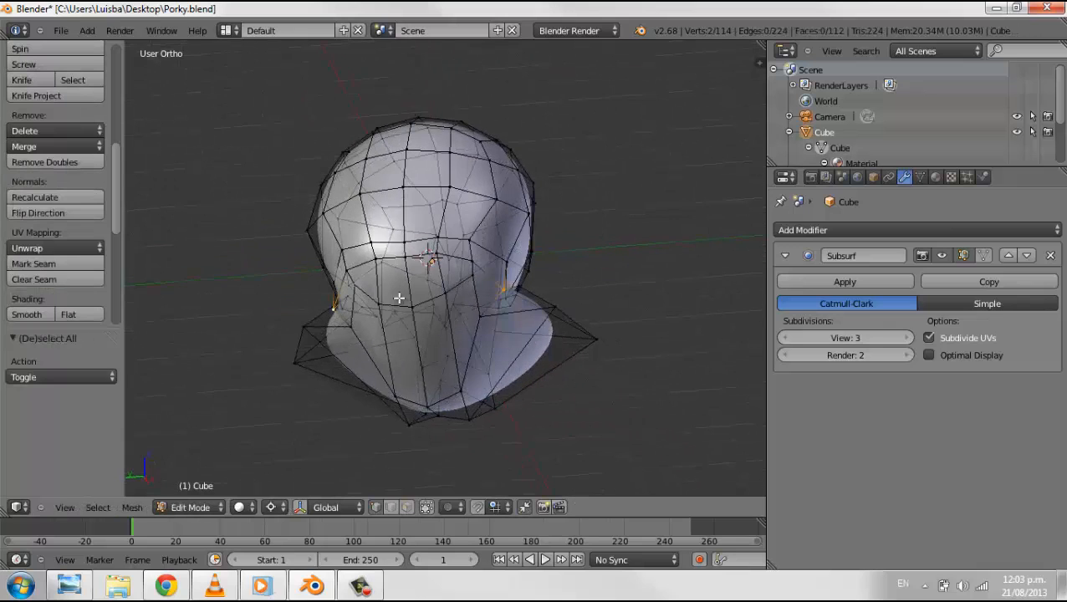
{"action": "middle_click_drag", "start_coordinate": [399, 297], "coordinate": [404, 329]}
{"action": "right_click", "coordinate": [430, 314]}
{"action": "key", "text": "Tab"}
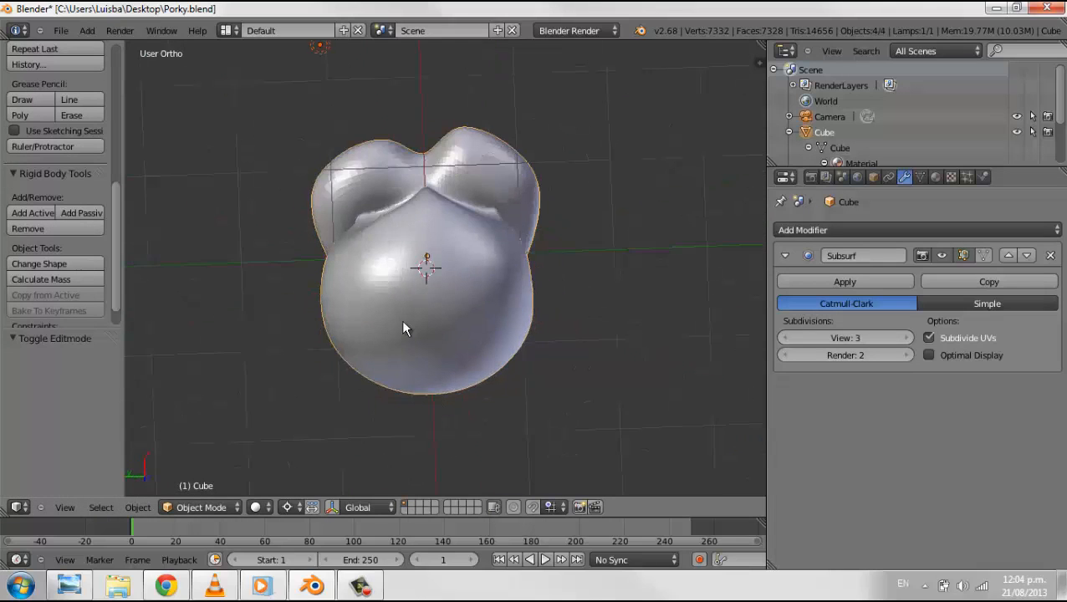
{"action": "key", "text": "Tab"}
{"action": "key", "text": "g"}
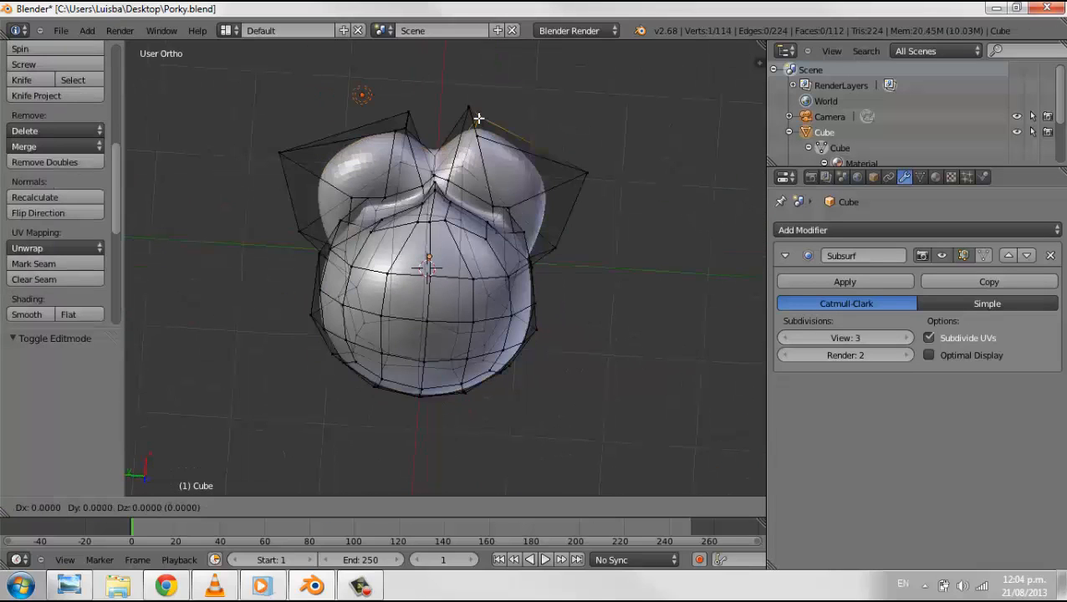
{"action": "key", "text": "x"}
{"action": "left_click", "coordinate": [471, 115]}
Select the outermost vertex of the same cheek and adjust its position
{"action": "middle_click_drag", "start_coordinate": [471, 116], "coordinate": [327, 295]}
{"action": "right_click", "coordinate": [585, 172]}
{"action": "left_click", "coordinate": [570, 174]}
{"action": "right_click", "coordinate": [449, 332], "text": "shift"}
{"action": "middle_click_drag", "start_coordinate": [433, 308], "coordinate": [309, 336]}
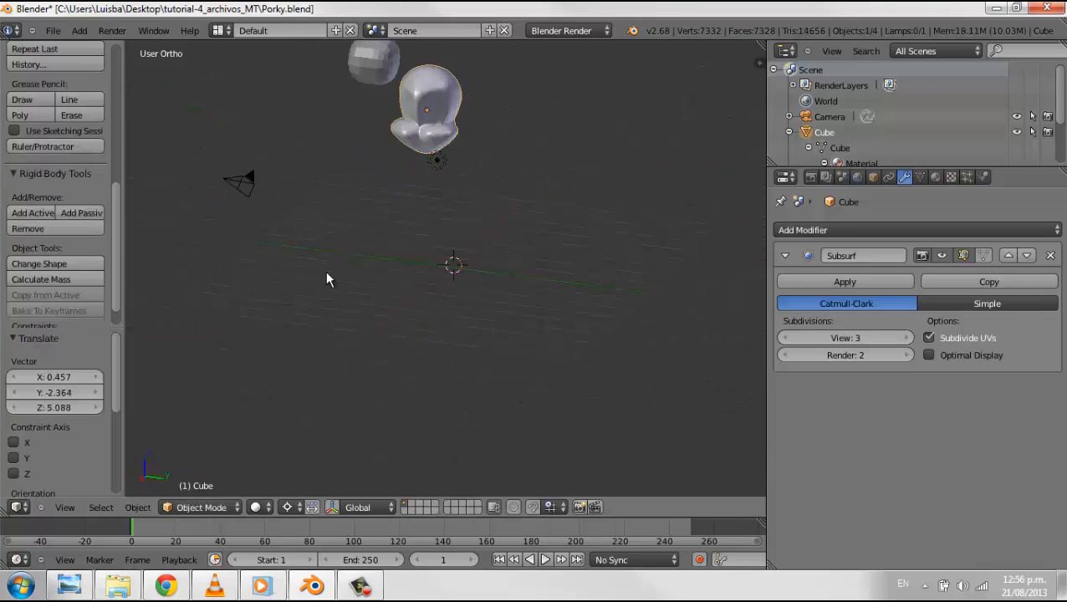
Add a cylinder mesh below the head near the world origin and show its transform properties
{"action": "scroll", "coordinate": [442, 286], "scroll_direction": "up", "scroll_amount": 2}
{"action": "middle_click_drag", "start_coordinate": [326, 272], "coordinate": [344, 304]}
{"action": "key", "text": "shift+a"}
{"action": "left_click", "coordinate": [444, 288]}
{"action": "key", "text": "a"}
{"action": "scroll", "coordinate": [343, 305], "scroll_direction": "up", "scroll_amount": 2}
{"action": "right_click", "coordinate": [443, 262]}
{"action": "key", "text": "n"}
{"action": "scroll", "coordinate": [689, 334], "scroll_direction": "down", "scroll_amount": 9}
{"action": "double_click", "coordinate": [689, 387]}
{"action": "scroll", "coordinate": [689, 334], "scroll_direction": "up", "scroll_amount": 9}
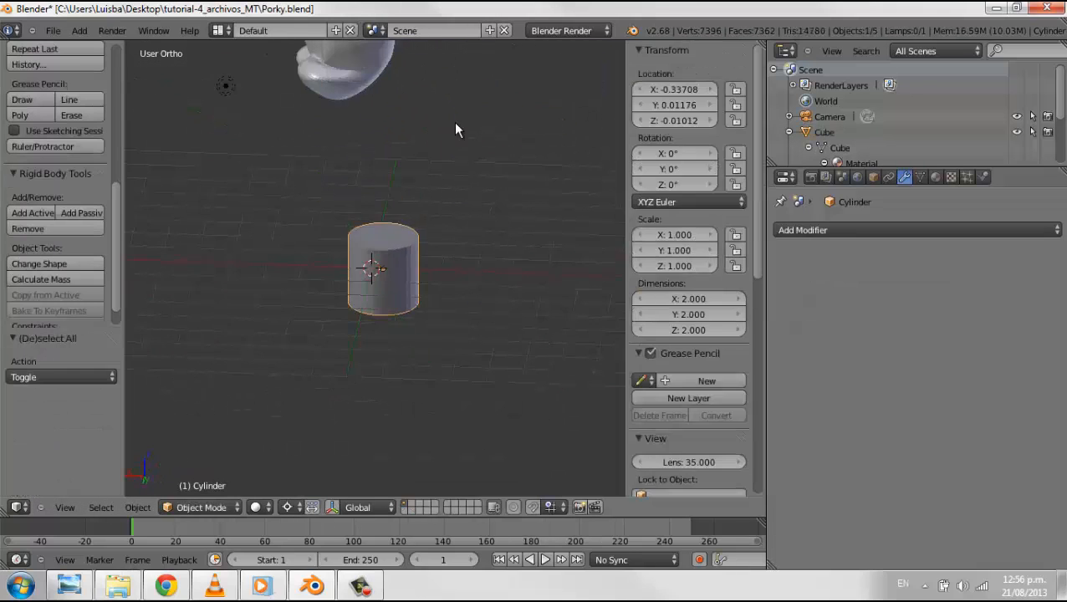
Set the cylinder's location to 0 on X, Y and Z and its rotation to 90° on all three axes
{"action": "double_click", "coordinate": [674, 90]}
{"action": "type", "text": "0"}
{"action": "middle_click_drag", "start_coordinate": [447, 192], "coordinate": [488, 213]}
{"action": "double_click", "coordinate": [674, 154]}
{"action": "type", "text": "90"}
{"action": "key", "text": "Tab"}
{"action": "type", "text": "90"}
{"action": "key", "text": "Tab"}
{"action": "type", "text": "90"}
{"action": "scroll", "coordinate": [91, 255], "scroll_direction": "down", "scroll_amount": 2}
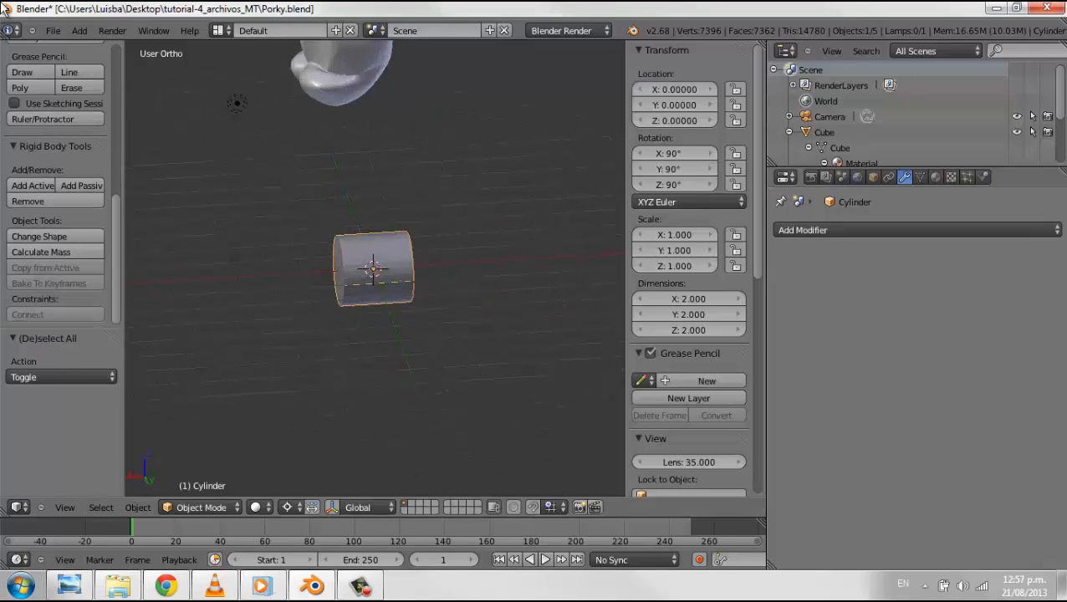
Set the cylinder's dimensions to 1.5 on X, 1.7 on Y and 2 on Z
{"action": "left_click", "coordinate": [707, 304]}
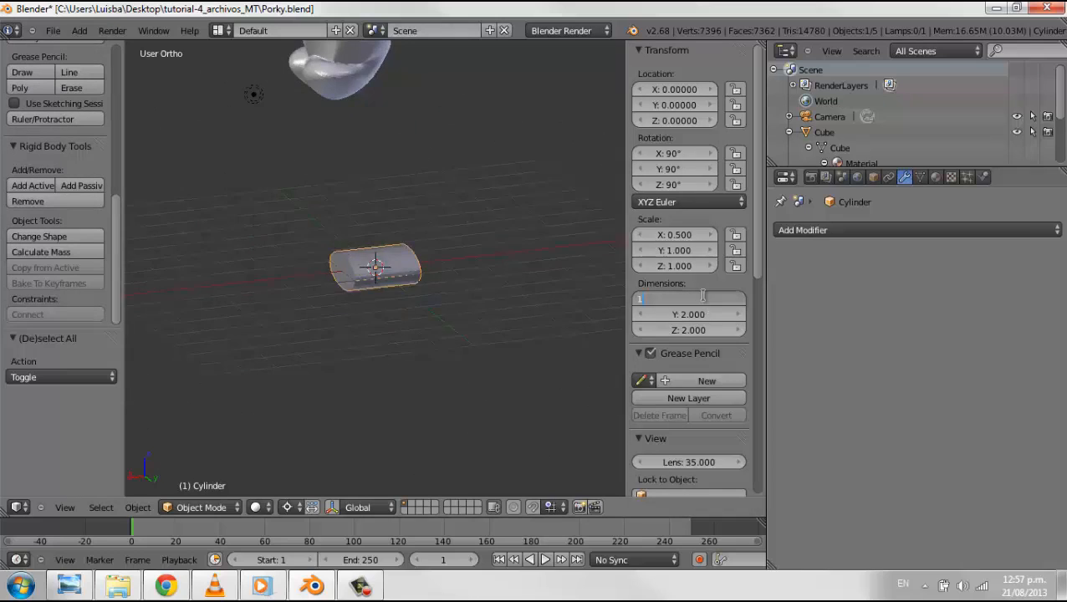
{"action": "type", "text": "1.5"}
{"action": "key", "text": "Return"}
{"action": "middle_click_drag", "start_coordinate": [368, 263], "coordinate": [497, 259]}
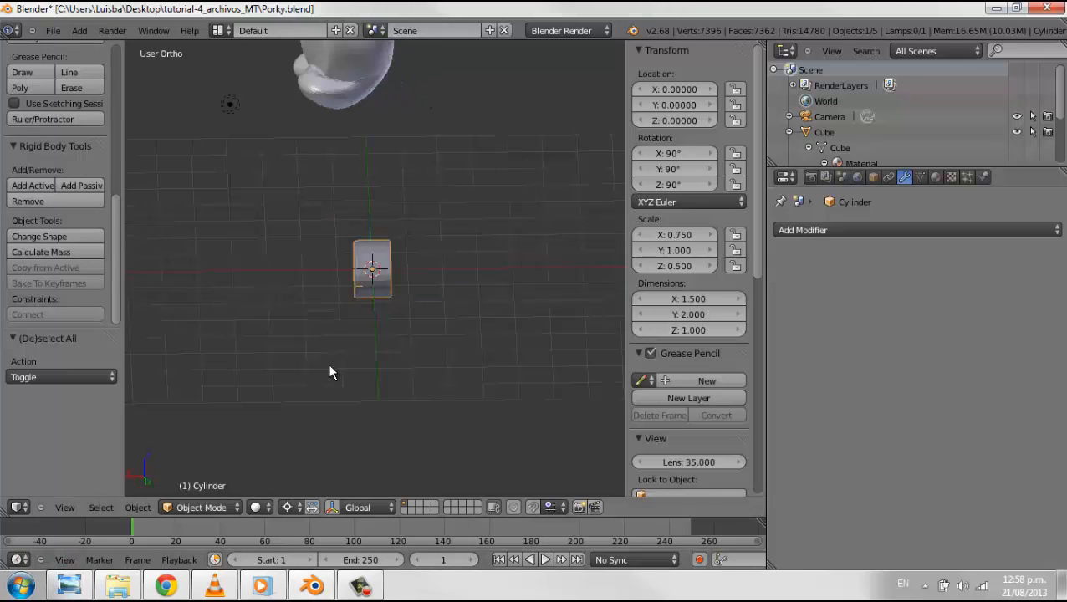
{"action": "left_click", "coordinate": [690, 314]}
{"action": "type", "text": "1.5"}
{"action": "key", "text": "Return"}
{"action": "middle_click_drag", "start_coordinate": [496, 239], "coordinate": [585, 263]}
{"action": "scroll", "coordinate": [720, 273], "scroll_direction": "down", "scroll_amount": 5}
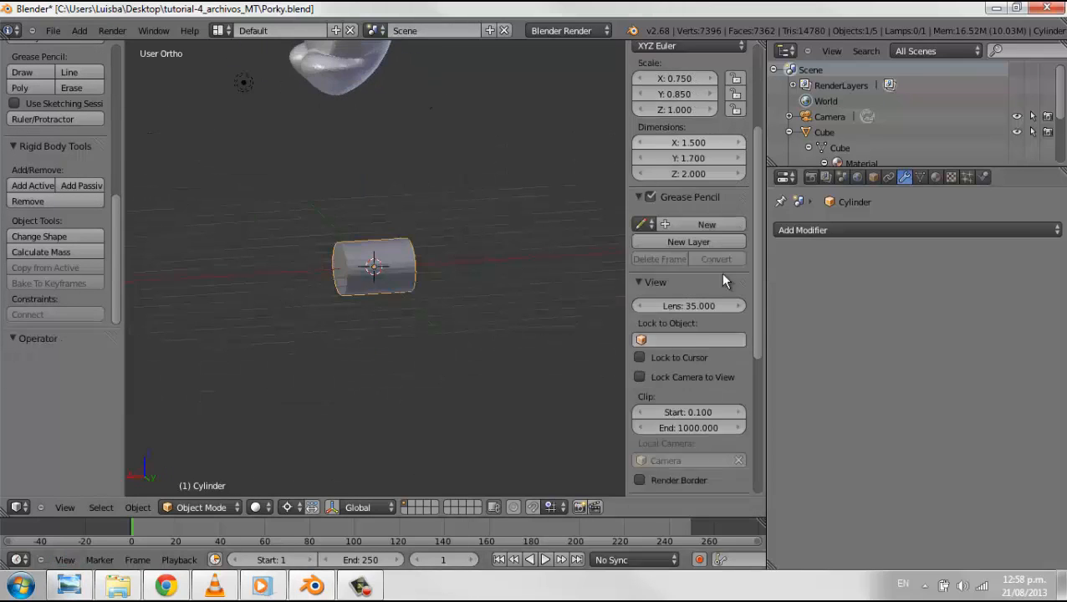
Enter edit mode, try deleting one lengthwise edge of the cylinder, and switch to face selection
{"action": "middle_click_drag", "start_coordinate": [502, 276], "coordinate": [418, 395]}
{"action": "key", "text": "Tab"}
{"action": "scroll", "coordinate": [63, 242], "scroll_direction": "down", "scroll_amount": 8}
{"action": "middle_click_drag", "start_coordinate": [271, 251], "coordinate": [433, 288]}
{"action": "scroll", "coordinate": [433, 288], "scroll_direction": "up", "scroll_amount": 4}
{"action": "key", "text": "a"}
{"action": "right_click", "coordinate": [377, 298]}
{"action": "key", "text": "x"}
{"action": "middle_click_drag", "start_coordinate": [367, 312], "coordinate": [435, 293]}
{"action": "left_click", "coordinate": [406, 507]}
{"action": "right_click", "coordinate": [452, 267]}
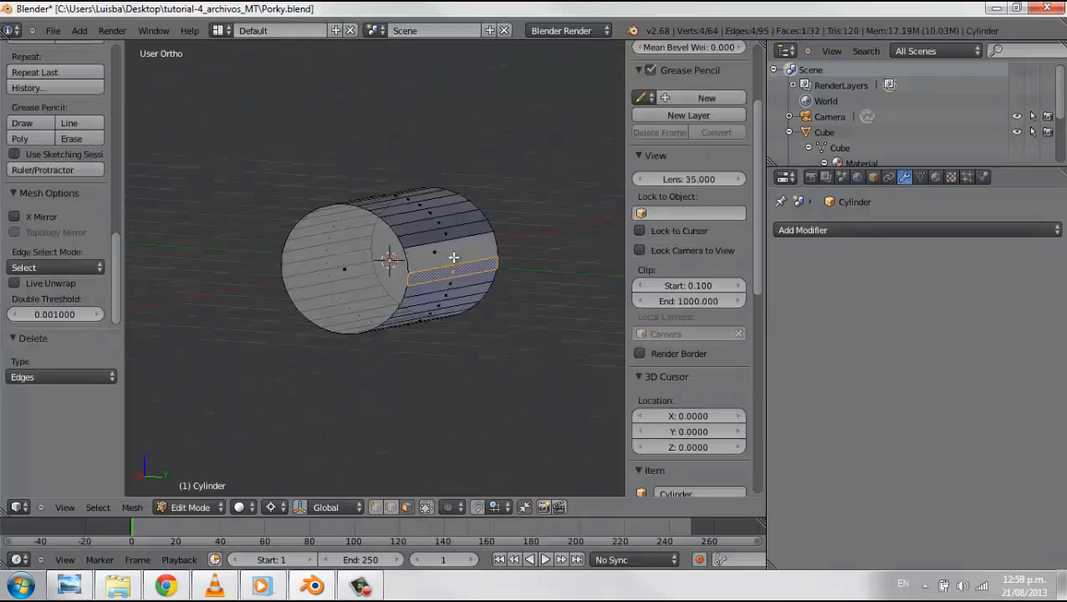
Select the side faces along the top of the cylinder and move them 0.054 up along Z
{"action": "middle_click_drag", "start_coordinate": [462, 244], "coordinate": [542, 273]}
{"action": "right_click", "coordinate": [414, 405], "text": "ctrl"}
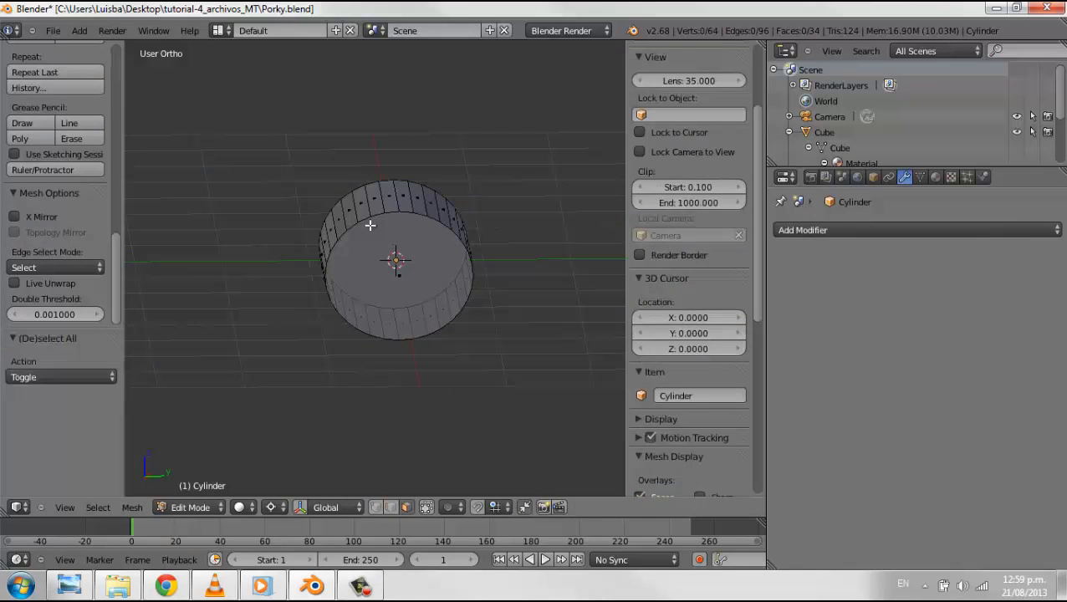
{"action": "right_click", "coordinate": [372, 217], "text": "ctrl"}
{"action": "left_click", "coordinate": [452, 133]}
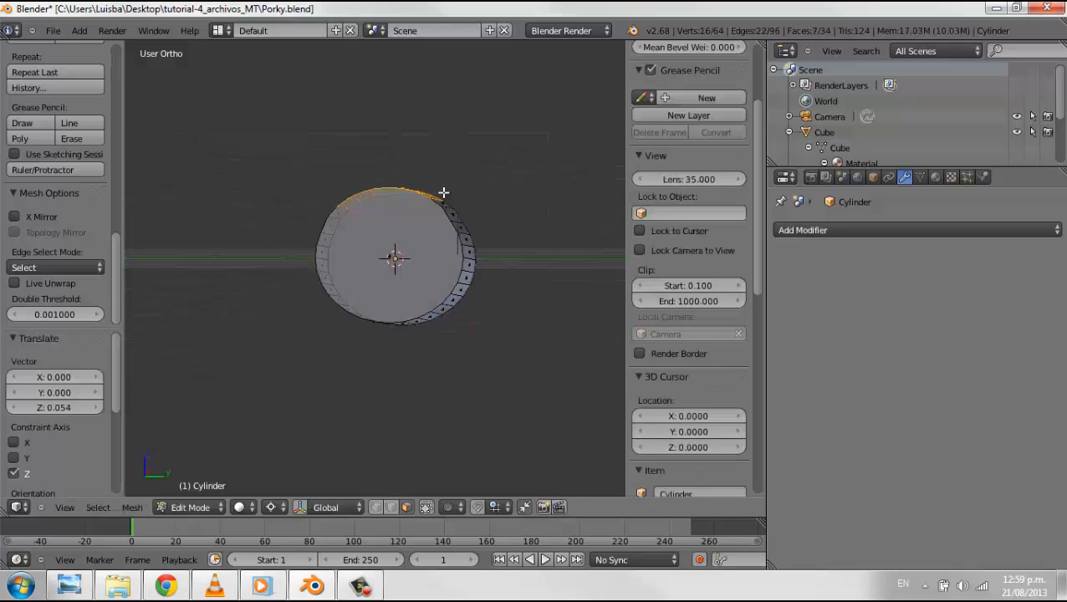
Narrow the selection to the four uppermost side faces of the cylinder and move them 0.027 up along Z
{"action": "left_click", "coordinate": [375, 179]}
{"action": "middle_click_drag", "start_coordinate": [375, 178], "coordinate": [407, 201]}
{"action": "right_click", "coordinate": [346, 197], "text": "shift"}
{"action": "key", "text": "g"}
{"action": "left_click", "coordinate": [372, 169]}
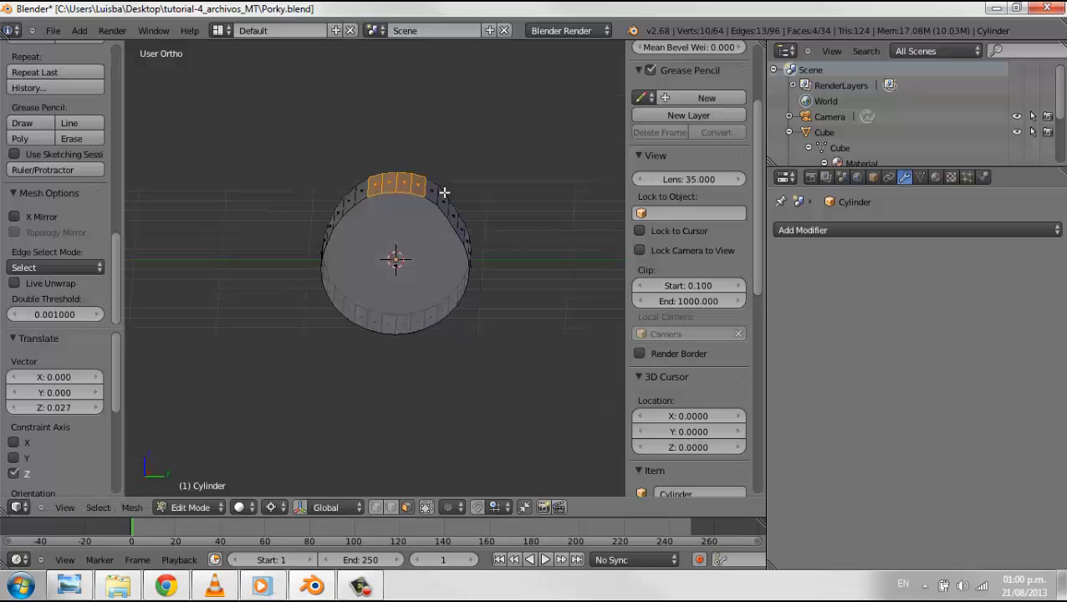
Reduce the selection to the two topmost faces of the cylinder and move them slightly along Z
{"action": "right_click", "coordinate": [417, 184], "text": "shift"}
{"action": "right_click", "coordinate": [376, 185], "text": "shift"}
{"action": "middle_click_drag", "start_coordinate": [402, 192], "coordinate": [404, 164]}
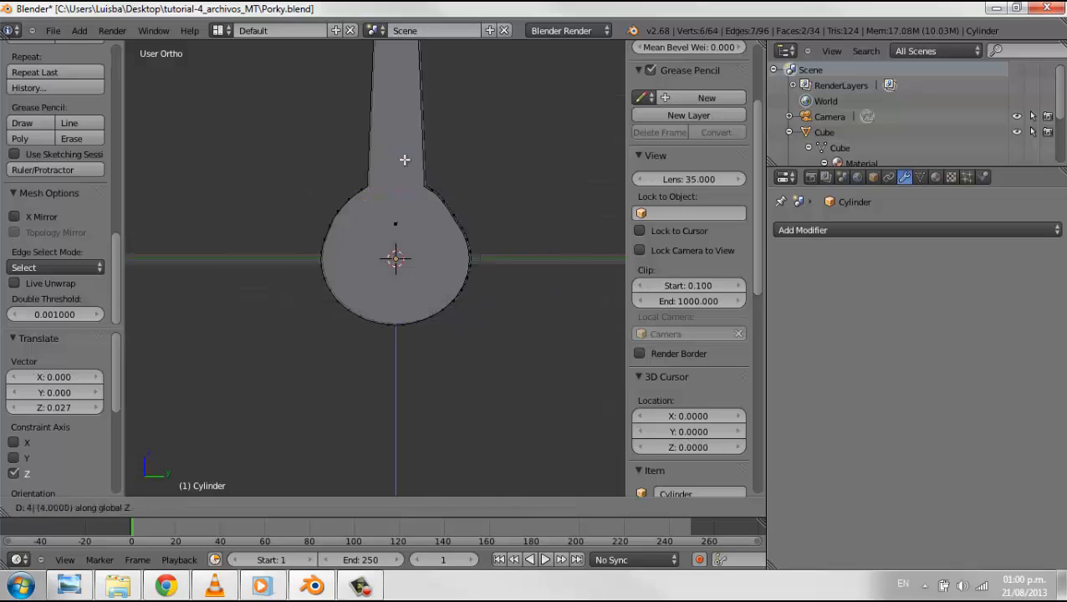
{"action": "key", "text": "z"}
{"action": "key", "text": "Escape"}
{"action": "key", "text": "g"}
{"action": "key", "text": "z"}
{"action": "left_click", "coordinate": [400, 169]}
Select one face on each side of the cylinder's raised top
{"action": "middle_click_drag", "start_coordinate": [398, 176], "coordinate": [372, 201]}
{"action": "right_click", "coordinate": [361, 191]}
{"action": "right_click", "coordinate": [430, 190], "text": "shift"}
{"action": "scroll", "coordinate": [374, 256], "scroll_direction": "down", "scroll_amount": 4}
{"action": "middle_click_drag", "start_coordinate": [443, 194], "coordinate": [367, 249]}
Return to object mode, move the cylinder about 1.74 up along Z, and scale it down by about 0.556
{"action": "key", "text": "Tab"}
{"action": "key", "text": "g"}
{"action": "left_click", "coordinate": [352, 174]}
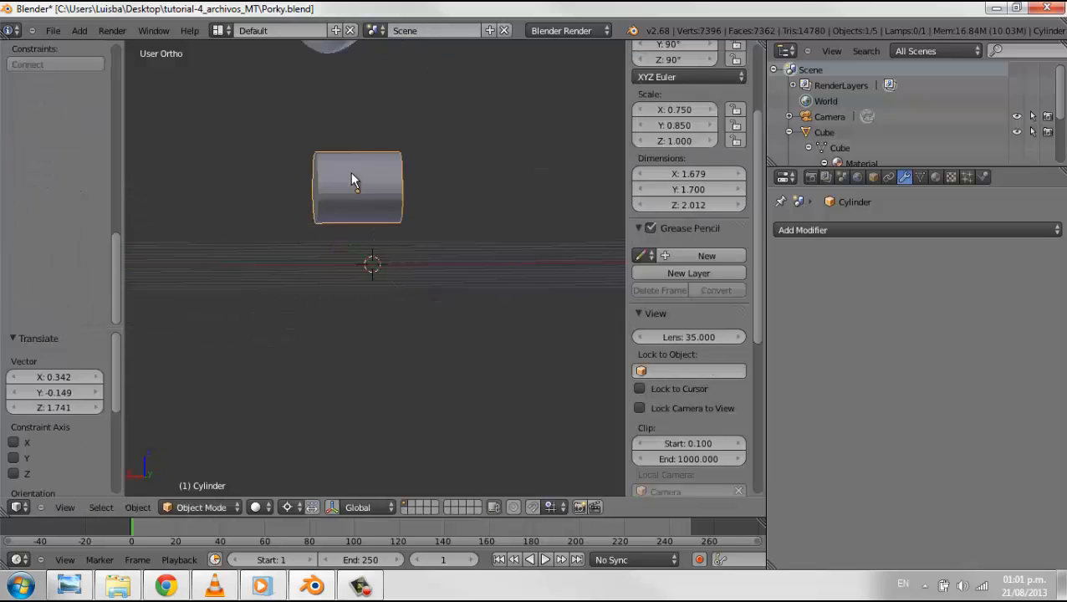
{"action": "middle_click_drag", "start_coordinate": [352, 174], "coordinate": [416, 197]}
{"action": "scroll", "coordinate": [416, 197], "scroll_direction": "down", "scroll_amount": 3}
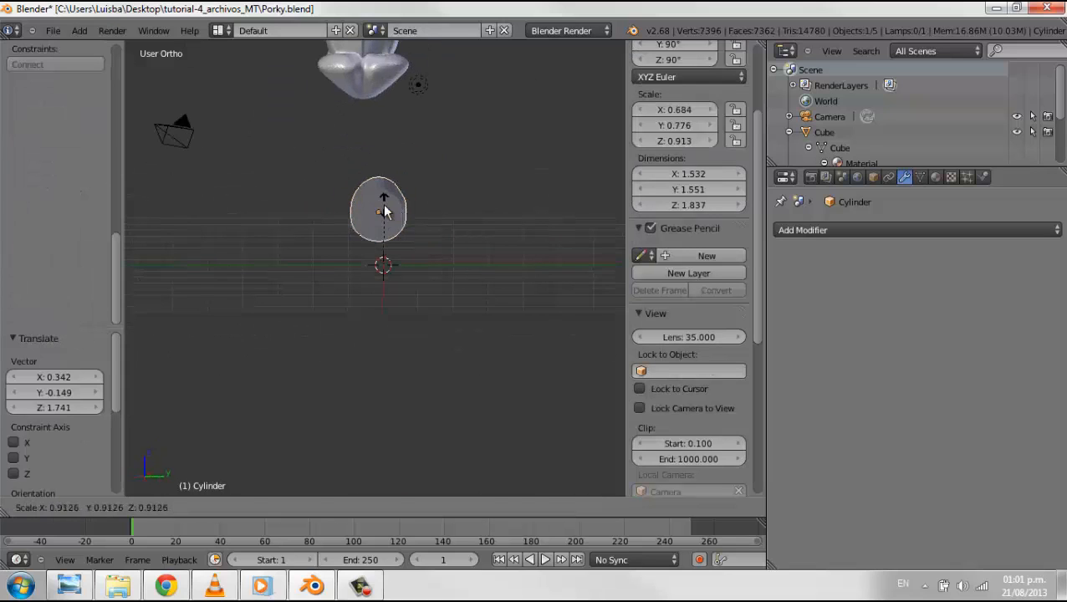
{"action": "left_click", "coordinate": [381, 209]}
{"action": "middle_click_drag", "start_coordinate": [381, 208], "coordinate": [408, 252]}
{"action": "scroll", "coordinate": [408, 252], "scroll_direction": "up", "scroll_amount": 4}
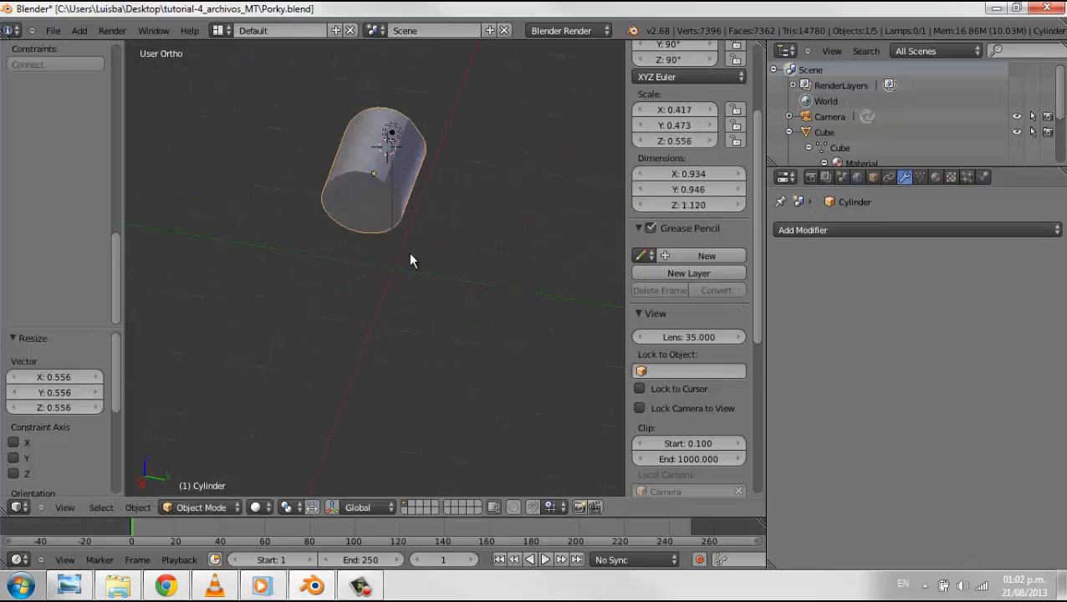
{"action": "key", "text": "s"}
{"action": "left_click", "coordinate": [443, 288]}
Enter edit mode and move the lower side faces of the cylinder up to flatten its underside
{"action": "middle_click_drag", "start_coordinate": [443, 289], "coordinate": [202, 464]}
{"action": "key", "text": "Tab"}
{"action": "middle_click_drag", "start_coordinate": [402, 298], "coordinate": [209, 276]}
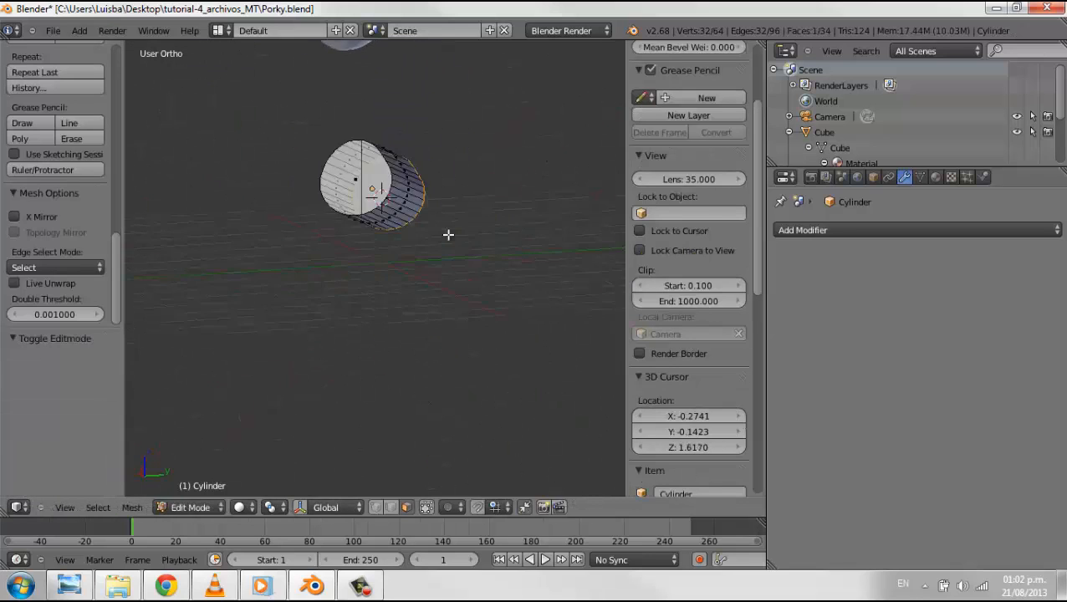
{"action": "middle_click_drag", "start_coordinate": [305, 243], "coordinate": [333, 165]}
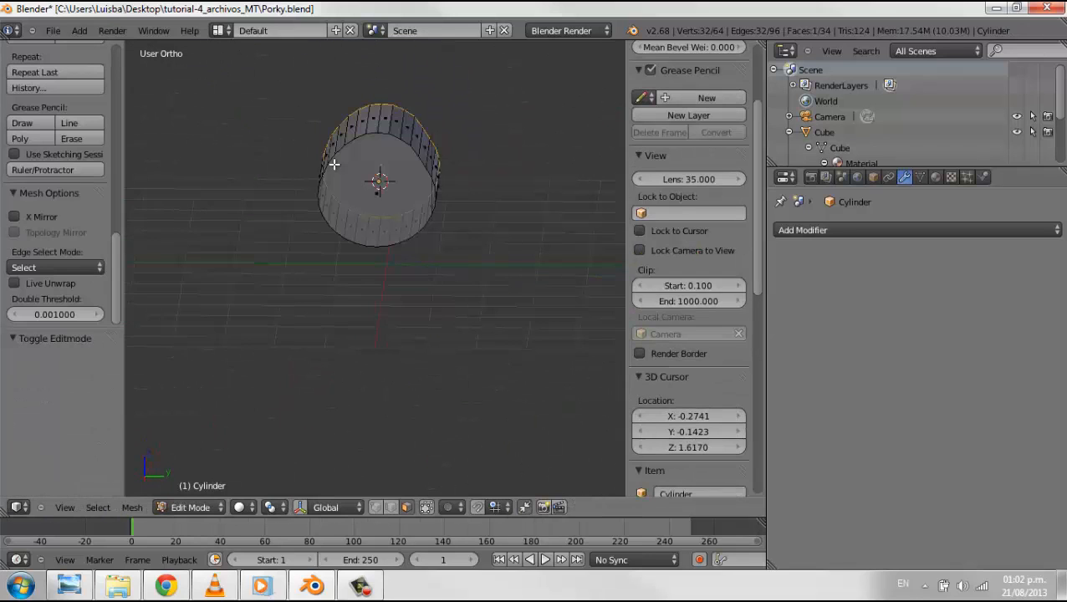
{"action": "middle_click_drag", "start_coordinate": [342, 227], "coordinate": [429, 205]}
{"action": "key", "text": "g"}
{"action": "left_click", "coordinate": [354, 208]}
{"action": "middle_click_drag", "start_coordinate": [354, 209], "coordinate": [354, 228]}
Select one face on each lower side of the cylinder and undo the last two changes
{"action": "right_click", "coordinate": [340, 222]}
{"action": "right_click", "coordinate": [425, 217], "text": "shift"}
{"action": "middle_click_drag", "start_coordinate": [425, 217], "coordinate": [427, 195]}
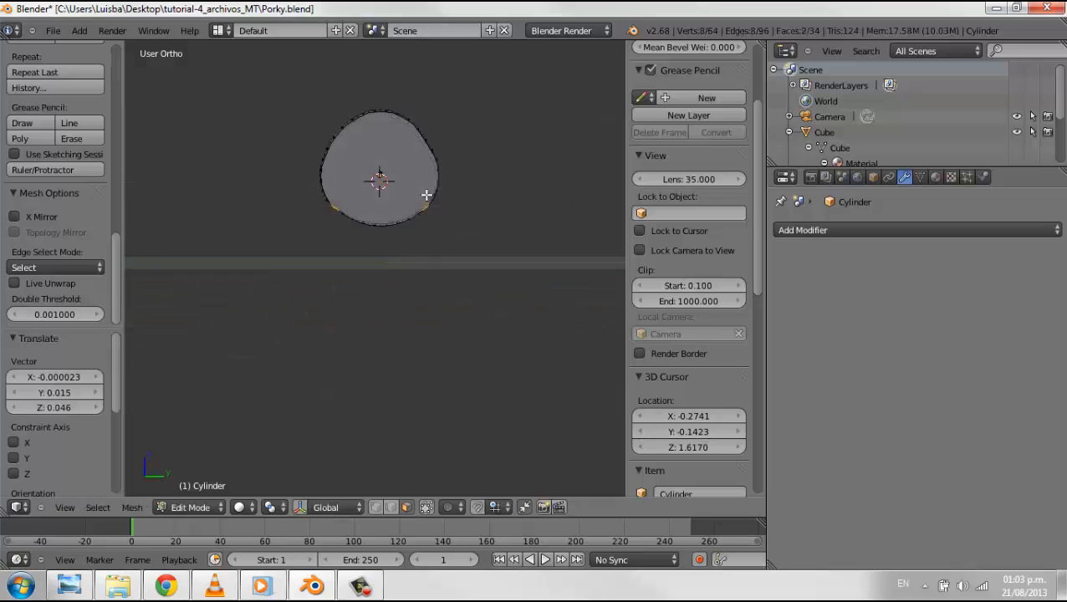
{"action": "key", "text": "ctrl+z"}
{"action": "key", "text": "ctrl+z"}
Move the lower side faces of the cylinder about 0.031 up along Z and pick a face on the opposite lower side
{"action": "middle_click_drag", "start_coordinate": [386, 215], "coordinate": [225, 212]}
{"action": "key", "text": "g"}
{"action": "left_click", "coordinate": [379, 205]}
{"action": "right_click", "coordinate": [321, 217], "text": "shift"}
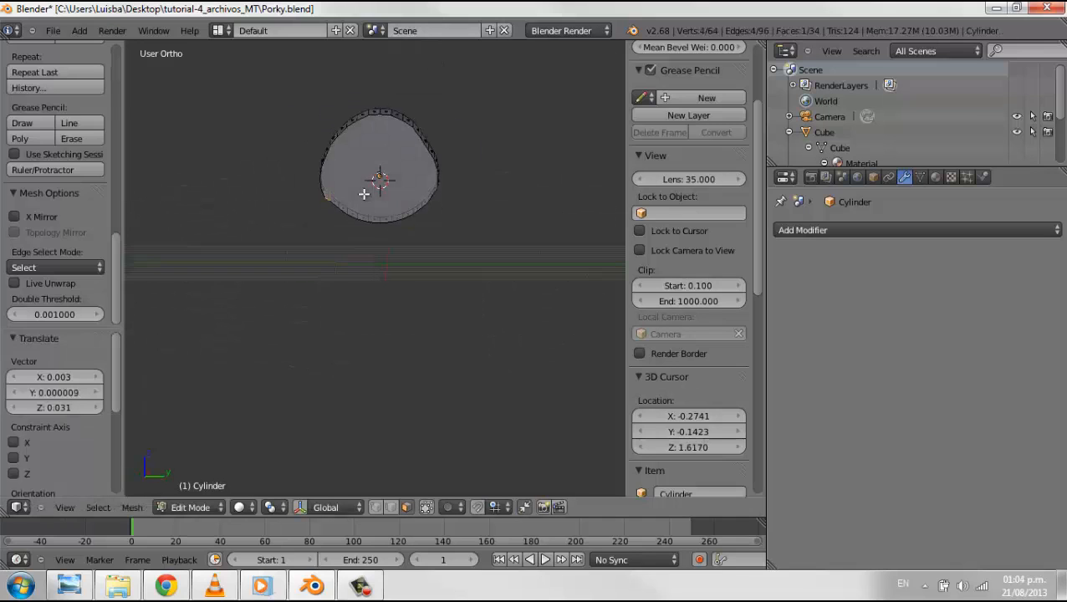
Try deleting one face of the cylinder and sliding a new edge loop around its side
{"action": "key", "text": "x"}
{"action": "left_click", "coordinate": [373, 159]}
{"action": "middle_click_drag", "start_coordinate": [405, 160], "coordinate": [426, 150]}
{"action": "right_click", "coordinate": [435, 136]}
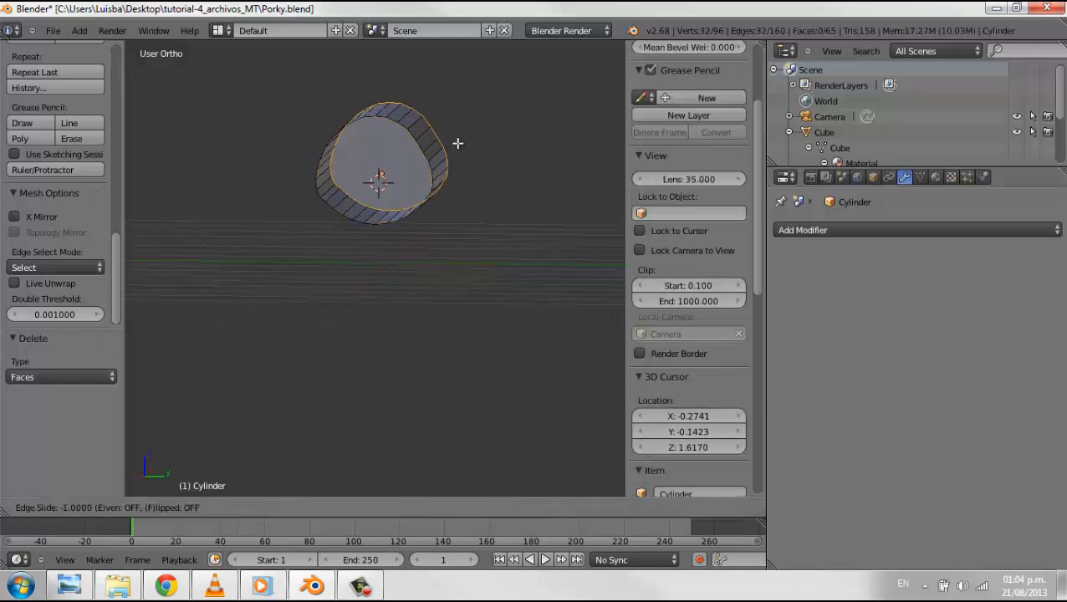
{"action": "left_click", "coordinate": [458, 143]}
{"action": "key", "text": "ctrl+z"}
Try another loop cut around the cylinder's side, and undo both the cut and the face deletion
{"action": "left_click", "coordinate": [440, 145]}
{"action": "key", "text": "ctrl+r"}
{"action": "left_click", "coordinate": [419, 164]}
{"action": "key", "text": "ctrl+z"}
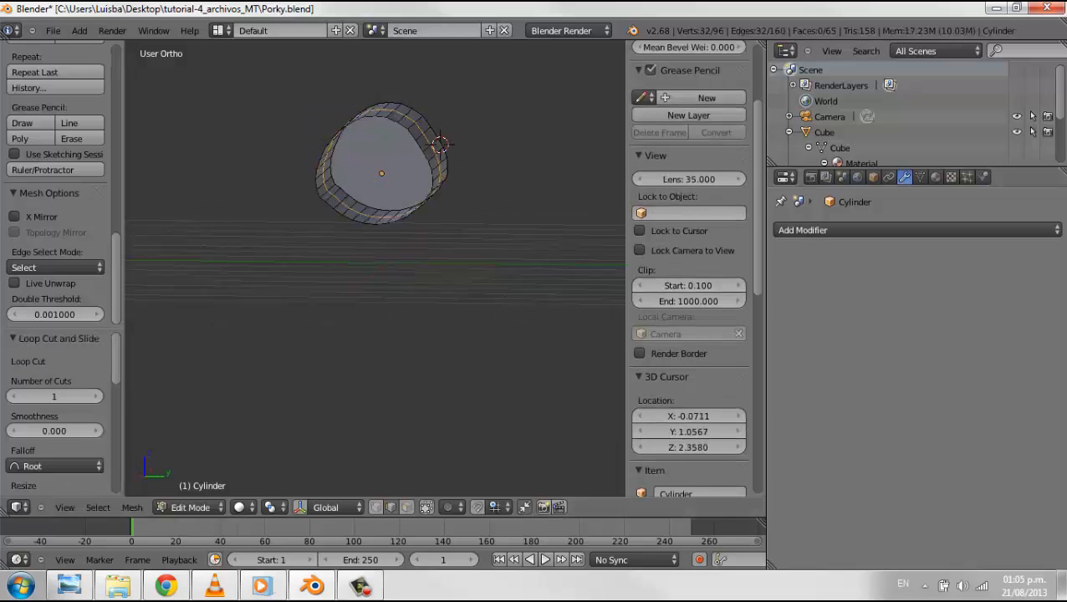
{"action": "key", "text": "ctrl+z"}
{"action": "scroll", "coordinate": [443, 214], "scroll_direction": "down", "scroll_amount": 3}
{"action": "middle_click_drag", "start_coordinate": [585, 180], "coordinate": [301, 180]}
{"action": "key", "text": "ctrl+z"}
{"action": "scroll", "coordinate": [404, 182], "scroll_direction": "down", "scroll_amount": 1}
Return to object mode, scale the cylinder down further, and rotate it about -188°
{"action": "key", "text": "Tab"}
{"action": "key", "text": "s"}
{"action": "left_click", "coordinate": [369, 233]}
{"action": "key", "text": "s"}
{"action": "left_click", "coordinate": [392, 224]}
{"action": "key", "text": "r"}
{"action": "left_click", "coordinate": [362, 202]}
Move the cylinder up beside the head and align it with the front of the face between the cheeks
{"action": "key", "text": "g"}
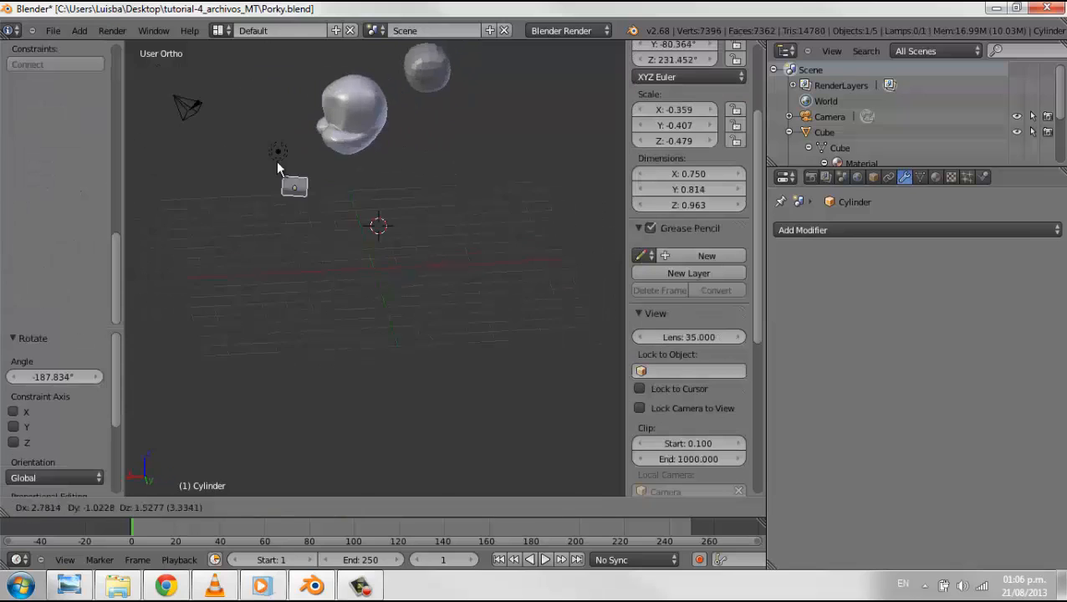
{"action": "middle_click", "coordinate": [318, 194]}
{"action": "left_click", "coordinate": [295, 126]}
{"action": "middle_click_drag", "start_coordinate": [295, 126], "coordinate": [482, 165]}
{"action": "scroll", "coordinate": [481, 165], "scroll_direction": "up", "scroll_amount": 3}
{"action": "key", "text": "g"}
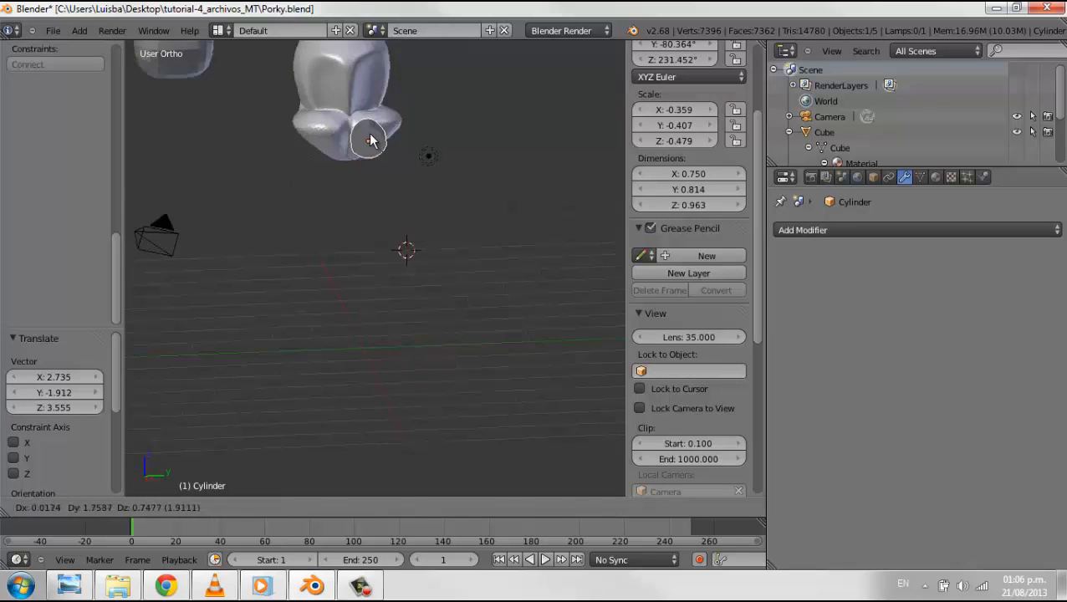
{"action": "left_click", "coordinate": [370, 146]}
Scale the cylinder by about 0.894 and move it against the front of the face as a snout
{"action": "middle_click_drag", "start_coordinate": [370, 146], "coordinate": [301, 144]}
{"action": "key", "text": "s"}
{"action": "left_click", "coordinate": [345, 116]}
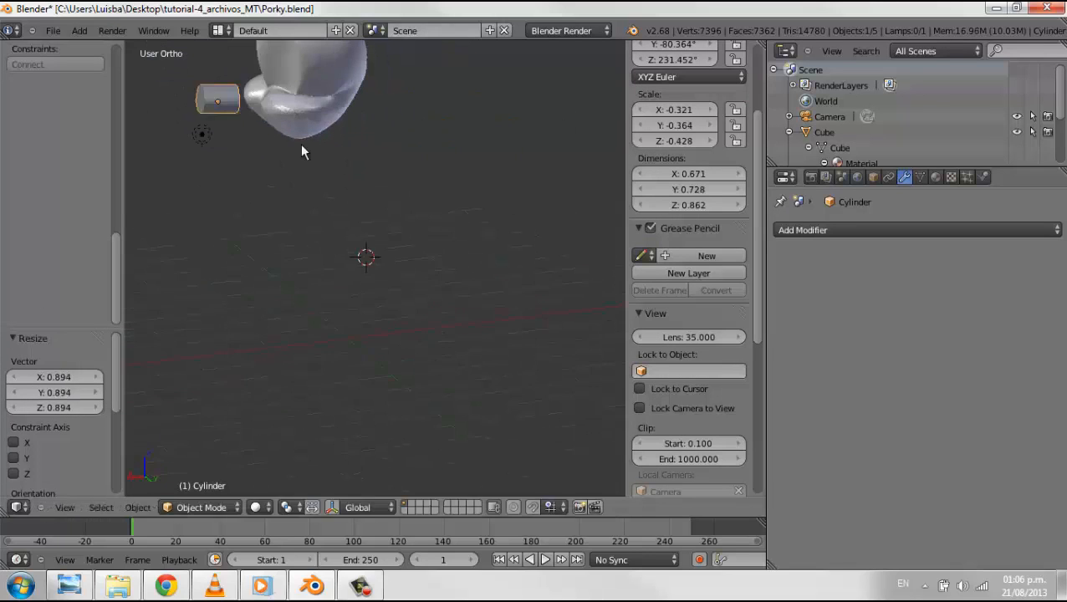
{"action": "left_click", "coordinate": [280, 101]}
{"action": "middle_click_drag", "start_coordinate": [279, 101], "coordinate": [382, 163]}
{"action": "key", "text": "Left"}
{"action": "key", "text": "g"}
{"action": "left_click", "coordinate": [391, 164]}
Rotate the snout cylinder about 6° and check its alignment with the face from the side
{"action": "mouse_move", "coordinate": [468, 310]}
{"action": "middle_mouse_down"}
{"action": "mouse_move", "coordinate": [495, 253]}
{"action": "mouse_move", "coordinate": [490, 290]}
{"action": "mouse_move", "coordinate": [464, 295]}
{"action": "middle_mouse_up"}
{"action": "scroll", "coordinate": [669, 160], "scroll_direction": "up", "scroll_amount": 4}
{"action": "mouse_move", "coordinate": [757, 271]}
{"action": "left_mouse_down"}
{"action": "mouse_move", "coordinate": [764, 430]}
{"action": "mouse_move", "coordinate": [752, 259]}
{"action": "left_mouse_up"}
{"action": "middle_click_drag", "start_coordinate": [452, 219], "coordinate": [314, 294]}
{"action": "key", "text": "r"}
{"action": "left_click", "coordinate": [441, 243]}
{"action": "middle_click_drag", "start_coordinate": [434, 250], "coordinate": [224, 291]}
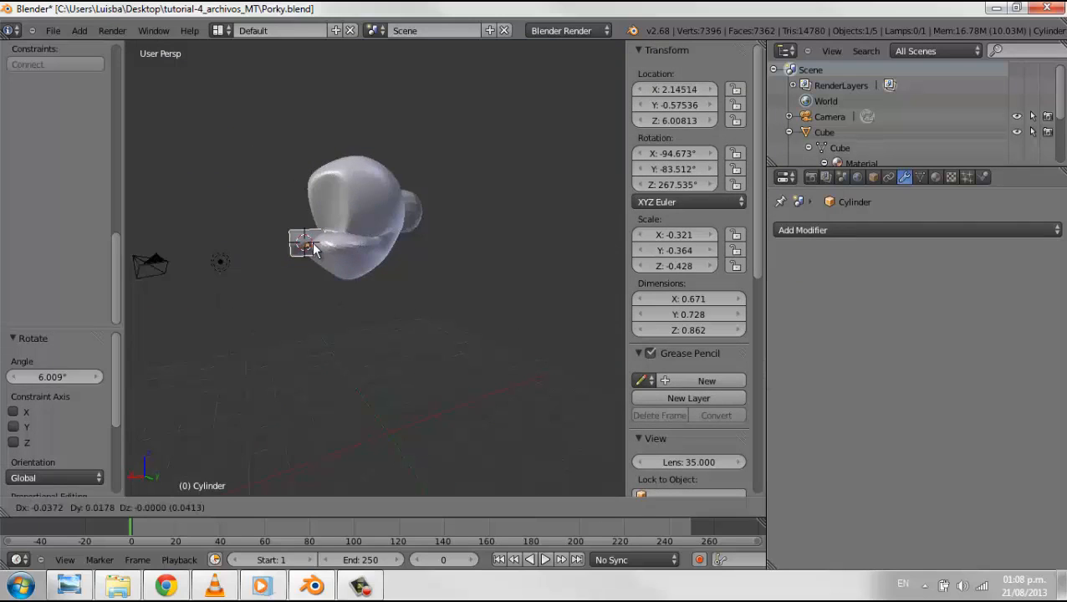
Shift the snout cylinder slightly against the face and rotate it about 14° around the Z axis
{"action": "left_click", "coordinate": [313, 252]}
{"action": "mouse_move", "coordinate": [313, 252]}
{"action": "middle_mouse_down"}
{"action": "mouse_move", "coordinate": [408, 322]}
{"action": "mouse_move", "coordinate": [480, 344]}
{"action": "middle_mouse_up"}
{"action": "key", "text": "r"}
{"action": "key", "text": "y"}
{"action": "right_click", "coordinate": [329, 322]}
{"action": "key", "text": "z"}
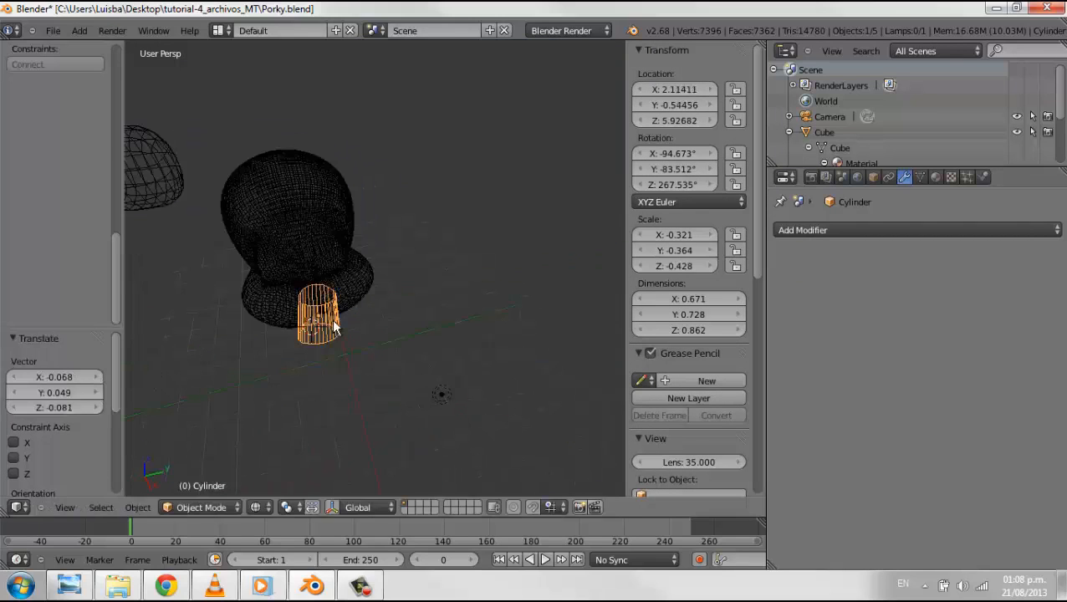
{"action": "key", "text": "z"}
{"action": "key", "text": "r"}
{"action": "key", "text": "z"}
{"action": "left_click", "coordinate": [338, 324]}
{"action": "middle_click_drag", "start_coordinate": [611, 247], "coordinate": [489, 335]}
{"action": "right_click_drag", "start_coordinate": [371, 226], "coordinate": [376, 231]}
{"action": "right_click", "coordinate": [376, 231]}
{"action": "middle_click_drag", "start_coordinate": [376, 230], "coordinate": [397, 200]}
{"action": "right_click", "coordinate": [289, 249], "text": "shift"}
{"action": "left_click", "coordinate": [783, 231]}
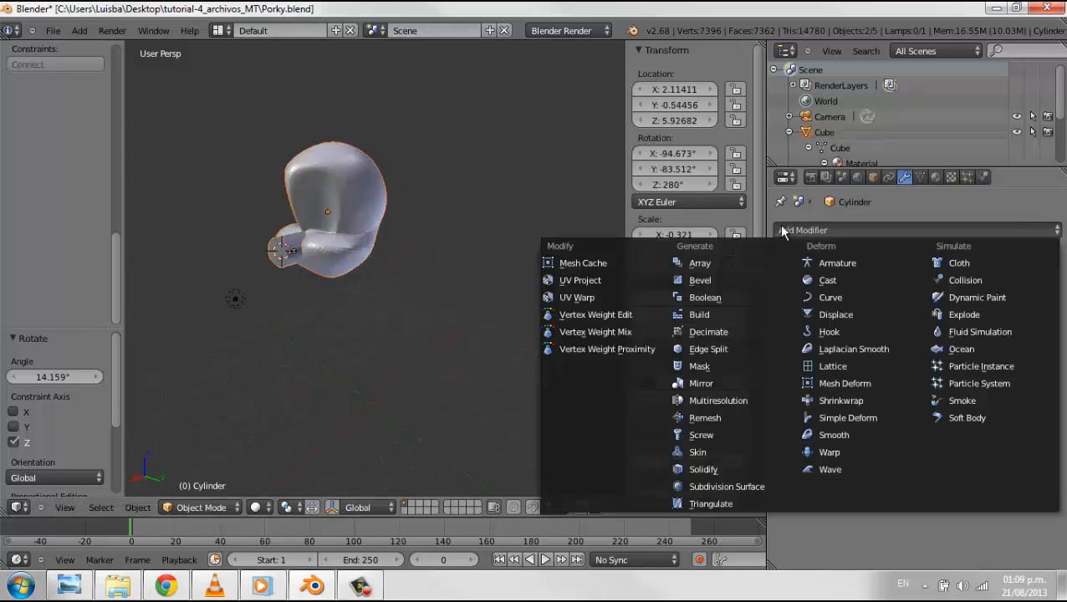
{"action": "middle_click_drag", "start_coordinate": [569, 231], "coordinate": [411, 205]}
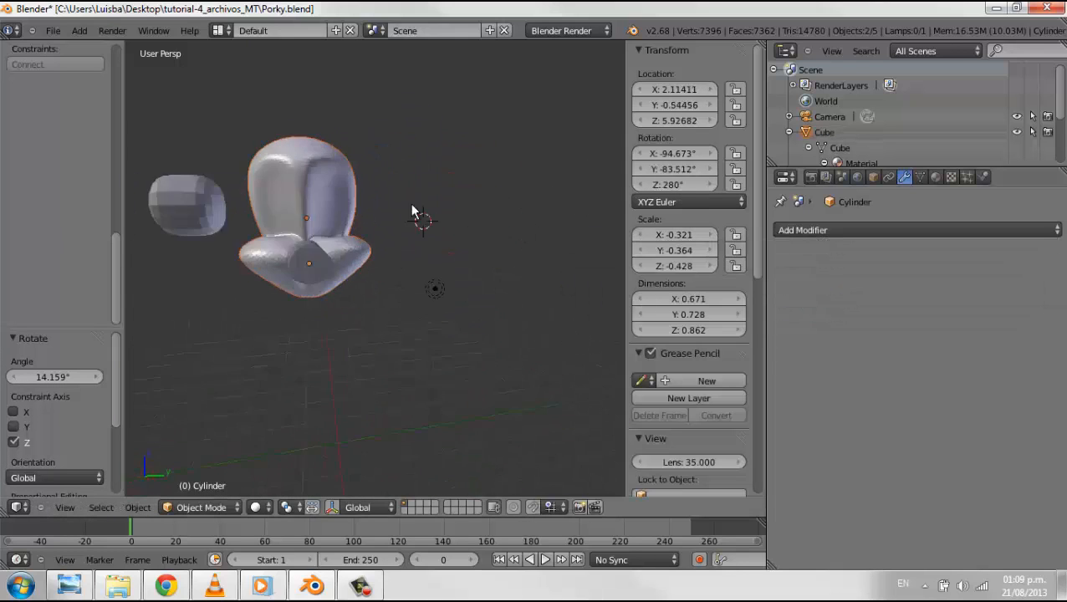
Enter edit mode on the snout cylinder, cut an edge loop around it and shift the loop along its length
{"action": "scroll", "coordinate": [384, 255], "scroll_direction": "up", "scroll_amount": 5}
{"action": "mouse_move", "coordinate": [384, 255]}
{"action": "middle_mouse_down"}
{"action": "mouse_move", "coordinate": [409, 268]}
{"action": "mouse_move", "coordinate": [380, 276]}
{"action": "middle_mouse_up"}
{"action": "left_click", "coordinate": [202, 508]}
{"action": "left_click", "coordinate": [196, 477]}
{"action": "key", "text": "ctrl+r"}
{"action": "left_click", "coordinate": [289, 250]}
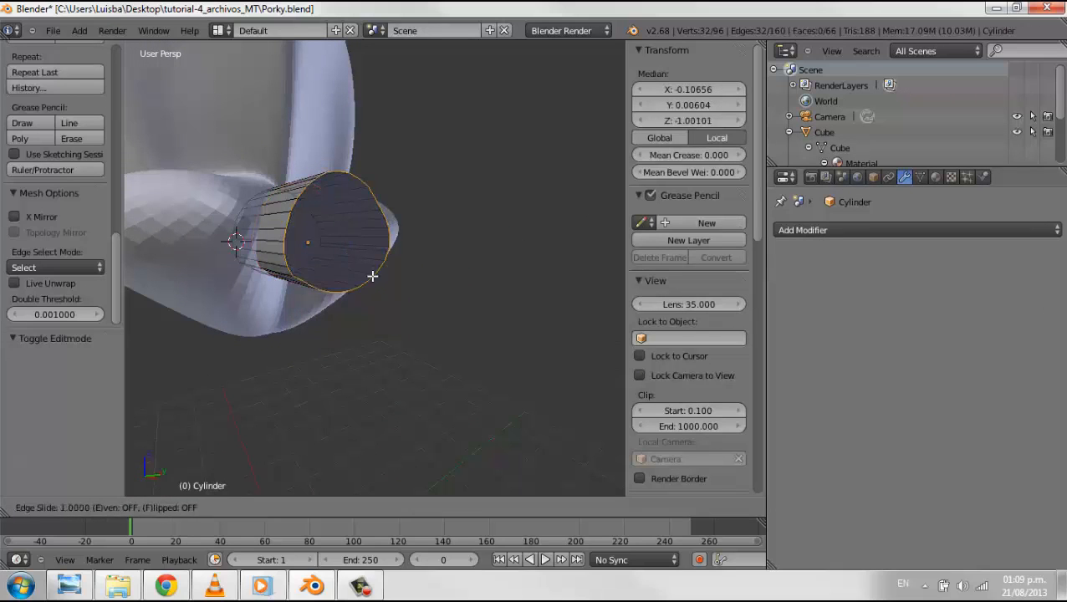
{"action": "left_click", "coordinate": [346, 240]}
{"action": "middle_click_drag", "start_coordinate": [346, 241], "coordinate": [421, 386]}
{"action": "key", "text": "g"}
{"action": "left_click", "coordinate": [501, 278]}
Cut another edge loop around the snout and scale the geometry so the front end flares outward
{"action": "key", "text": "ctrl+r"}
{"action": "key", "text": "s"}
{"action": "scroll", "coordinate": [391, 264], "scroll_direction": "down", "scroll_amount": 5}
{"action": "key", "text": "Tab"}
{"action": "scroll", "coordinate": [374, 287], "scroll_direction": "up", "scroll_amount": 3}
{"action": "key", "text": "Tab"}
{"action": "key", "text": "i"}
{"action": "right_click", "coordinate": [476, 255]}
{"action": "right_click", "coordinate": [474, 283]}
{"action": "scroll", "coordinate": [435, 261], "scroll_direction": "up", "scroll_amount": 4}
{"action": "key", "text": "a"}
{"action": "key", "text": "i"}
{"action": "right_click", "coordinate": [416, 405]}
Cut an edge loop in the snout's flared front section, move it slightly forward, and return to object mode
{"action": "key", "text": "ctrl+r"}
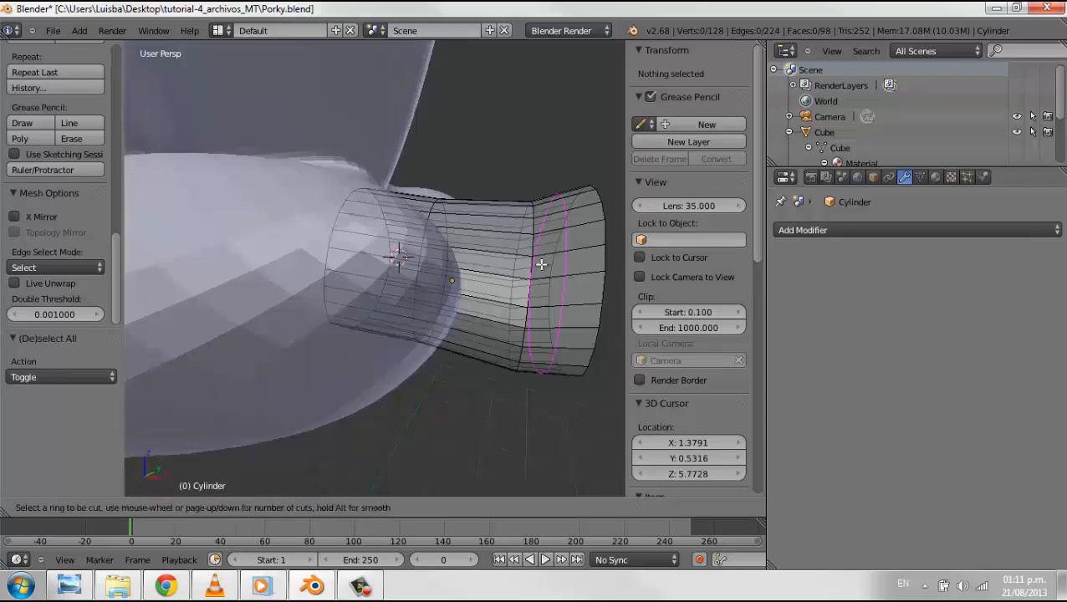
{"action": "left_click", "coordinate": [542, 261]}
{"action": "left_click", "coordinate": [574, 264]}
{"action": "key", "text": "s"}
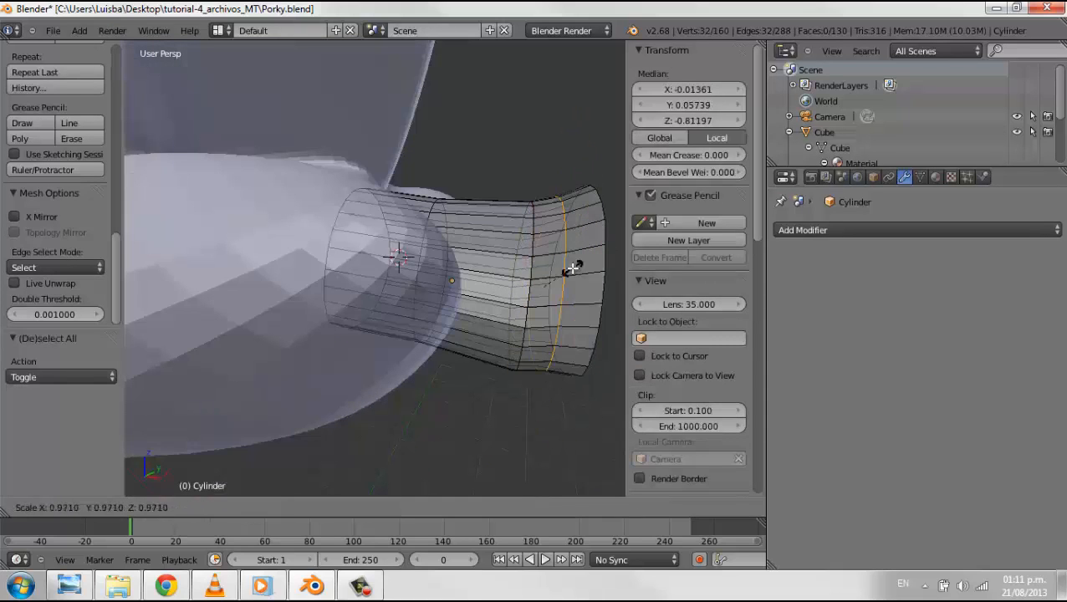
{"action": "right_click", "coordinate": [576, 268]}
{"action": "key", "text": "g"}
{"action": "left_click", "coordinate": [585, 269]}
{"action": "scroll", "coordinate": [576, 271], "scroll_direction": "down", "scroll_amount": 5}
{"action": "middle_click_drag", "start_coordinate": [576, 272], "coordinate": [419, 319]}
{"action": "scroll", "coordinate": [420, 319], "scroll_direction": "up", "scroll_amount": 5}
{"action": "key", "text": "Tab"}
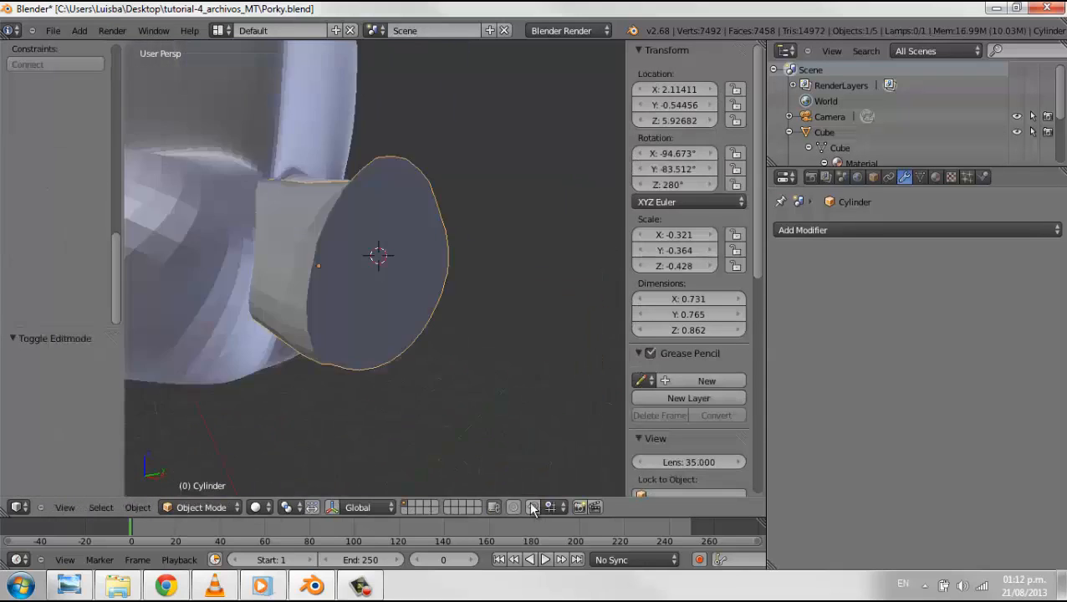
{"action": "scroll", "coordinate": [493, 351], "scroll_direction": "down", "scroll_amount": 5}
{"action": "middle_click_drag", "start_coordinate": [494, 317], "coordinate": [276, 313]}
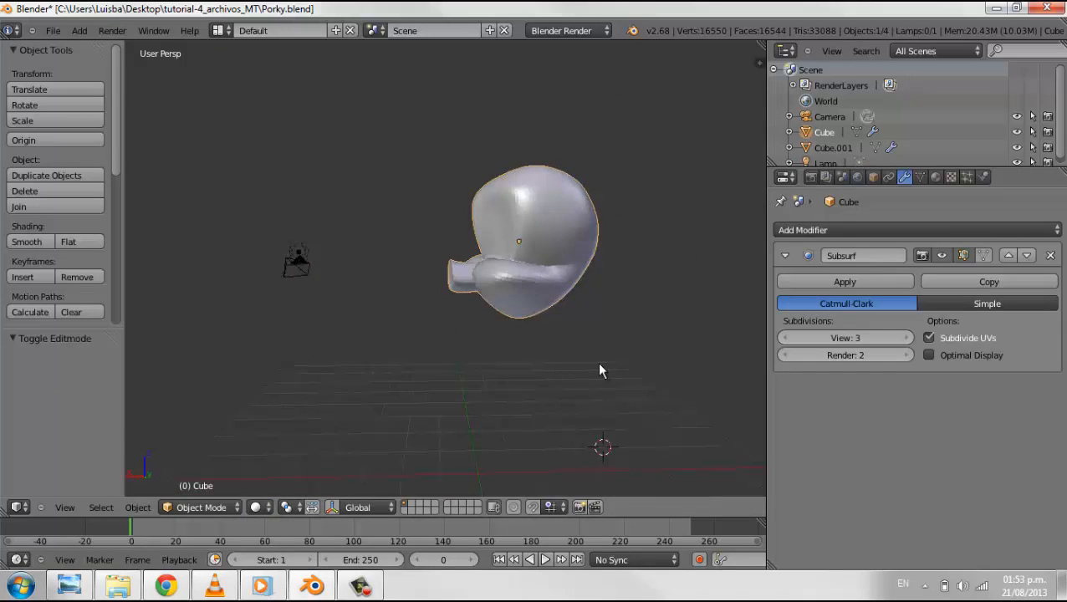
Add a cone mesh with 32 vertices to the scene
{"action": "key", "text": "shift+a"}
{"action": "mouse_move", "coordinate": [551, 343]}
{"action": "left_click", "coordinate": [643, 437]}
{"action": "scroll", "coordinate": [602, 409], "scroll_direction": "down", "scroll_amount": 4}
{"action": "middle_click_drag", "start_coordinate": [602, 410], "coordinate": [563, 293]}
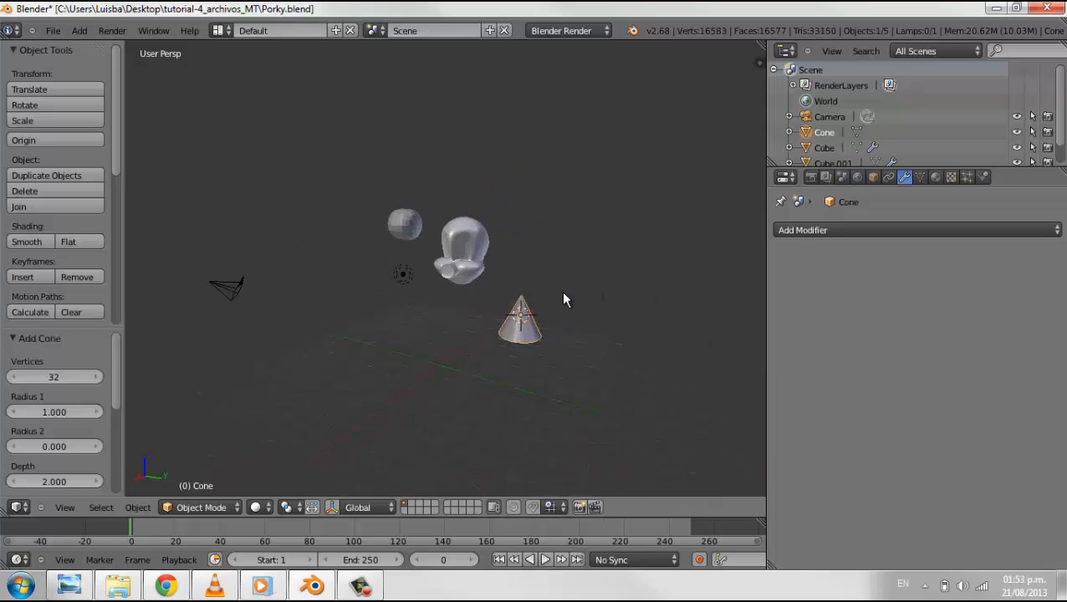
{"action": "key", "text": "shift+d"}
{"action": "left_click", "coordinate": [445, 357]}
{"action": "key", "text": "Tab"}
{"action": "key", "text": "x"}
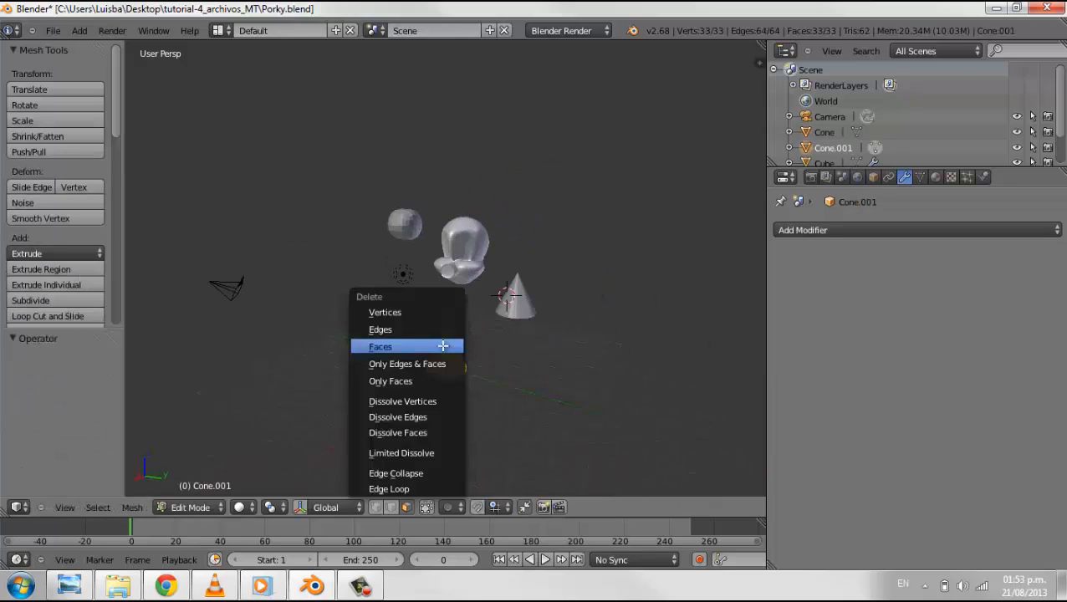
{"action": "key", "text": "Tab"}
{"action": "key", "text": "x"}
Select the original cone and move it beside the head
{"action": "right_click", "coordinate": [516, 299]}
{"action": "key", "text": "g"}
{"action": "left_click", "coordinate": [534, 331]}
Place the cone at the scene origin and set the 3D cursor location to 0, 0, 0
{"action": "key", "text": "n"}
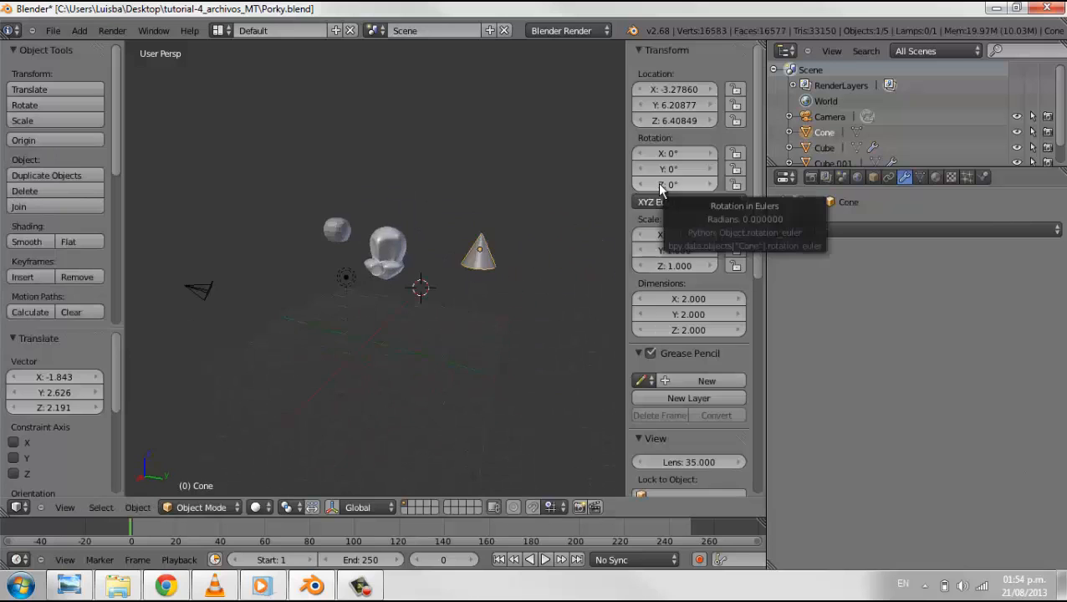
{"action": "left_click", "coordinate": [673, 90]}
{"action": "type", "text": "0"}
{"action": "left_click", "coordinate": [674, 120]}
{"action": "type", "text": "0"}
{"action": "key", "text": "Return"}
{"action": "scroll", "coordinate": [706, 375], "scroll_direction": "down", "scroll_amount": 8}
{"action": "left_click", "coordinate": [688, 417]}
{"action": "type", "text": "0"}
{"action": "key", "text": "Return"}
{"action": "scroll", "coordinate": [339, 375], "scroll_direction": "up", "scroll_amount": 4}
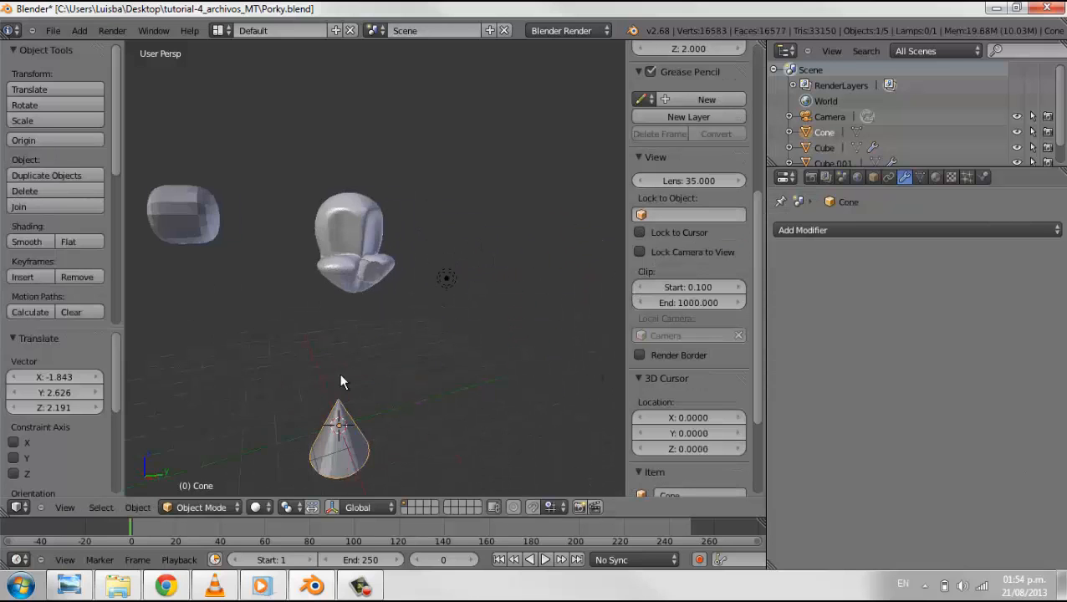
Move the cone away from the origin and try selecting parts of its mesh in edit mode
{"action": "key", "text": "g"}
{"action": "left_click", "coordinate": [450, 429]}
{"action": "middle_click_drag", "start_coordinate": [450, 429], "coordinate": [567, 348]}
{"action": "key", "text": "Tab"}
{"action": "key", "text": "a"}
{"action": "scroll", "coordinate": [345, 393], "scroll_direction": "up", "scroll_amount": 2}
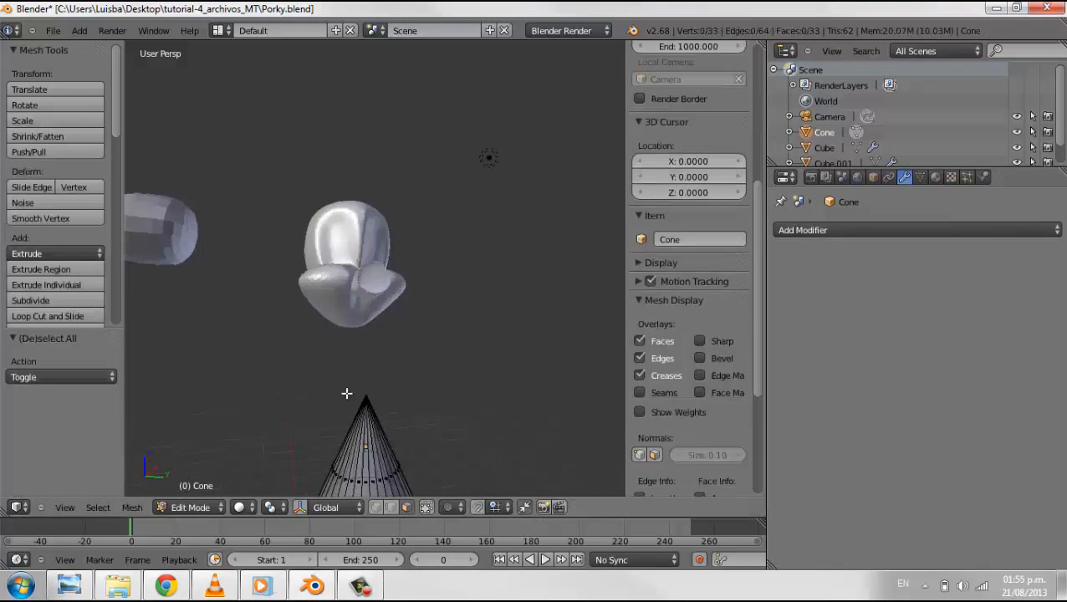
{"action": "right_click", "coordinate": [359, 447]}
{"action": "middle_click_drag", "start_coordinate": [359, 447], "coordinate": [250, 296]}
{"action": "key", "text": "a"}
{"action": "right_click", "coordinate": [421, 426]}
Return to object mode and delete the 32-vertex cone
{"action": "key", "text": "Tab"}
{"action": "scroll", "coordinate": [368, 343], "scroll_direction": "down", "scroll_amount": 2}
{"action": "key", "text": "x"}
{"action": "left_click", "coordinate": [339, 367]}
Add a new cone and set its vertex count to 8
{"action": "key", "text": "shift+a"}
{"action": "left_click", "coordinate": [456, 442]}
{"action": "left_click", "coordinate": [82, 386]}
{"action": "type", "text": "8"}
{"action": "key", "text": "Return"}
{"action": "scroll", "coordinate": [82, 386], "scroll_direction": "down", "scroll_amount": 1}
{"action": "left_click_drag", "start_coordinate": [117, 385], "coordinate": [120, 441]}
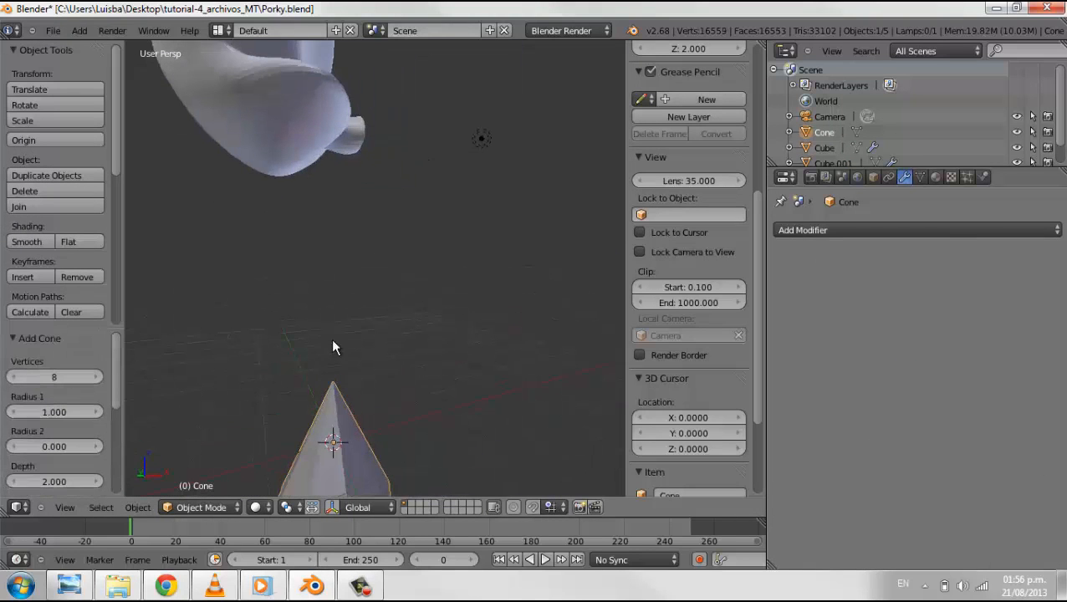
Scale the whole cone mesh down in edit mode to about 1.34 units high and deselect it
{"action": "left_click", "coordinate": [329, 462]}
{"action": "key", "text": "Tab"}
{"action": "middle_click_drag", "start_coordinate": [333, 418], "coordinate": [531, 379]}
{"action": "key", "text": "s"}
{"action": "left_click", "coordinate": [469, 393]}
{"action": "middle_click_drag", "start_coordinate": [469, 393], "coordinate": [505, 390]}
{"action": "key", "text": "a"}
Make a loop cut across the cone's side edges, return to object mode and move the cone upward
{"action": "key", "text": "ctrl+r"}
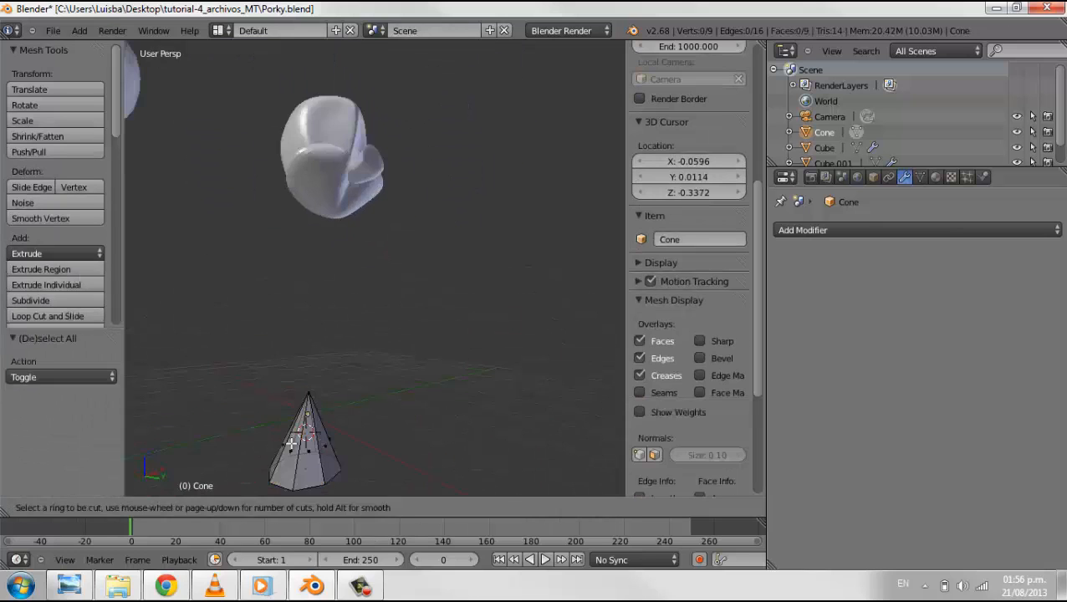
{"action": "left_click", "coordinate": [290, 444]}
{"action": "left_click", "coordinate": [291, 443]}
{"action": "middle_click_drag", "start_coordinate": [291, 443], "coordinate": [245, 438]}
{"action": "key", "text": "Tab"}
{"action": "scroll", "coordinate": [350, 340], "scroll_direction": "up", "scroll_amount": 3}
{"action": "key", "text": "g"}
{"action": "left_click", "coordinate": [355, 242]}
{"action": "scroll", "coordinate": [355, 242], "scroll_direction": "up", "scroll_amount": 4}
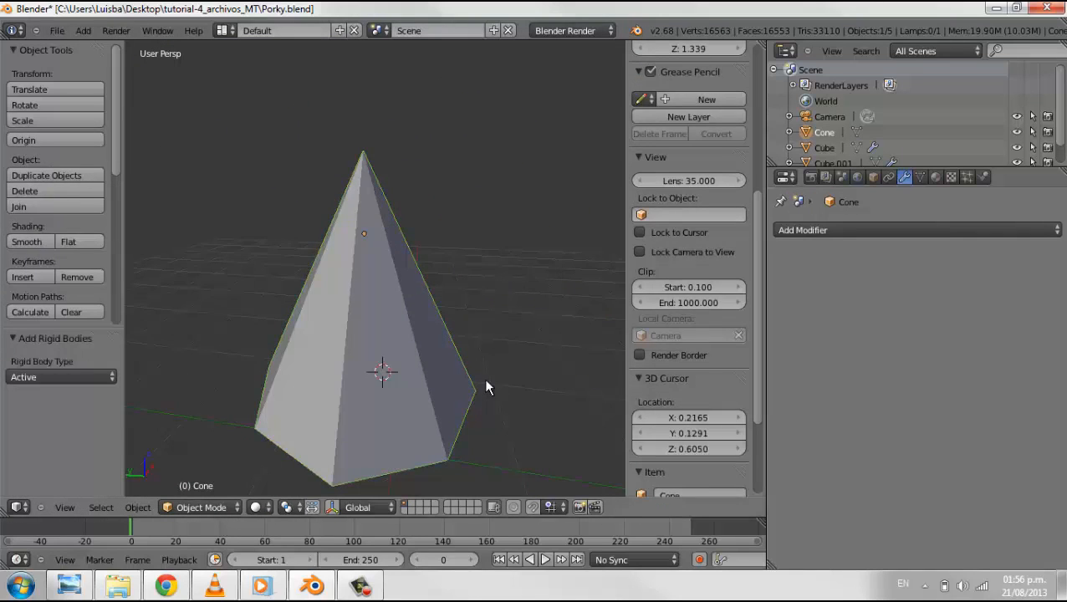
Make another loop cut on the cone's remaining uncut sides in edit mode
{"action": "key", "text": "Tab"}
{"action": "middle_click_drag", "start_coordinate": [487, 385], "coordinate": [441, 378]}
{"action": "key", "text": "ctrl+r"}
{"action": "left_click", "coordinate": [424, 324]}
{"action": "left_click", "coordinate": [424, 324]}
{"action": "left_click", "coordinate": [423, 324]}
{"action": "middle_click_drag", "start_coordinate": [424, 324], "coordinate": [331, 350]}
Select an edge on the cone's side and move it to start hollowing the ear
{"action": "scroll", "coordinate": [378, 352], "scroll_direction": "down", "scroll_amount": 5}
{"action": "right_click", "coordinate": [290, 345]}
{"action": "key", "text": "g"}
{"action": "key", "text": "g"}
{"action": "left_click", "coordinate": [376, 340]}
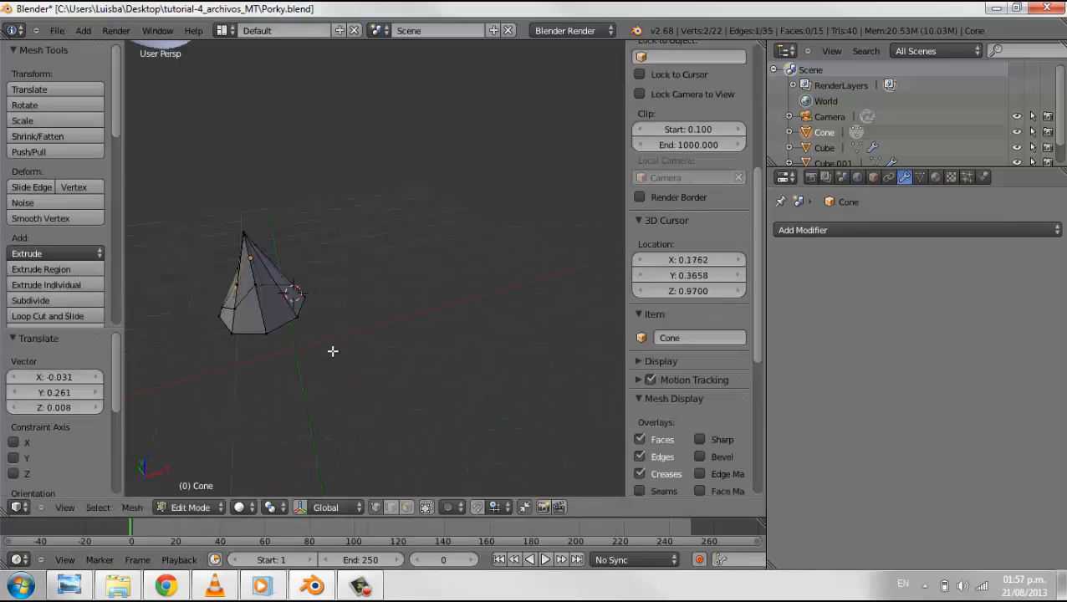
{"action": "key", "text": "g"}
{"action": "scroll", "coordinate": [411, 344], "scroll_direction": "up", "scroll_amount": 5}
{"action": "key", "text": "g"}
{"action": "left_click", "coordinate": [396, 344]}
Select neighbouring geometry on the cone's side and reposition it to shape the ear's hollow
{"action": "scroll", "coordinate": [411, 343], "scroll_direction": "down", "scroll_amount": 7}
{"action": "middle_click_drag", "start_coordinate": [410, 344], "coordinate": [376, 336]}
{"action": "right_click", "coordinate": [362, 324]}
{"action": "key", "text": "g"}
{"action": "left_click", "coordinate": [359, 329]}
{"action": "key", "text": "g"}
{"action": "left_click", "coordinate": [322, 334]}
Make an additional loop cut across the cone's reshaped sides and deselect everything
{"action": "key", "text": "ctrl+r"}
{"action": "left_click", "coordinate": [378, 311]}
{"action": "left_click", "coordinate": [402, 310]}
{"action": "scroll", "coordinate": [376, 336], "scroll_direction": "up", "scroll_amount": 8}
{"action": "key", "text": "a"}
Scale the two selected vertices on either side of the cone's hollow
{"action": "scroll", "coordinate": [689, 276], "scroll_direction": "down", "scroll_amount": 3}
{"action": "key", "text": "n"}
{"action": "middle_click_drag", "start_coordinate": [452, 288], "coordinate": [428, 319]}
{"action": "scroll", "coordinate": [197, 208], "scroll_direction": "down", "scroll_amount": 8}
{"action": "scroll", "coordinate": [530, 323], "scroll_direction": "down", "scroll_amount": 7}
{"action": "scroll", "coordinate": [488, 348], "scroll_direction": "up", "scroll_amount": 9}
{"action": "scroll", "coordinate": [488, 348], "scroll_direction": "down", "scroll_amount": 8}
{"action": "scroll", "coordinate": [498, 318], "scroll_direction": "up", "scroll_amount": 7}
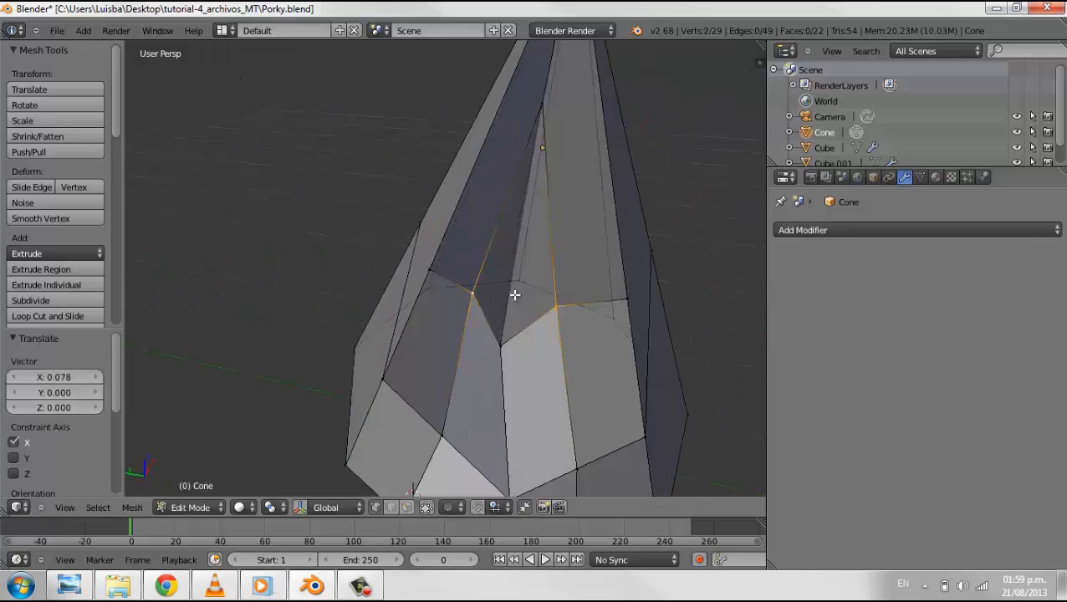
{"action": "key", "text": "s"}
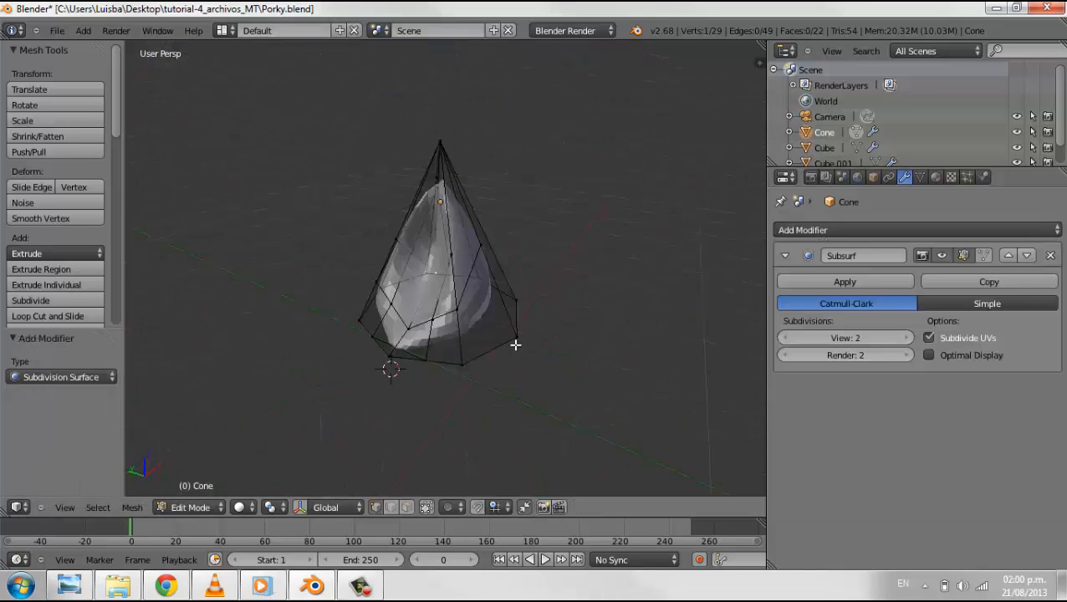
Return to object mode, rotate the ear cone and move it by 0.472, -1.360, 1.066 on X, Y and Z
{"action": "key", "text": "Tab"}
{"action": "middle_click_drag", "start_coordinate": [663, 343], "coordinate": [467, 291]}
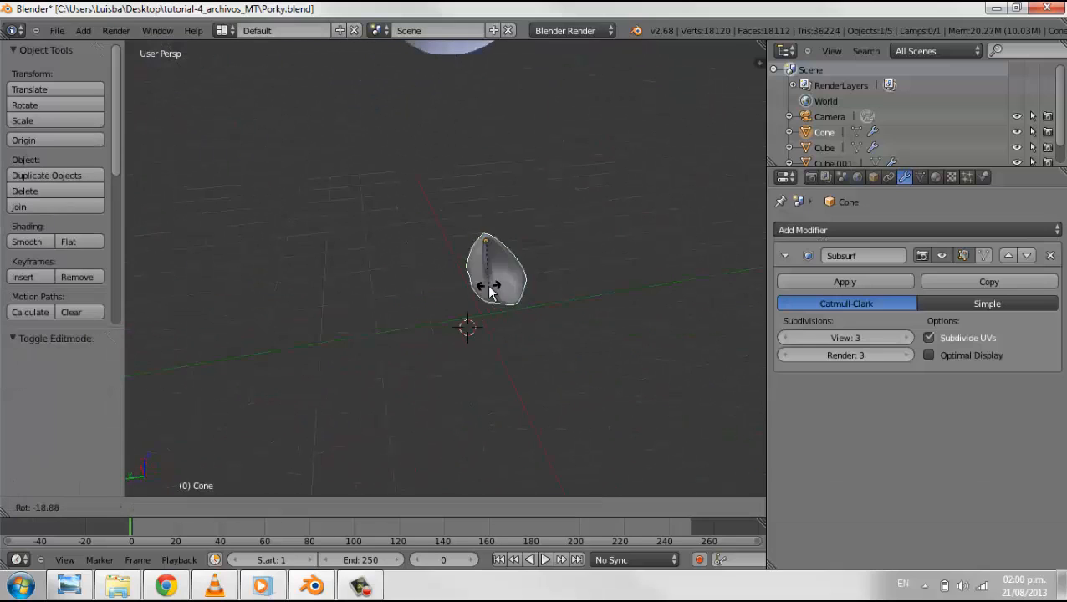
{"action": "left_click", "coordinate": [573, 184]}
{"action": "middle_click_drag", "start_coordinate": [573, 184], "coordinate": [522, 331]}
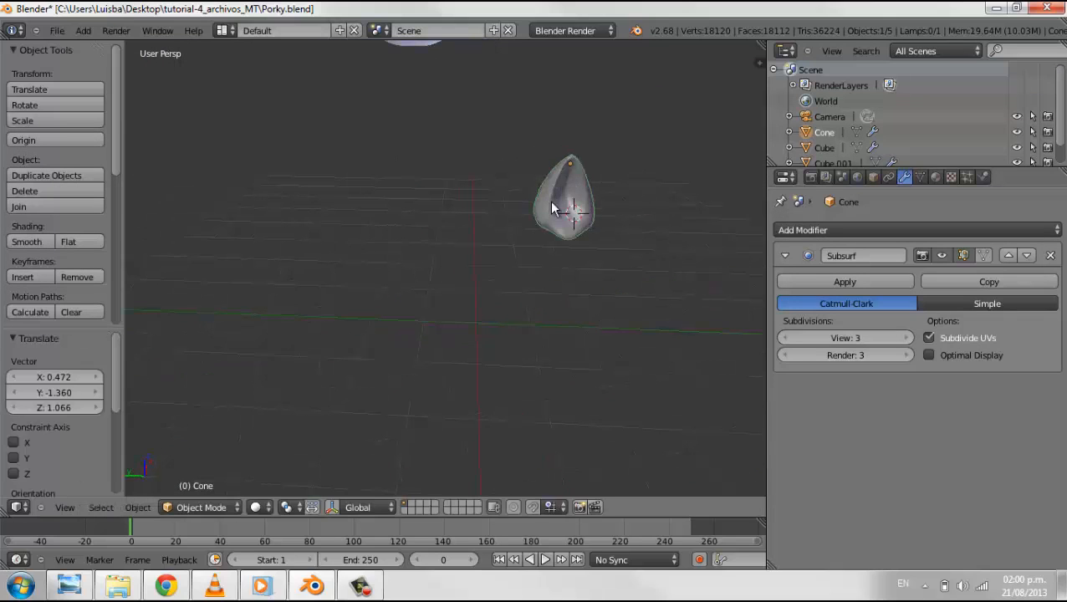
Apply the cone's Subdivision Surface modifier and move the ear up beside the head
{"action": "left_click", "coordinate": [844, 281]}
{"action": "scroll", "coordinate": [58, 251], "scroll_direction": "down", "scroll_amount": 5}
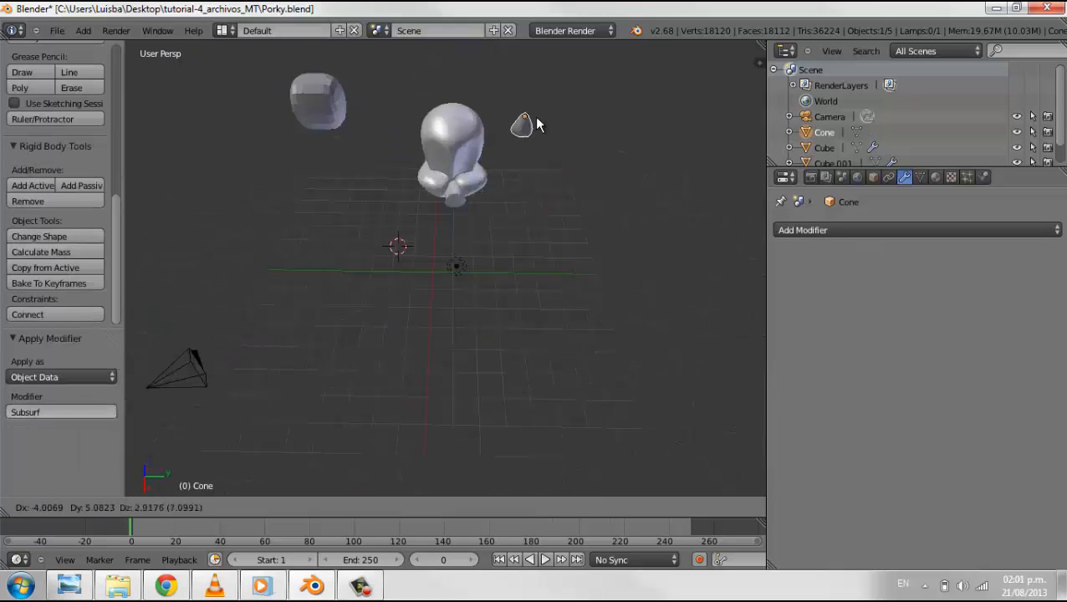
{"action": "left_click", "coordinate": [536, 123]}
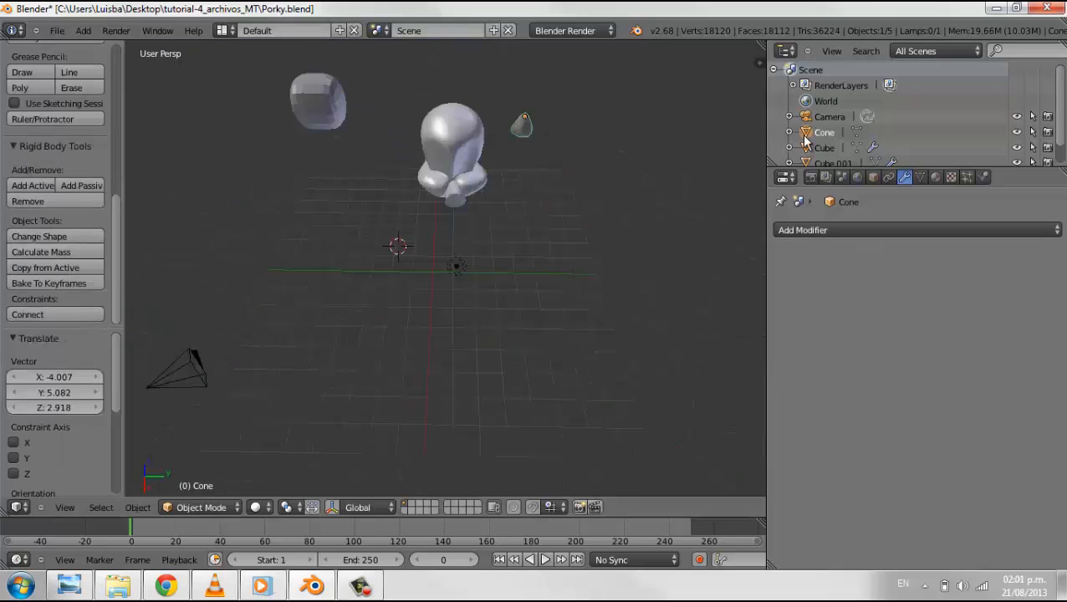
Open the ear cone's mesh for editing and add a Subdivision Surface modifier to it
{"action": "left_click", "coordinate": [789, 132]}
{"action": "scroll", "coordinate": [805, 142], "scroll_direction": "down", "scroll_amount": 2}
{"action": "key", "text": "a"}
{"action": "middle_click_drag", "start_coordinate": [460, 188], "coordinate": [359, 196]}
{"action": "middle_click_drag", "start_coordinate": [736, 134], "coordinate": [662, 150]}
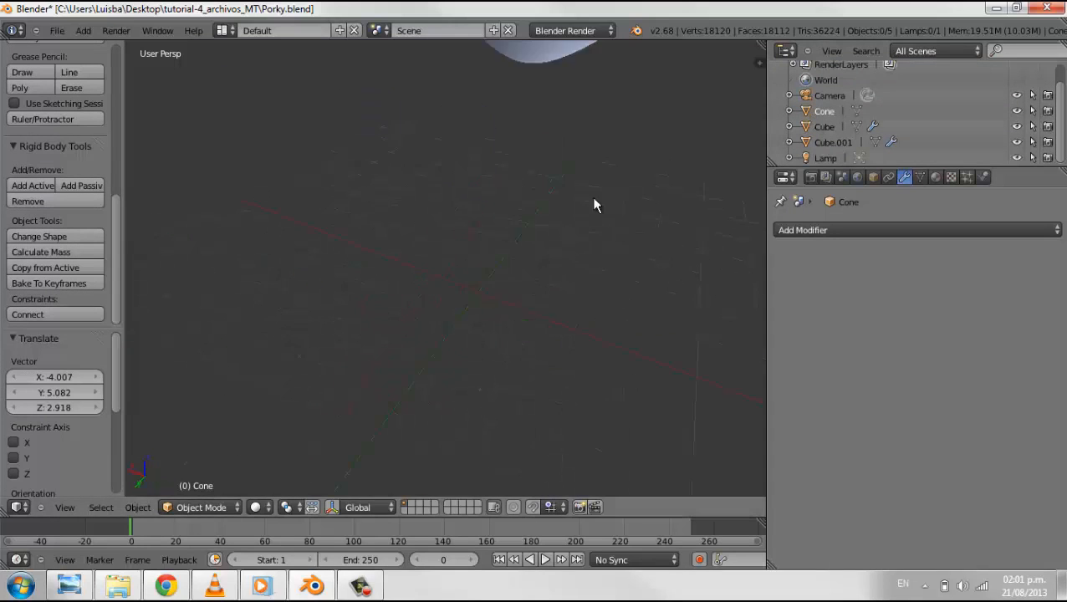
{"action": "middle_click_drag", "start_coordinate": [369, 199], "coordinate": [415, 250]}
{"action": "key", "text": "KP_Decimal"}
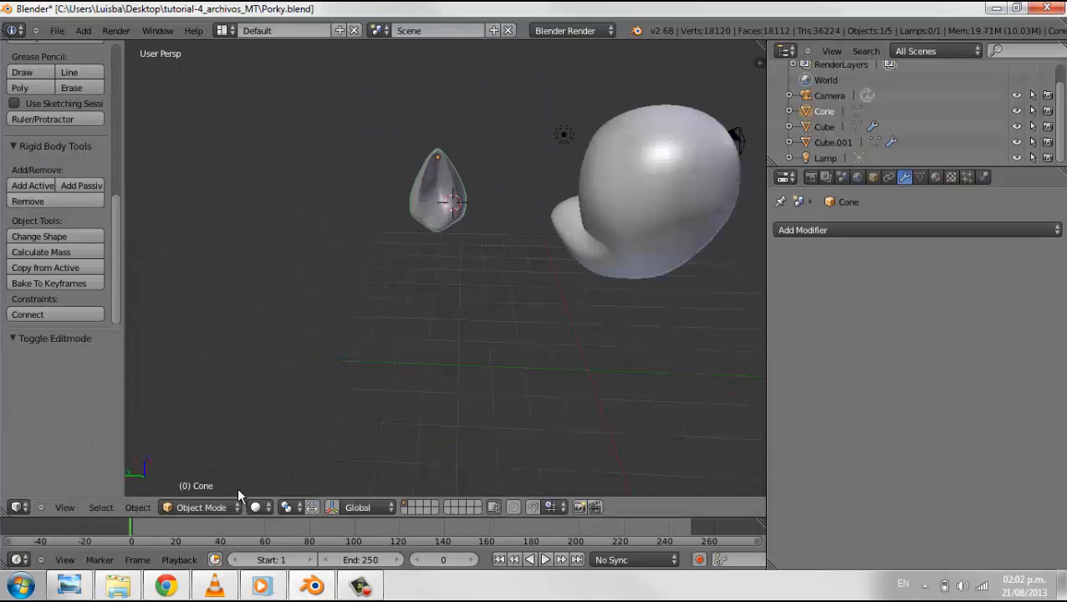
{"action": "key", "text": "Tab"}
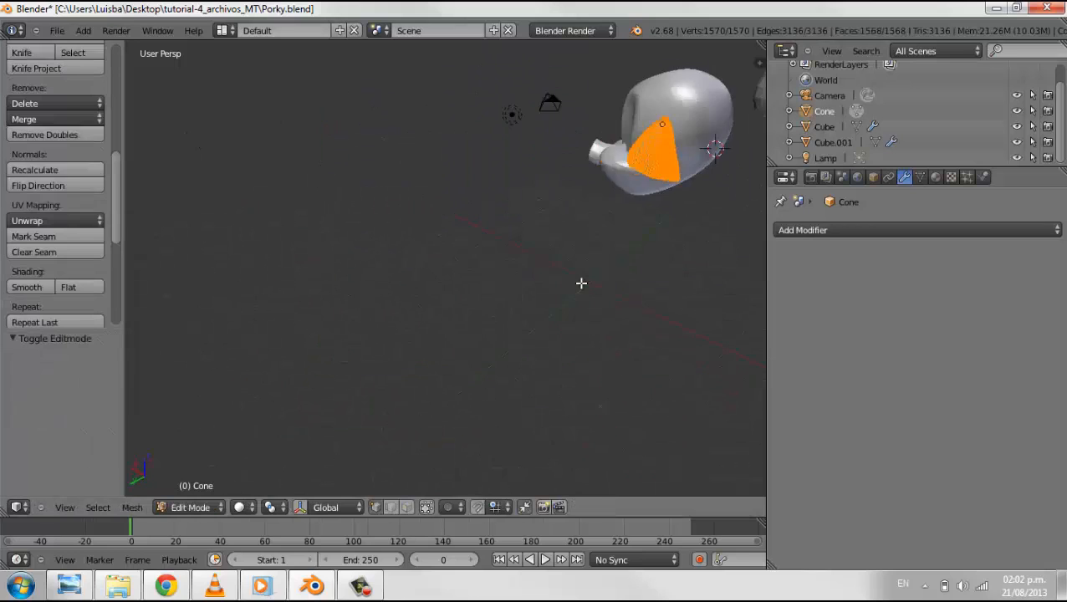
{"action": "left_click", "coordinate": [845, 229]}
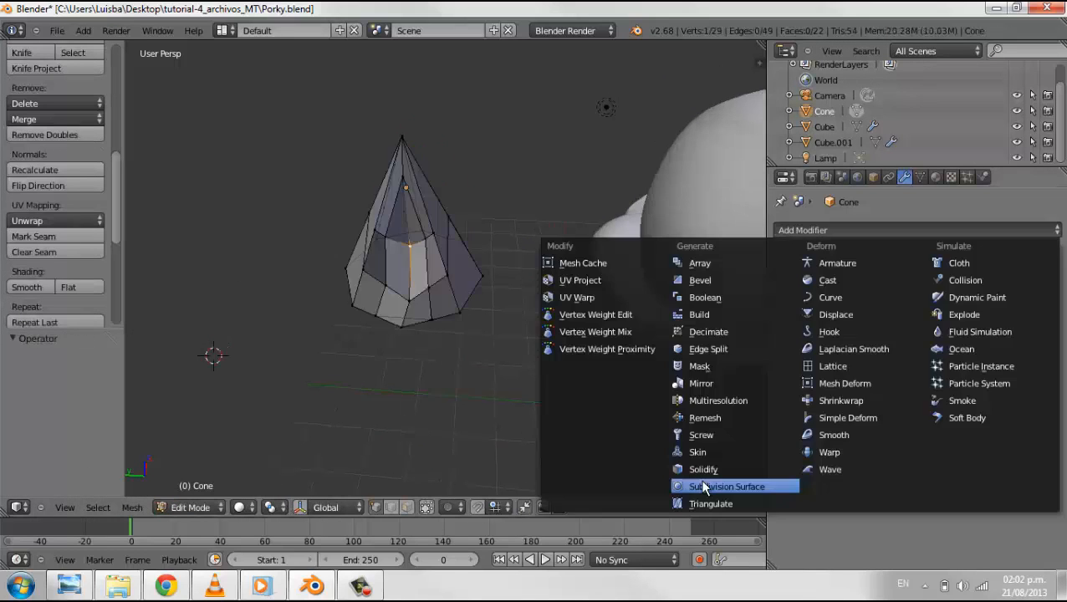
{"action": "left_click", "coordinate": [699, 487]}
Move the selected vertex in the cone's hollow, then scale the vertex selection by 1.116
{"action": "key", "text": "g"}
{"action": "left_click", "coordinate": [499, 237]}
{"action": "middle_click_drag", "start_coordinate": [499, 237], "coordinate": [460, 207]}
{"action": "scroll", "coordinate": [455, 235], "scroll_direction": "up", "scroll_amount": 5}
{"action": "scroll", "coordinate": [507, 197], "scroll_direction": "down", "scroll_amount": 5}
{"action": "scroll", "coordinate": [460, 208], "scroll_direction": "up", "scroll_amount": 4}
{"action": "right_click", "coordinate": [403, 112], "text": "shift"}
{"action": "key", "text": "s"}
{"action": "left_click", "coordinate": [472, 211]}
{"action": "scroll", "coordinate": [564, 199], "scroll_direction": "down", "scroll_amount": 6}
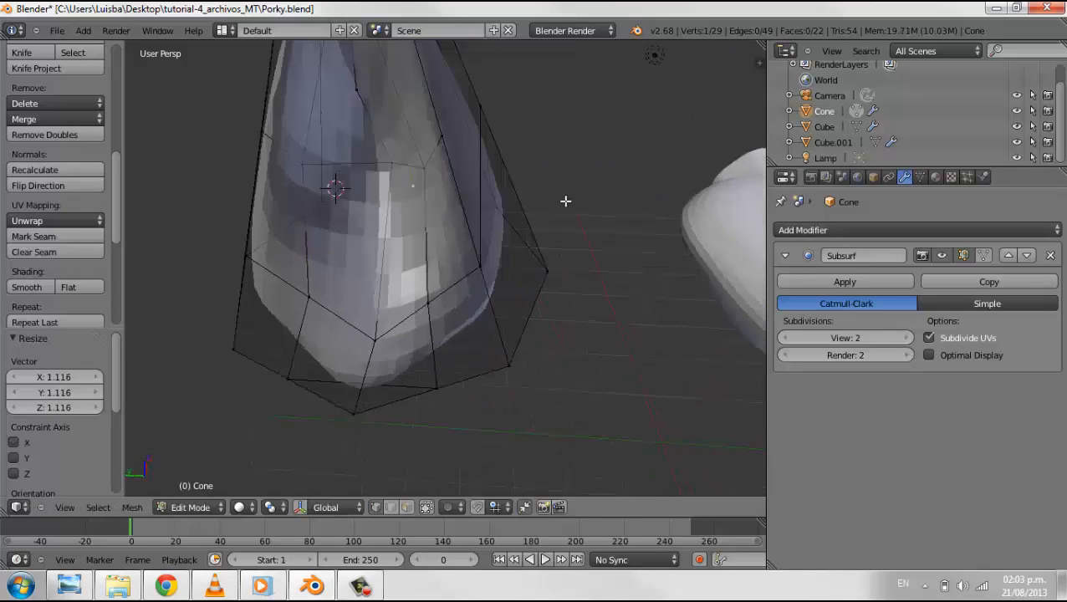
Raise the cone's viewport subdivision level to 3 and return to editing its mesh
{"action": "key", "text": "Tab"}
{"action": "key", "text": "ctrl+3"}
{"action": "key", "text": "Tab"}
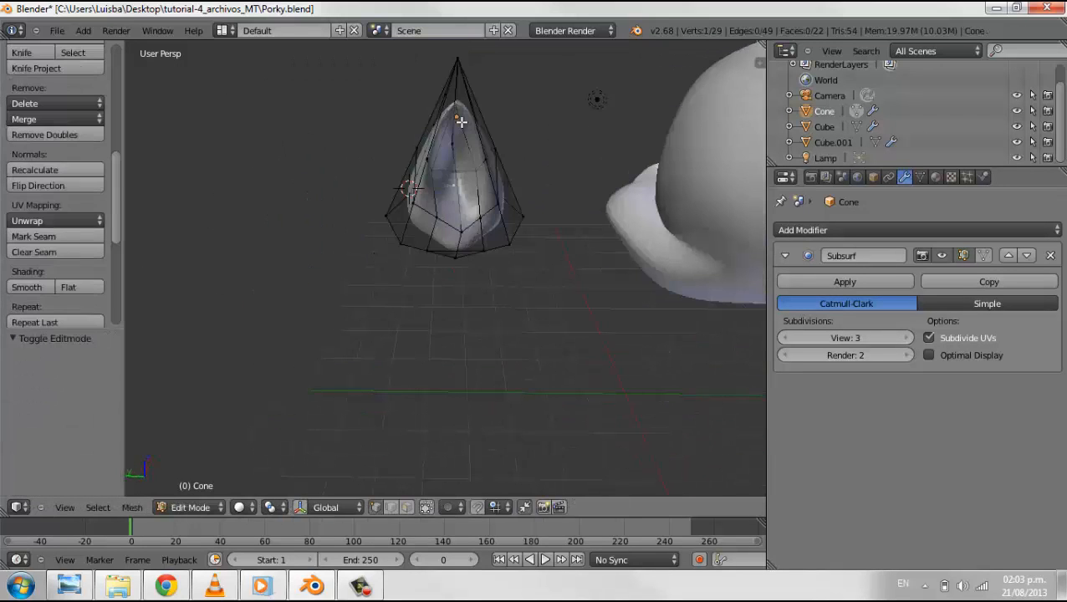
Select a vertex on the ear cone and move it along X and along Z
{"action": "middle_click_drag", "start_coordinate": [462, 119], "coordinate": [505, 159]}
{"action": "right_click", "coordinate": [533, 168]}
{"action": "key", "text": "g"}
{"action": "key", "text": "x"}
{"action": "left_click", "coordinate": [585, 159]}
{"action": "key", "text": "z"}
{"action": "key", "text": "z"}
{"action": "key", "text": "g"}
{"action": "key", "text": "z"}
{"action": "middle_click_drag", "start_coordinate": [576, 175], "coordinate": [426, 303]}
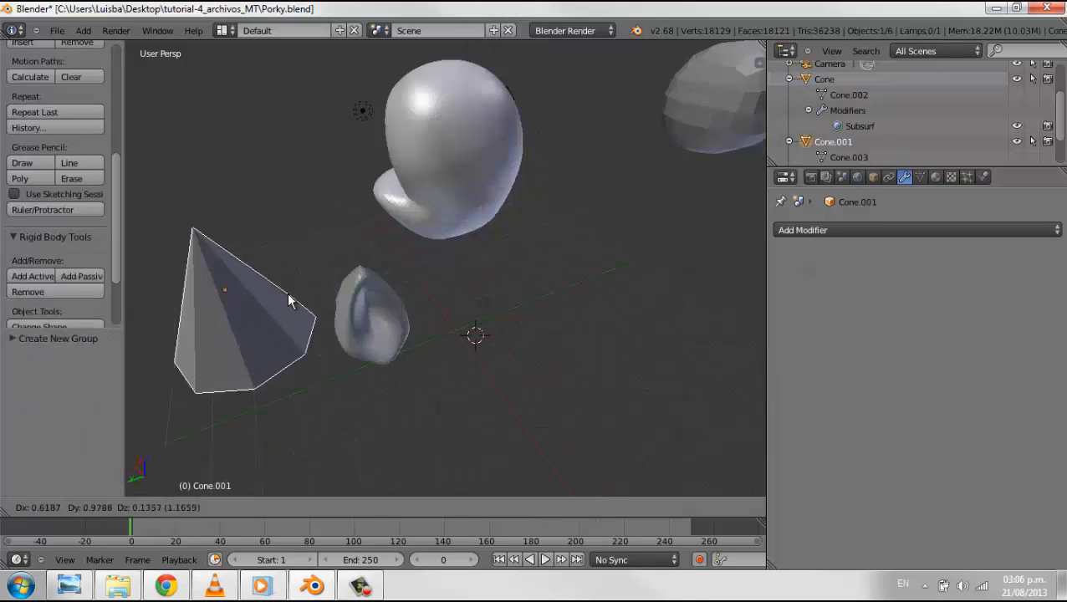
Move the finished ear up against the side of the head
{"action": "key", "text": "g"}
{"action": "left_click", "coordinate": [522, 213]}
{"action": "middle_click_drag", "start_coordinate": [523, 213], "coordinate": [517, 271]}
{"action": "key", "text": "g"}
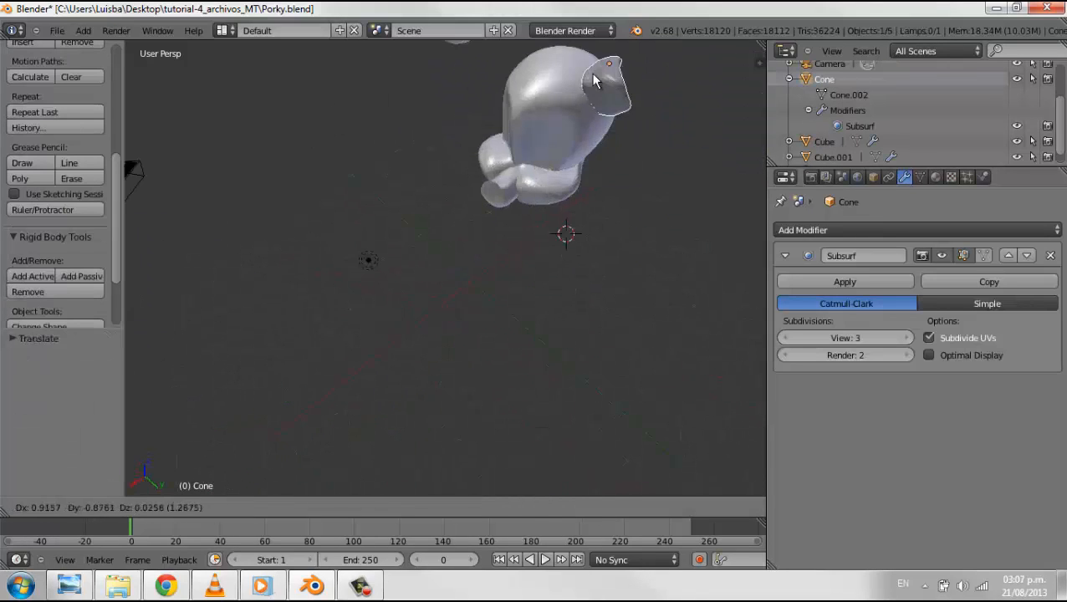
{"action": "left_click", "coordinate": [595, 79]}
{"action": "middle_click_drag", "start_coordinate": [595, 79], "coordinate": [485, 117]}
{"action": "key", "text": "g"}
{"action": "left_click", "coordinate": [469, 112]}
Scale the ear and rotate it about the global X axis
{"action": "middle_click_drag", "start_coordinate": [479, 227], "coordinate": [488, 327]}
{"action": "key", "text": "r"}
{"action": "key", "text": "s"}
{"action": "left_click", "coordinate": [613, 92]}
{"action": "key", "text": "r"}
{"action": "key", "text": "x"}
{"action": "left_click", "coordinate": [560, 365]}
Move and rotate the ear until it sits on the upper side of the head
{"action": "middle_click_drag", "start_coordinate": [560, 364], "coordinate": [473, 244]}
{"action": "key", "text": "g"}
{"action": "left_click", "coordinate": [369, 140]}
{"action": "left_click", "coordinate": [512, 122]}
{"action": "middle_click_drag", "start_coordinate": [513, 122], "coordinate": [585, 179]}
{"action": "key", "text": "r"}
{"action": "left_click", "coordinate": [474, 119]}
{"action": "key", "text": "g"}
{"action": "left_click", "coordinate": [482, 124]}
{"action": "middle_click_drag", "start_coordinate": [483, 124], "coordinate": [385, 148]}
Duplicate the ear and place the copy on the opposite side of the head
{"action": "key", "text": "shift+d"}
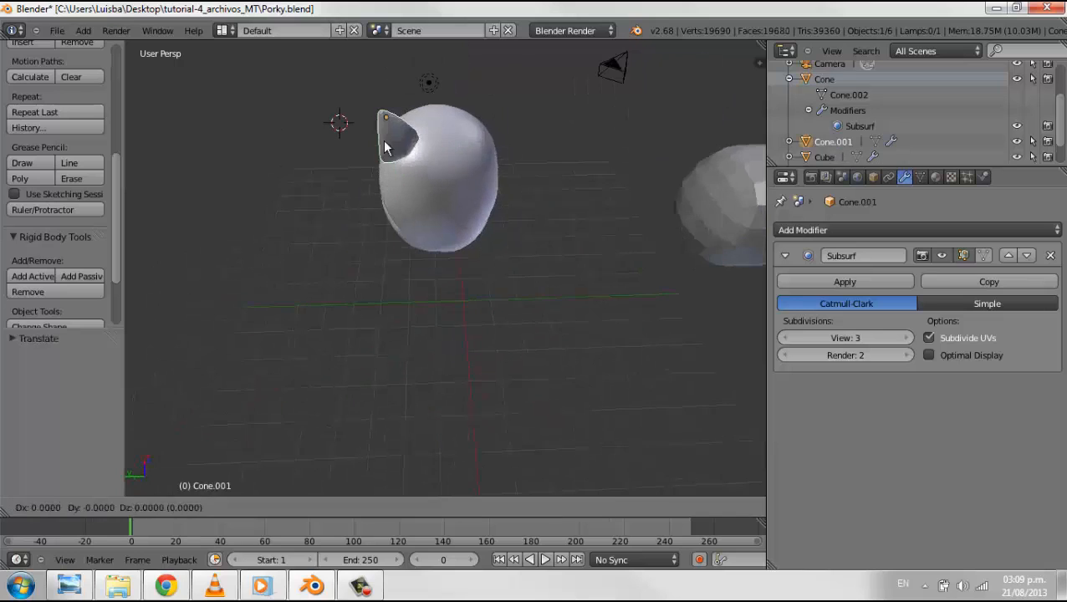
{"action": "left_click", "coordinate": [477, 132]}
{"action": "middle_click_drag", "start_coordinate": [477, 132], "coordinate": [301, 133]}
Rotate the duplicated ear freely and about the global Y axis, and move it against the head
{"action": "key", "text": "r"}
{"action": "left_click", "coordinate": [411, 135]}
{"action": "key", "text": "r"}
{"action": "key", "text": "y"}
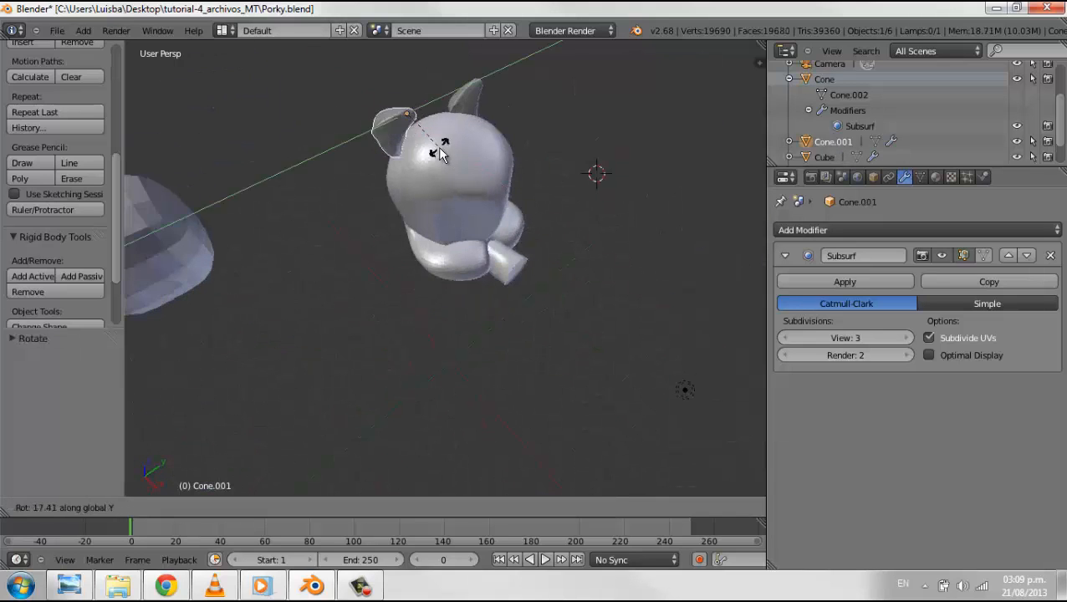
{"action": "left_click", "coordinate": [438, 152]}
{"action": "middle_click_drag", "start_coordinate": [438, 152], "coordinate": [508, 206]}
{"action": "key", "text": "g"}
{"action": "left_click", "coordinate": [396, 126]}
Select the original ear and rotate it to match the slope of the head
{"action": "right_click", "coordinate": [491, 100]}
{"action": "middle_click_drag", "start_coordinate": [491, 101], "coordinate": [464, 216]}
{"action": "key", "text": "r"}
{"action": "left_click", "coordinate": [431, 138]}
{"action": "left_click", "coordinate": [381, 245]}
{"action": "middle_click_drag", "start_coordinate": [380, 244], "coordinate": [461, 189]}
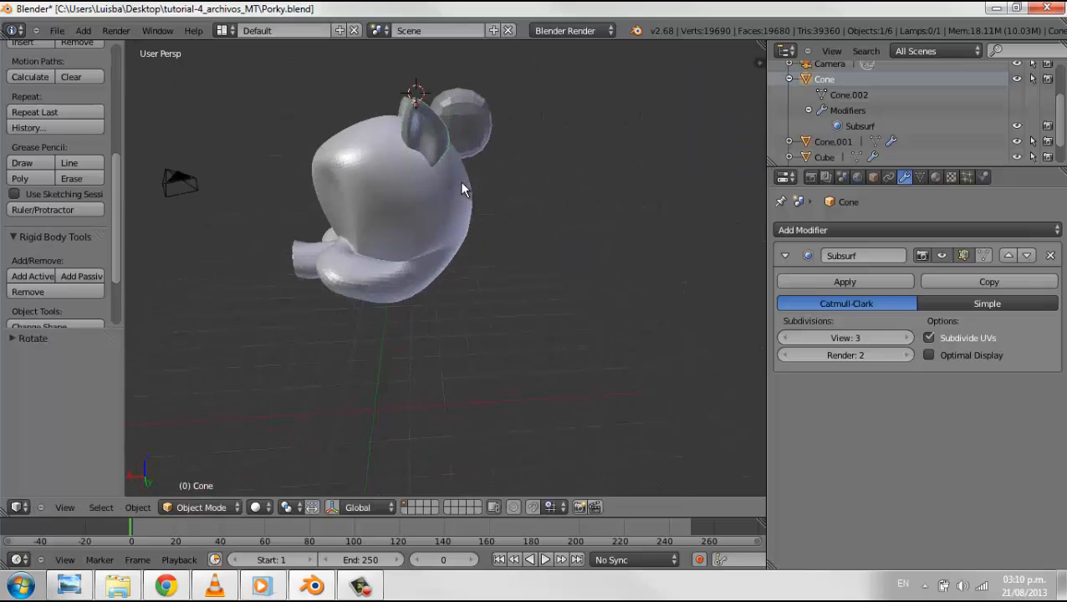
Shift the original ear on the head and rotate it again
{"action": "left_click", "coordinate": [419, 123]}
{"action": "key", "text": "g"}
{"action": "left_click", "coordinate": [416, 134]}
{"action": "middle_click_drag", "start_coordinate": [417, 133], "coordinate": [405, 203]}
{"action": "key", "text": "r"}
{"action": "left_click", "coordinate": [378, 104]}
Rotate the original ear about the global X axis
{"action": "middle_click_drag", "start_coordinate": [379, 103], "coordinate": [337, 178]}
{"action": "key", "text": "r"}
{"action": "key", "text": "z"}
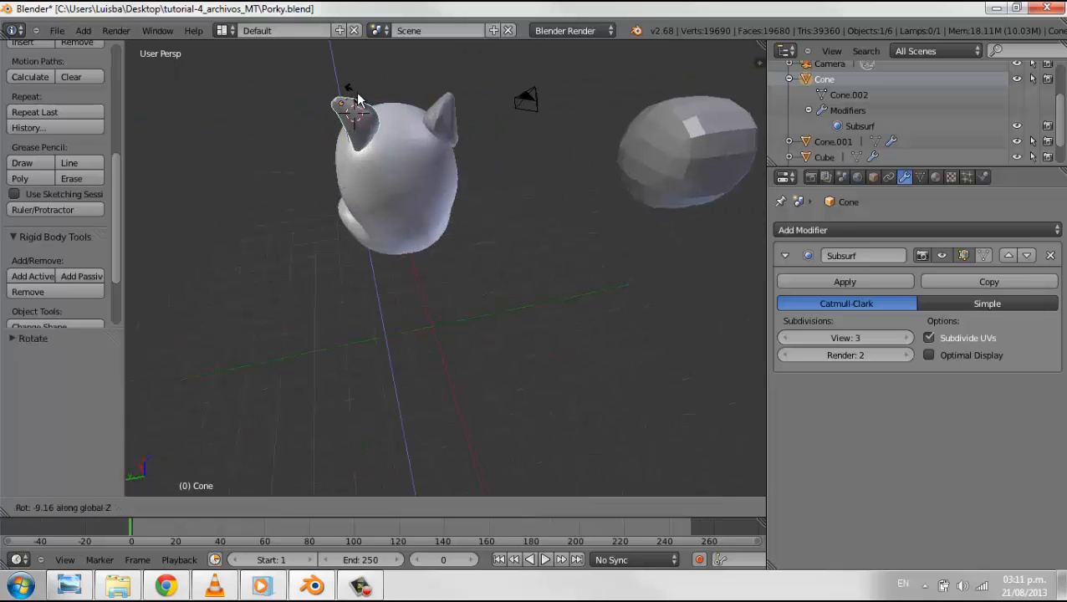
{"action": "key", "text": "x"}
{"action": "left_click", "coordinate": [399, 96]}
{"action": "middle_click_drag", "start_coordinate": [400, 96], "coordinate": [536, 157]}
Move the original ear to adjust how it sits on the head
{"action": "key", "text": "g"}
{"action": "left_click", "coordinate": [351, 167]}
{"action": "key", "text": "g"}
{"action": "left_click", "coordinate": [520, 160]}
Select the duplicated ear, rotate it and move it on its side of the head
{"action": "right_click", "coordinate": [443, 142]}
{"action": "key", "text": "r"}
{"action": "left_click", "coordinate": [470, 150]}
{"action": "key", "text": "g"}
{"action": "left_click", "coordinate": [536, 173]}
Select the original ear, move it along Z and rotate it
{"action": "right_click", "coordinate": [362, 140]}
{"action": "key", "text": "g"}
{"action": "key", "text": "z"}
{"action": "left_click", "coordinate": [349, 151]}
{"action": "key", "text": "r"}
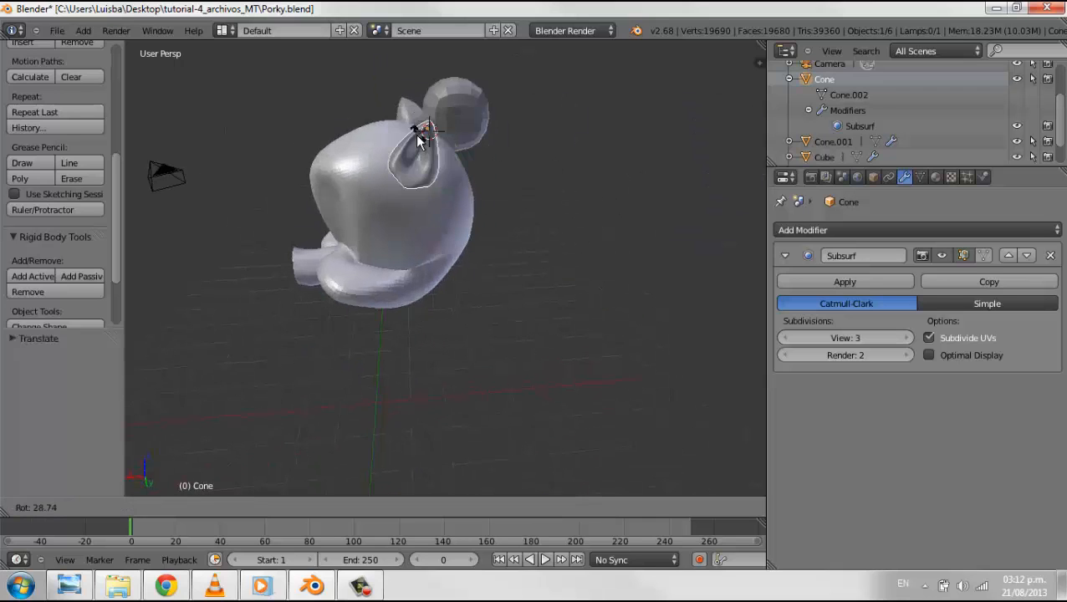
{"action": "left_click", "coordinate": [426, 138]}
{"action": "middle_click_drag", "start_coordinate": [426, 138], "coordinate": [500, 288]}
Reposition the original ear on the head and adjust its rotation once more
{"action": "key", "text": "g"}
{"action": "left_click", "coordinate": [548, 192]}
{"action": "key", "text": "r"}
{"action": "left_click", "coordinate": [349, 140]}
Select the head and move it toward the ear
{"action": "middle_click_drag", "start_coordinate": [349, 140], "coordinate": [451, 185]}
{"action": "right_click", "coordinate": [448, 181]}
{"action": "key", "text": "g"}
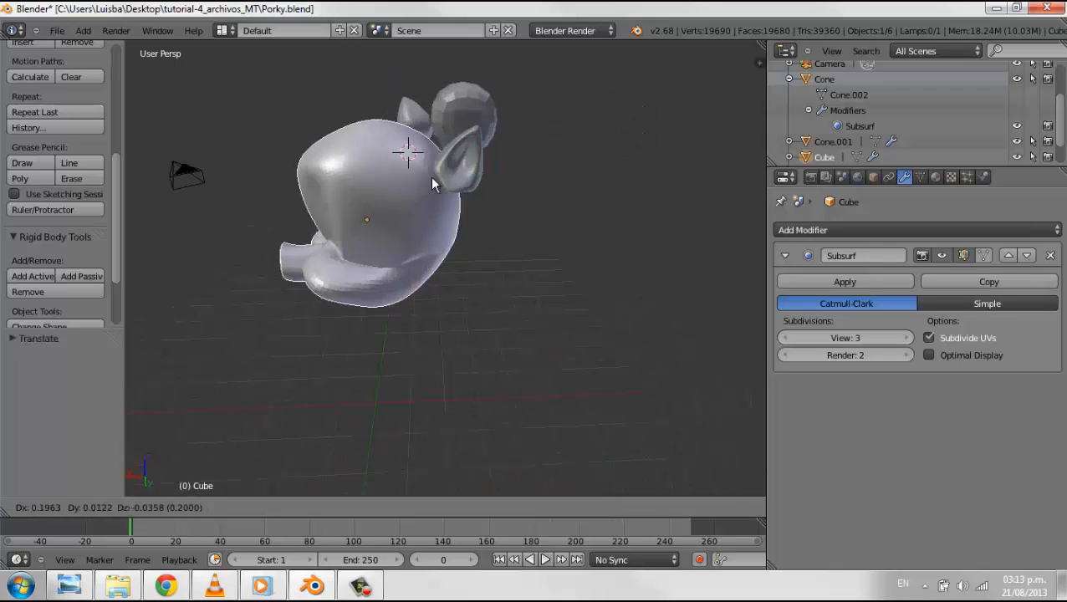
{"action": "left_click", "coordinate": [425, 159]}
Scale the original ear down and move it against the head
{"action": "key", "text": "s"}
{"action": "left_click", "coordinate": [429, 148]}
{"action": "middle_click_drag", "start_coordinate": [429, 147], "coordinate": [443, 222]}
{"action": "key", "text": "g"}
{"action": "left_click", "coordinate": [692, 231]}
Delete the larger duplicated ear on the far side of the head
{"action": "right_click", "coordinate": [428, 93]}
{"action": "key", "text": "Delete"}
{"action": "left_click", "coordinate": [428, 93]}
{"action": "middle_click_drag", "start_coordinate": [428, 94], "coordinate": [661, 260]}
Duplicate the scaled-down ear and place the copy on the other side of the head
{"action": "right_click", "coordinate": [422, 151]}
{"action": "left_click", "coordinate": [421, 150]}
{"action": "left_click", "coordinate": [579, 204]}
{"action": "middle_click_drag", "start_coordinate": [524, 186], "coordinate": [376, 126]}
{"action": "right_click", "coordinate": [376, 126]}
{"action": "key", "text": "shift+d"}
{"action": "left_click", "coordinate": [458, 125]}
Select the original ear and adjust its scale
{"action": "middle_click_drag", "start_coordinate": [457, 126], "coordinate": [535, 207]}
{"action": "right_click", "coordinate": [413, 161]}
{"action": "key", "text": "s"}
{"action": "left_click", "coordinate": [416, 154]}
{"action": "middle_click_drag", "start_coordinate": [535, 206], "coordinate": [502, 217]}
Cancel the ear's rotation and delete the new ear copy
{"action": "key", "text": "r"}
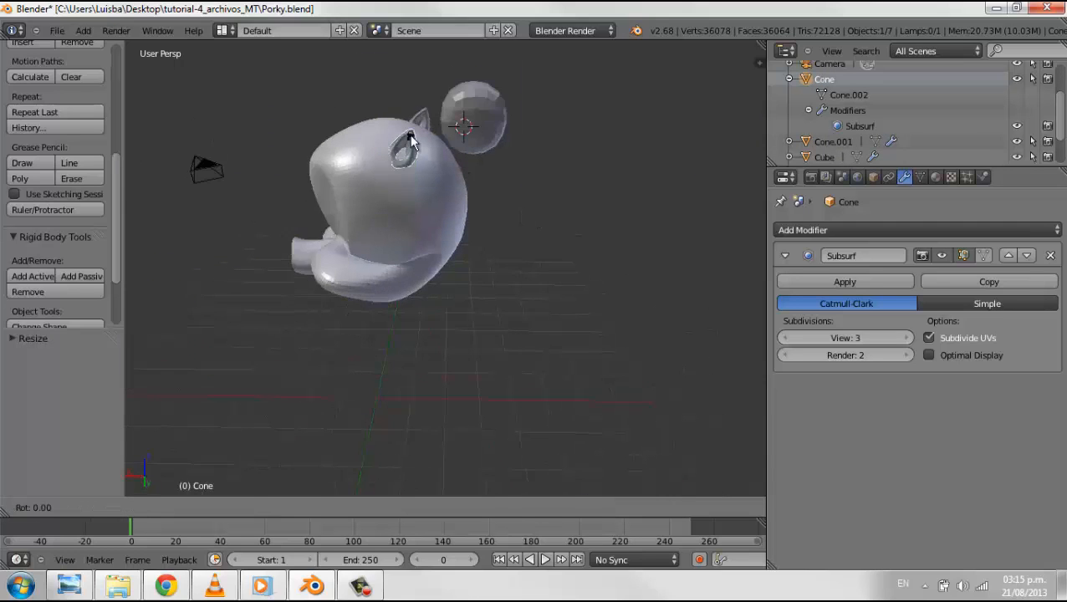
{"action": "right_click", "coordinate": [411, 138]}
{"action": "key", "text": "x"}
{"action": "key", "text": "Return"}
Select the remaining ear and tilt it slightly about the global X axis
{"action": "middle_click_drag", "start_coordinate": [522, 407], "coordinate": [216, 367]}
{"action": "right_click", "coordinate": [370, 120]}
{"action": "key", "text": "r"}
{"action": "key", "text": "x"}
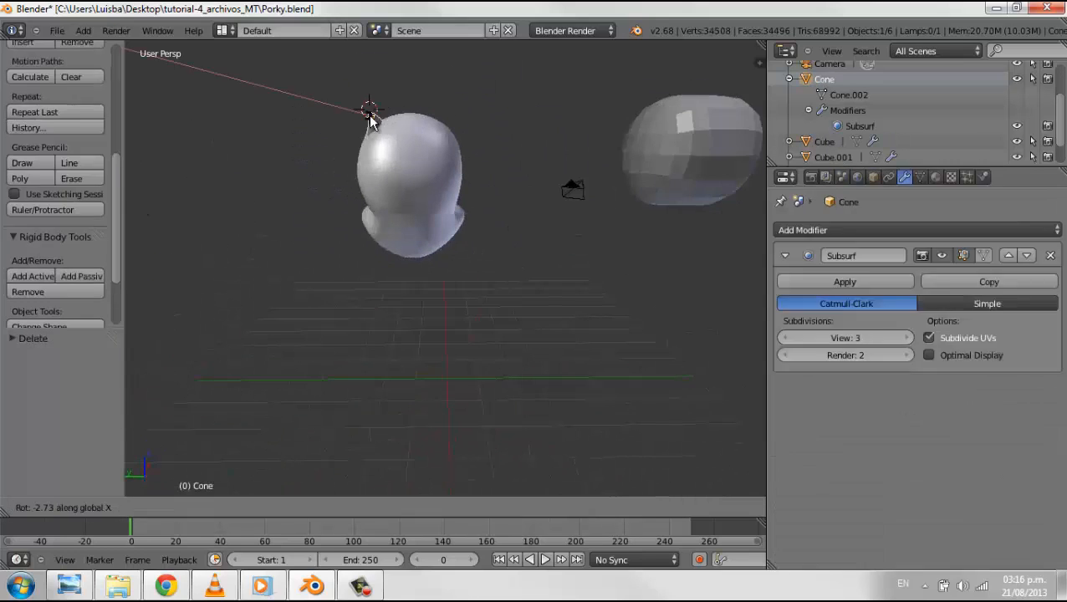
{"action": "left_click", "coordinate": [370, 119]}
{"action": "middle_click_drag", "start_coordinate": [371, 120], "coordinate": [615, 269]}
Duplicate the remaining ear and move the copy along Y to the opposite side of the head
{"action": "key", "text": "Tab"}
{"action": "key", "text": "Tab"}
{"action": "key", "text": "shift+d"}
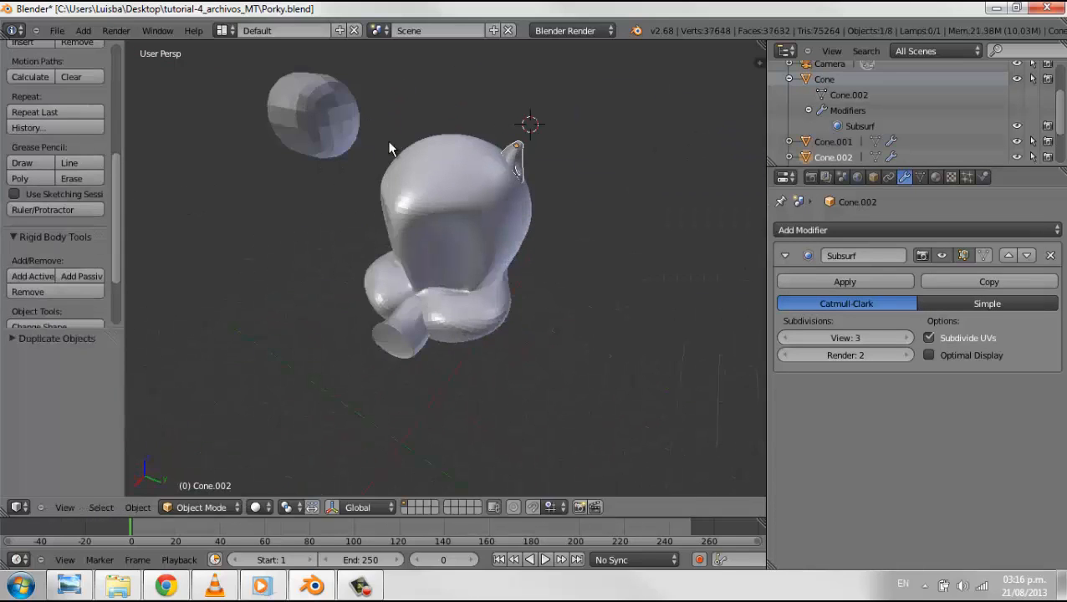
{"action": "key", "text": "y"}
{"action": "left_click", "coordinate": [301, 119]}
{"action": "middle_click_drag", "start_coordinate": [302, 119], "coordinate": [417, 164]}
Set the copied ear's X rotation to 90 and Z rotation to 99 degrees, then select the ear on the other side
{"action": "key", "text": "n"}
{"action": "scroll", "coordinate": [709, 164], "scroll_direction": "up", "scroll_amount": 4}
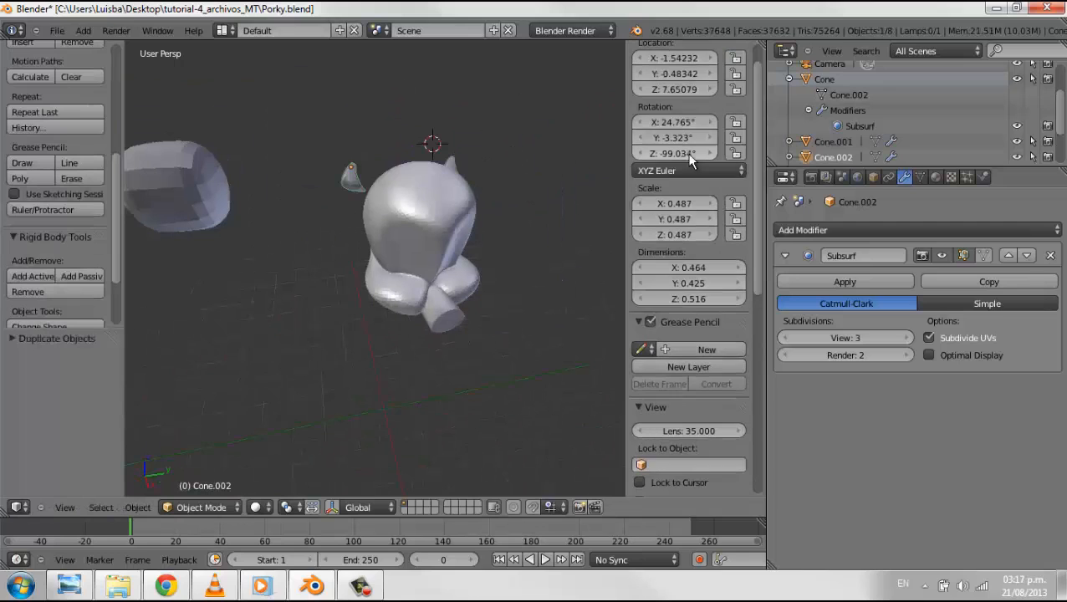
{"action": "left_click", "coordinate": [681, 138]}
{"action": "type", "text": "90"}
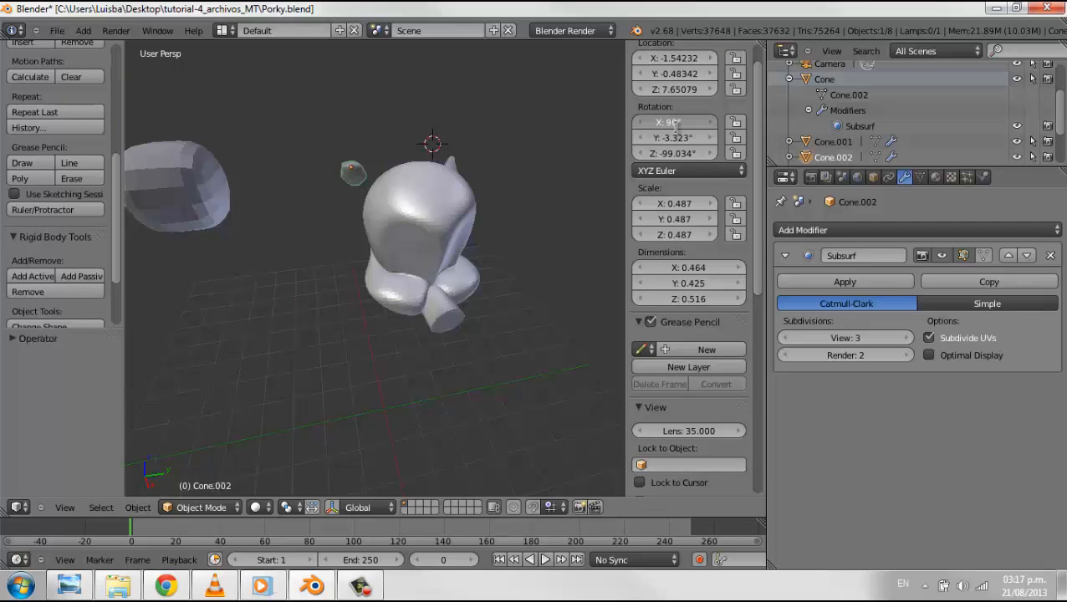
{"action": "left_click", "coordinate": [679, 153]}
{"action": "type", "text": "99"}
{"action": "key", "text": "Return"}
{"action": "middle_click_drag", "start_coordinate": [468, 276], "coordinate": [405, 251]}
{"action": "right_click", "coordinate": [405, 173]}
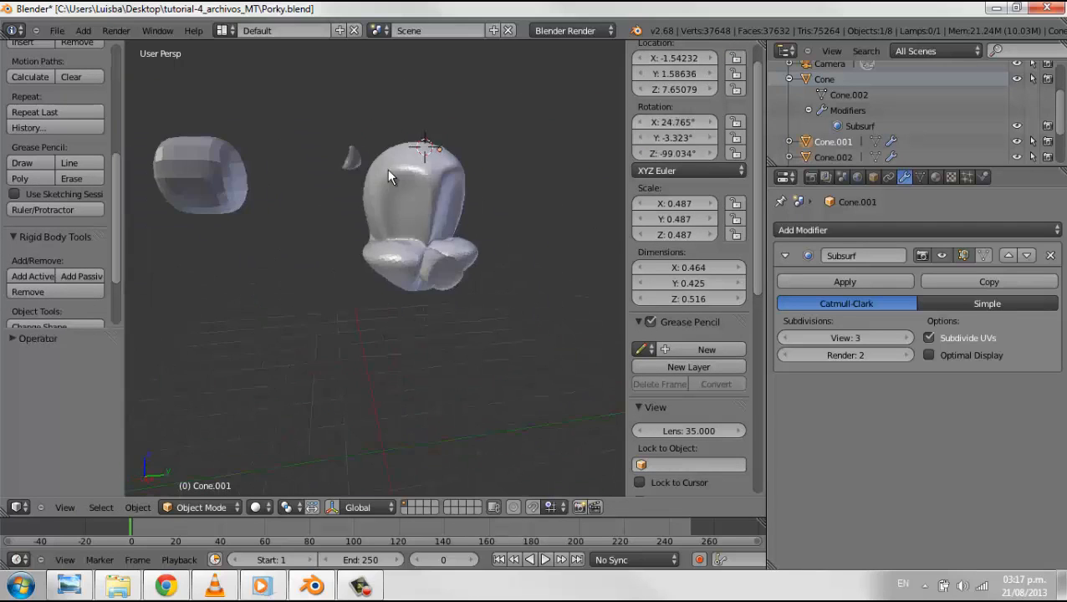
Select the copied ear and set its Y rotation to 3 and its X rotation to -24 degrees
{"action": "right_click", "coordinate": [355, 162]}
{"action": "middle_click_drag", "start_coordinate": [355, 162], "coordinate": [243, 261]}
{"action": "right_click", "coordinate": [439, 180]}
{"action": "right_click", "coordinate": [352, 169]}
{"action": "left_click", "coordinate": [682, 138]}
{"action": "type", "text": "3"}
{"action": "key", "text": "Return"}
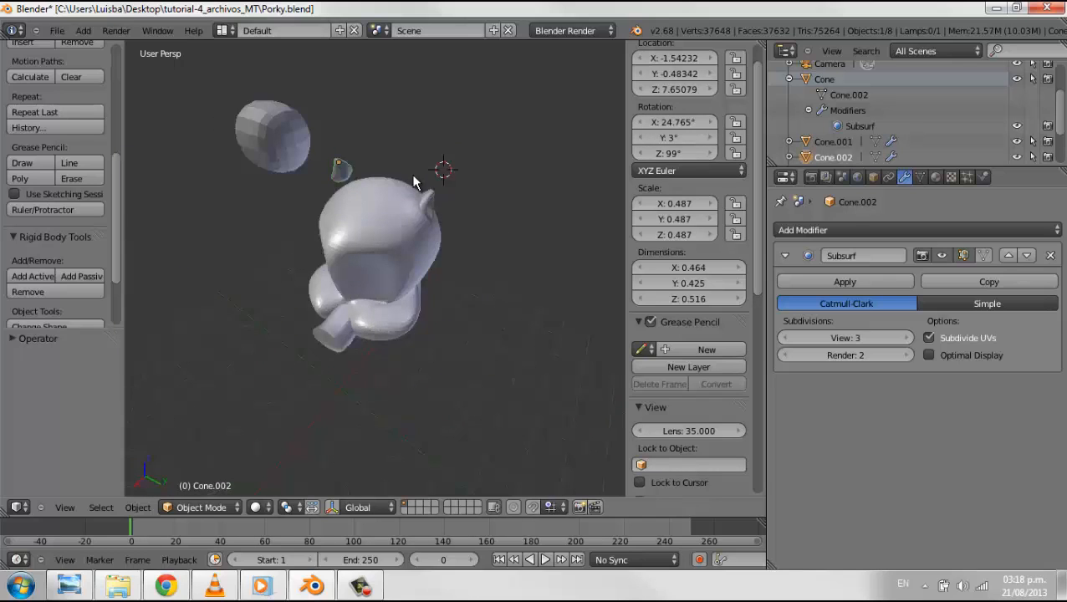
{"action": "left_click", "coordinate": [678, 123]}
{"action": "type", "text": "-24"}
{"action": "key", "text": "Return"}
Move the copied ear about 0.5 along the global Y axis onto the side of the head
{"action": "middle_click_drag", "start_coordinate": [502, 326], "coordinate": [455, 304]}
{"action": "key", "text": "y"}
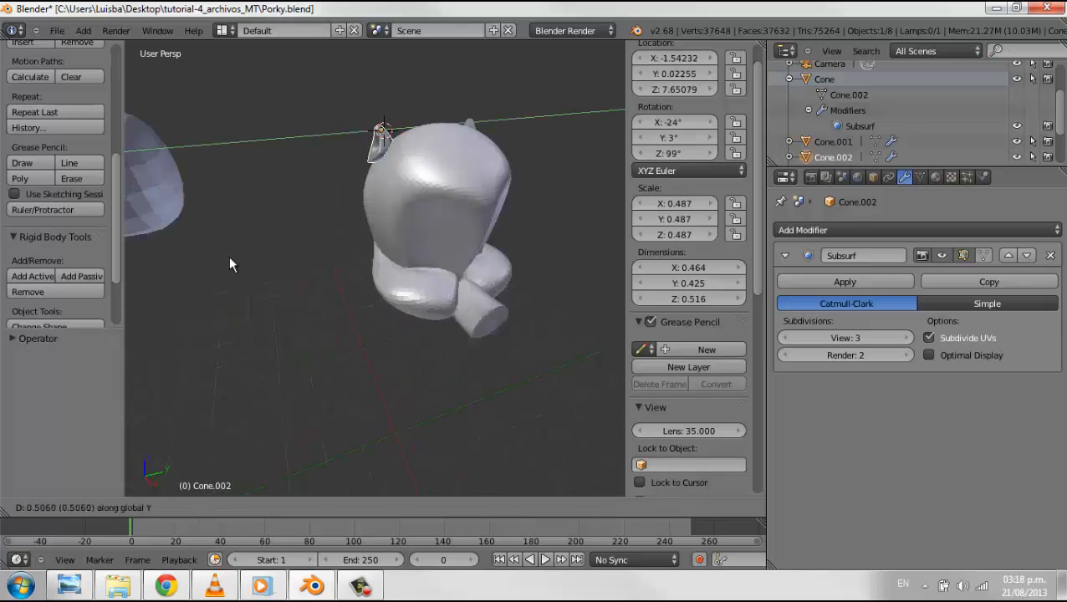
{"action": "left_click", "coordinate": [228, 256]}
{"action": "middle_click_drag", "start_coordinate": [228, 256], "coordinate": [70, 173]}
Try to join the two ears into one object and check the ear mesh in Edit Mode
{"action": "right_click", "coordinate": [373, 220], "text": "shift"}
{"action": "right_click", "coordinate": [333, 219], "text": "shift"}
{"action": "key", "text": "ctrl+j"}
{"action": "key", "text": "Tab"}
{"action": "key", "text": "Tab"}
{"action": "right_click", "coordinate": [424, 181]}
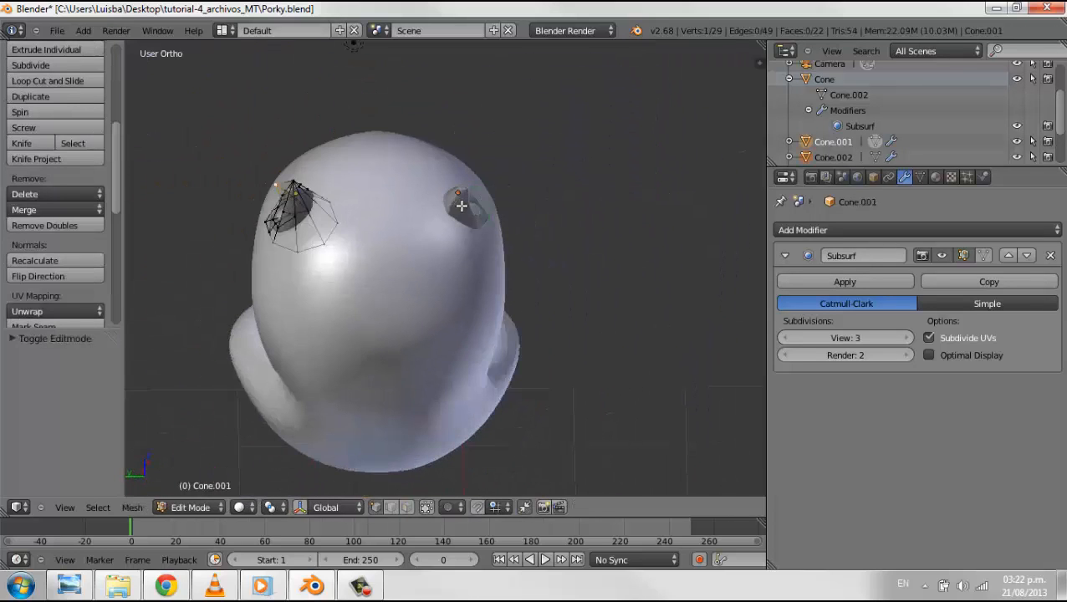
{"action": "middle_click_drag", "start_coordinate": [461, 204], "coordinate": [567, 241]}
{"action": "key", "text": "Tab"}
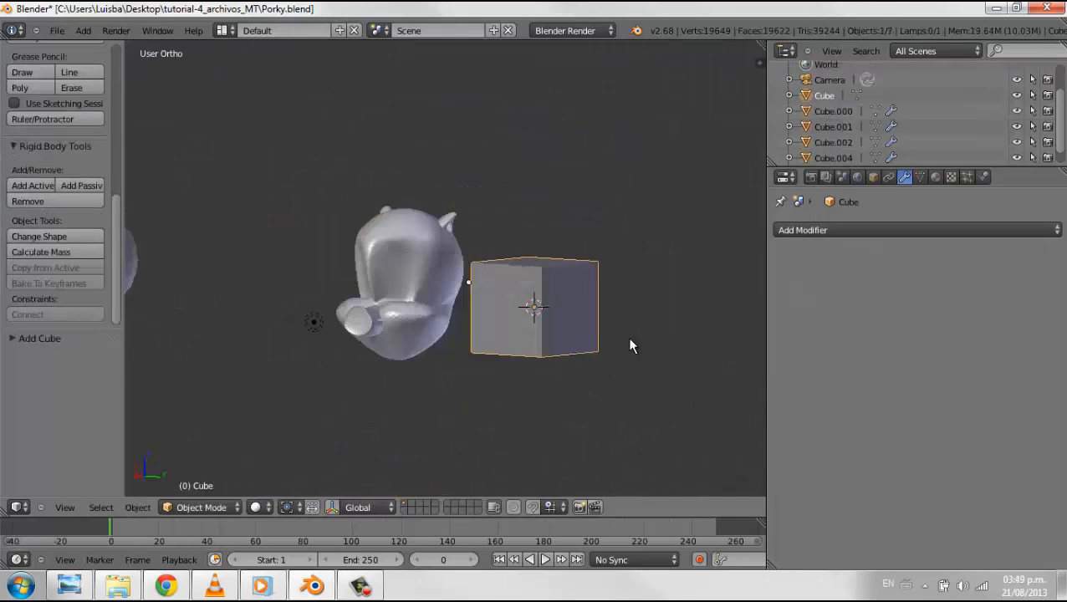
Move the new cube down below the head and scale it down, first by 0.7
{"action": "key", "text": "g"}
{"action": "left_click", "coordinate": [62, 369]}
{"action": "middle_click_drag", "start_coordinate": [395, 449], "coordinate": [542, 427]}
{"action": "type", "text": "0.7"}
{"action": "key", "text": "Return"}
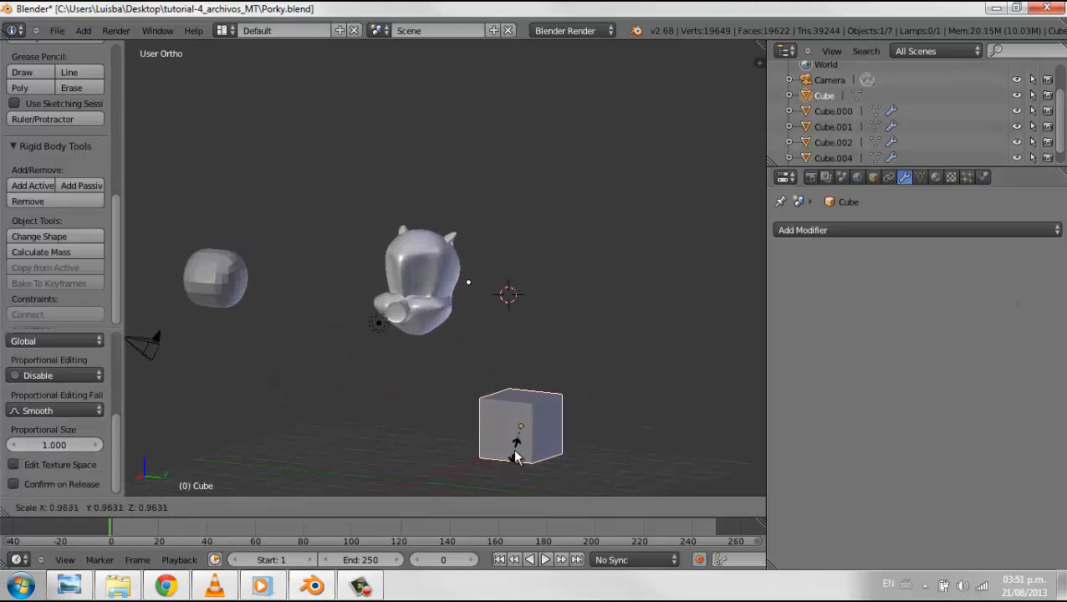
{"action": "left_click", "coordinate": [515, 456]}
Add a Subdivision Surface modifier to the cube and enter Edit Mode
{"action": "left_click", "coordinate": [834, 229]}
{"action": "left_click", "coordinate": [638, 484]}
{"action": "key", "text": "Tab"}
{"action": "scroll", "coordinate": [582, 265], "scroll_direction": "up", "scroll_amount": 3}
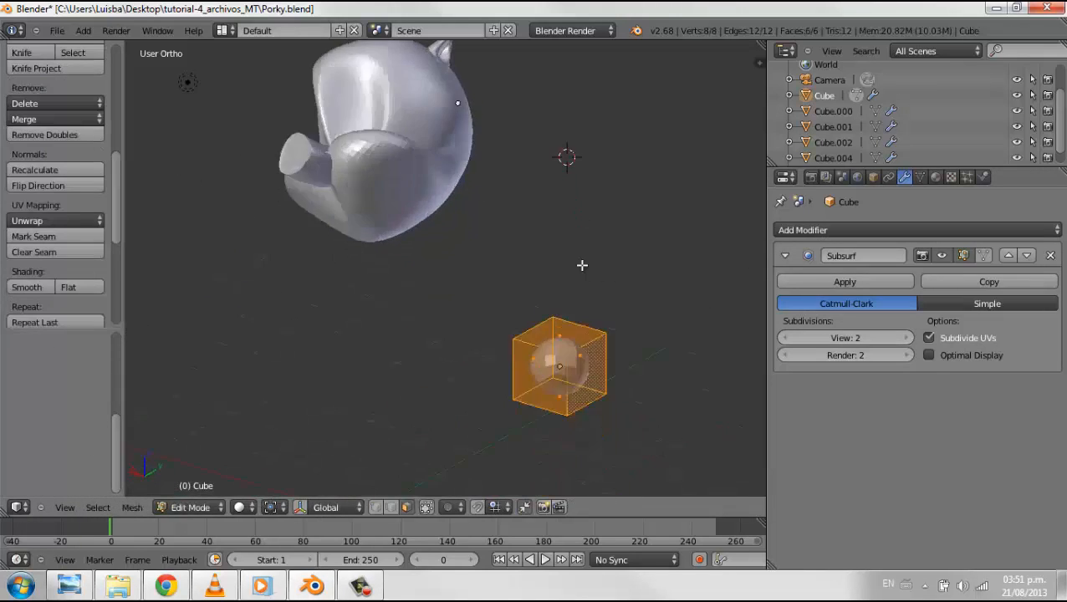
Try to apply the Subdivision Surface modifier to the cube, then undo the last change
{"action": "middle_click_drag", "start_coordinate": [582, 265], "coordinate": [635, 401]}
{"action": "right_click", "coordinate": [570, 376]}
{"action": "left_click", "coordinate": [564, 348]}
{"action": "middle_click_drag", "start_coordinate": [577, 351], "coordinate": [659, 329]}
{"action": "left_click", "coordinate": [824, 282]}
{"action": "key", "text": "Tab"}
{"action": "left_click", "coordinate": [823, 282]}
{"action": "key", "text": "Tab"}
{"action": "left_click", "coordinate": [628, 381]}
{"action": "key", "text": "ctrl+z"}
Add the Subdivision Surface modifier to the cube again and raise its view subdivisions
{"action": "left_click", "coordinate": [833, 229]}
{"action": "left_click", "coordinate": [637, 484]}
{"action": "left_click", "coordinate": [906, 337]}
{"action": "key", "text": "Tab"}
{"action": "middle_click_drag", "start_coordinate": [588, 377], "coordinate": [501, 390]}
Move the eye shape up to the face and position it in the eye socket from several angles
{"action": "key", "text": "g"}
{"action": "left_click", "coordinate": [415, 182]}
{"action": "key", "text": "g"}
{"action": "mouse_move", "coordinate": [416, 183]}
{"action": "middle_mouse_down"}
{"action": "mouse_move", "coordinate": [343, 186]}
{"action": "mouse_move", "coordinate": [426, 179]}
{"action": "middle_mouse_up"}
{"action": "left_click", "coordinate": [341, 176]}
{"action": "key", "text": "g"}
{"action": "left_click", "coordinate": [474, 185]}
{"action": "middle_click_drag", "start_coordinate": [569, 194], "coordinate": [537, 198]}
Set the eye's view subdivisions to 3 and shift its top face sideways in Edit Mode
{"action": "left_click", "coordinate": [908, 339]}
{"action": "key", "text": "Tab"}
{"action": "left_click", "coordinate": [584, 241]}
{"action": "middle_click_drag", "start_coordinate": [583, 241], "coordinate": [575, 345]}
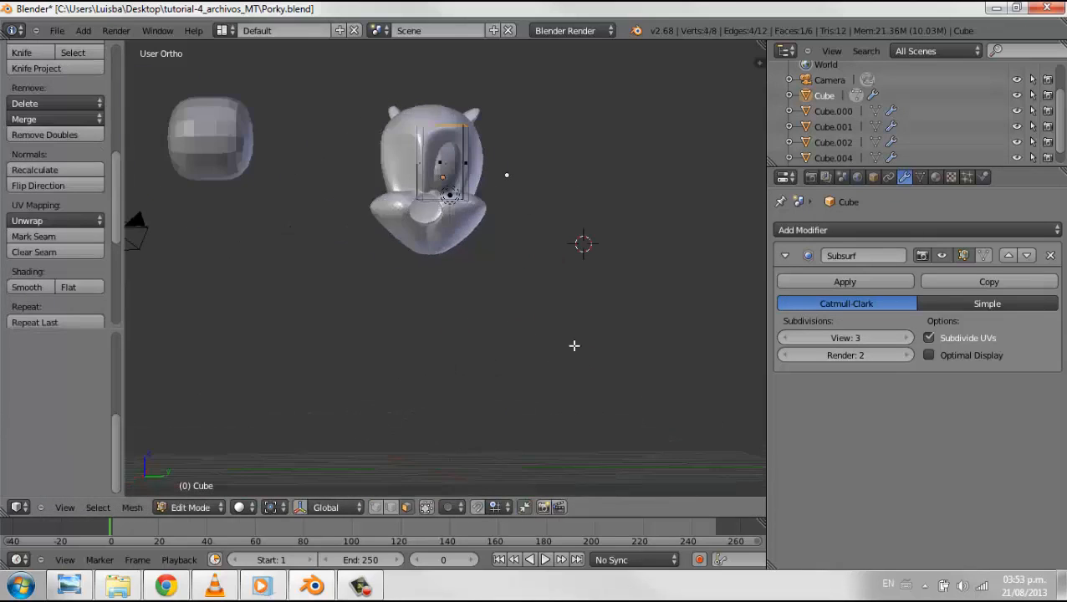
{"action": "middle_click_drag", "start_coordinate": [633, 269], "coordinate": [647, 279]}
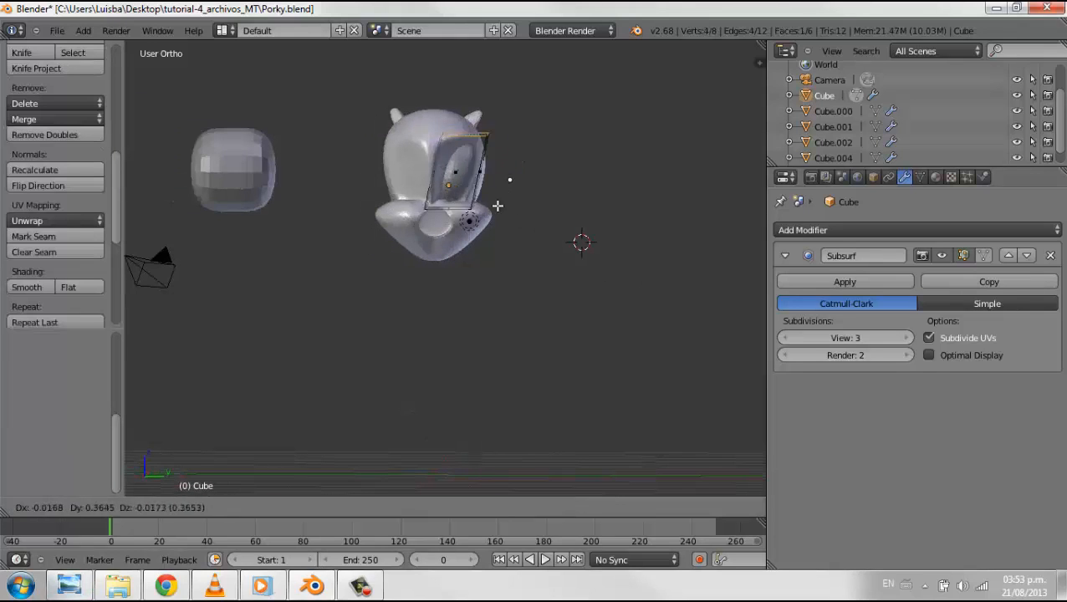
{"action": "left_click", "coordinate": [454, 189]}
Scale the eye's top face up by about 1.25, reposition it and return to Object Mode
{"action": "key", "text": "s"}
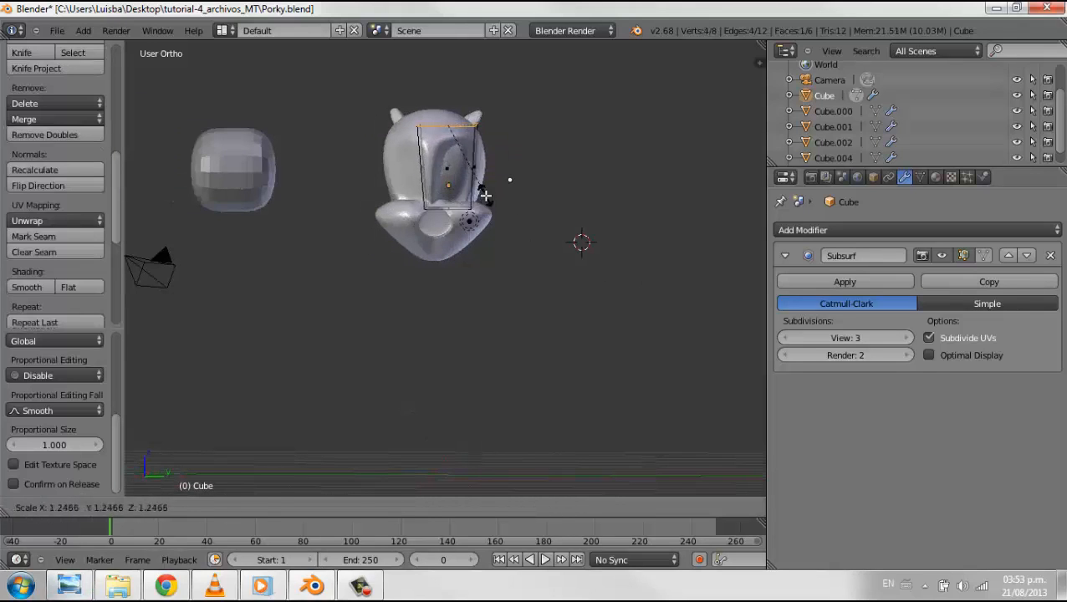
{"action": "left_click", "coordinate": [485, 195]}
{"action": "middle_click_drag", "start_coordinate": [485, 196], "coordinate": [532, 188]}
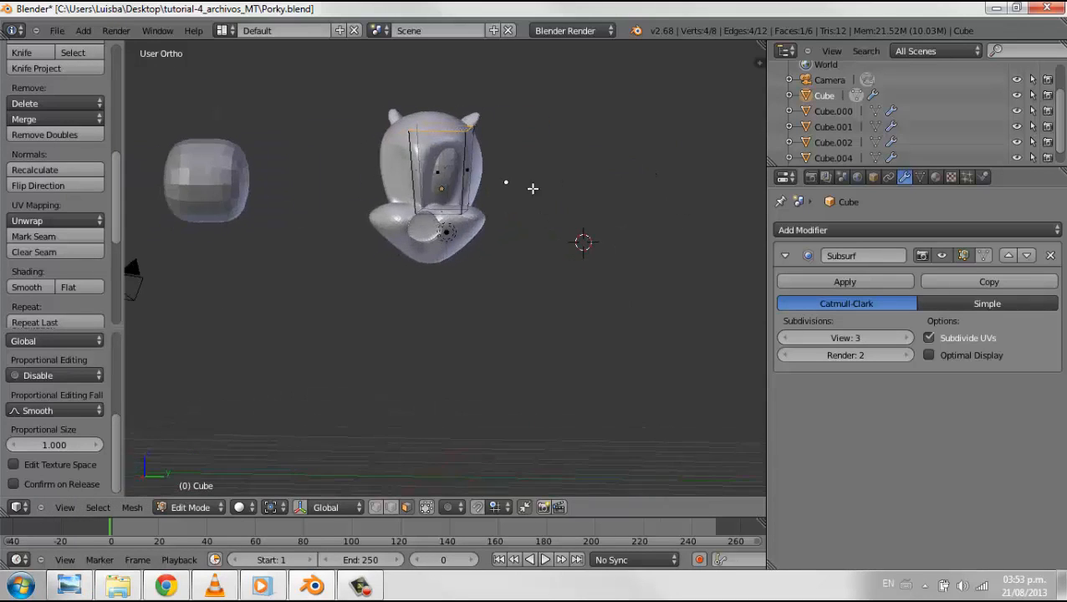
{"action": "left_click", "coordinate": [479, 176]}
{"action": "key", "text": "Tab"}
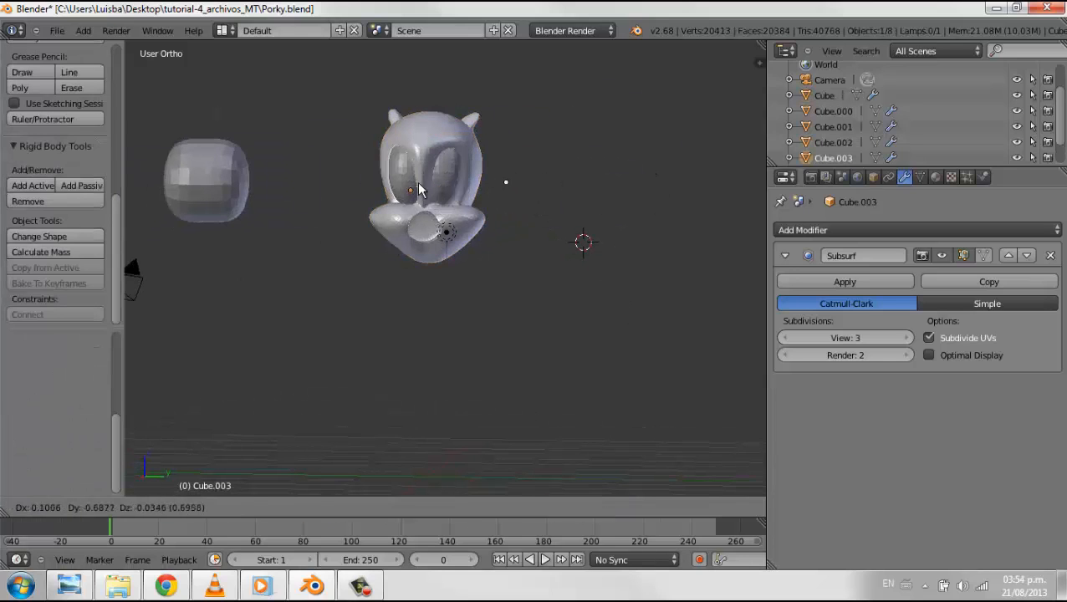
Place the duplicated eye in the opposite eye socket, about 0.7 away from the first one
{"action": "left_click", "coordinate": [418, 190]}
{"action": "middle_click_drag", "start_coordinate": [418, 189], "coordinate": [567, 185]}
{"action": "key", "text": "Tab"}
{"action": "left_click", "coordinate": [231, 572]}
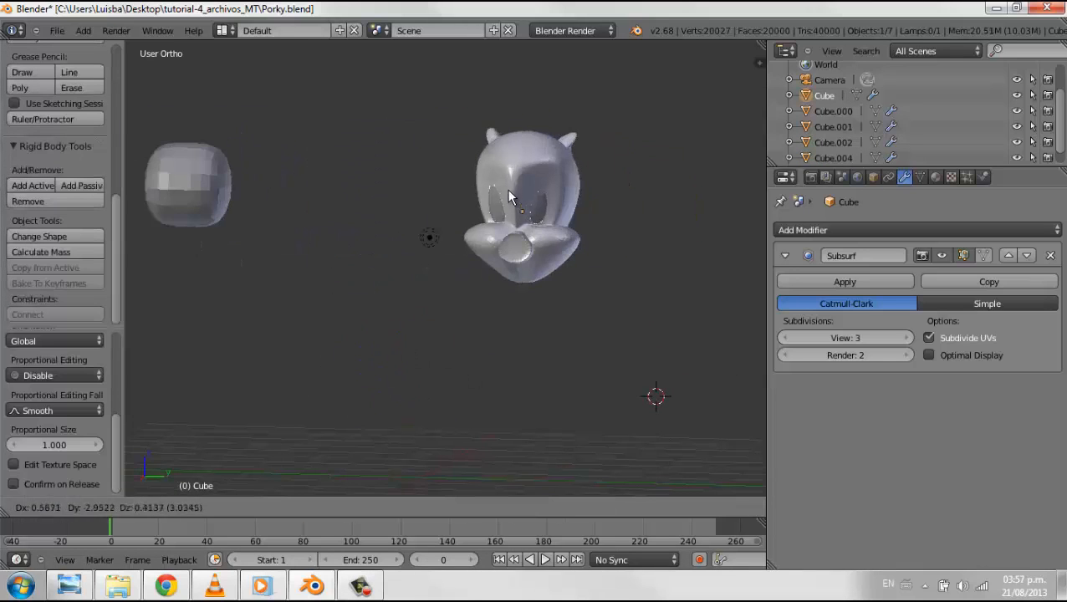
Move the oval eye from beside the head closer to the face
{"action": "left_click", "coordinate": [651, 261]}
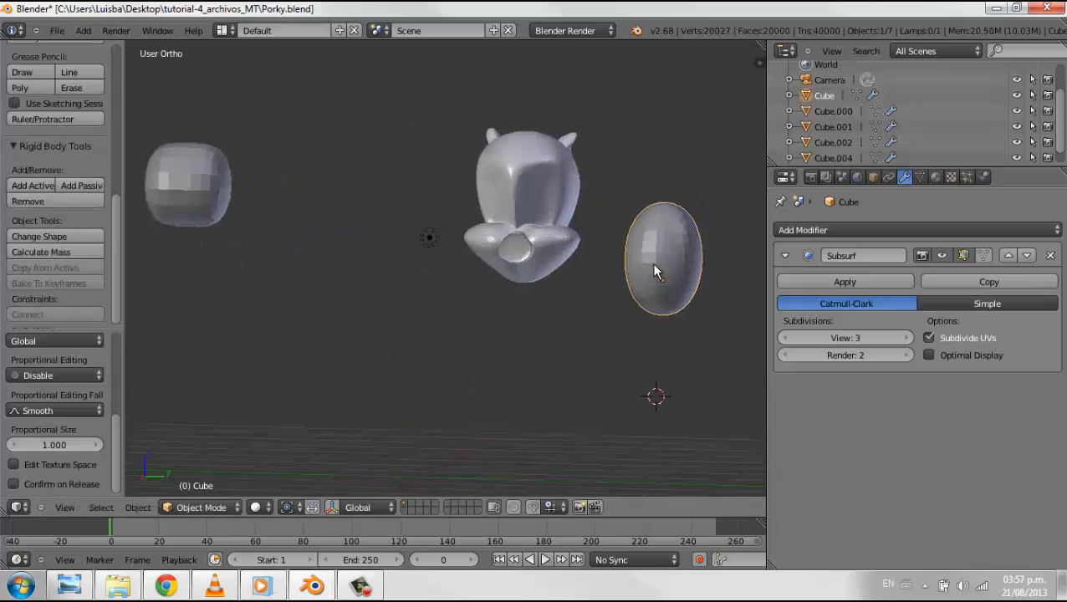
{"action": "key", "text": "g"}
{"action": "middle_click_drag", "start_coordinate": [642, 245], "coordinate": [523, 247]}
{"action": "key", "text": "g"}
{"action": "left_click", "coordinate": [443, 234]}
{"action": "middle_click_drag", "start_coordinate": [443, 233], "coordinate": [585, 228]}
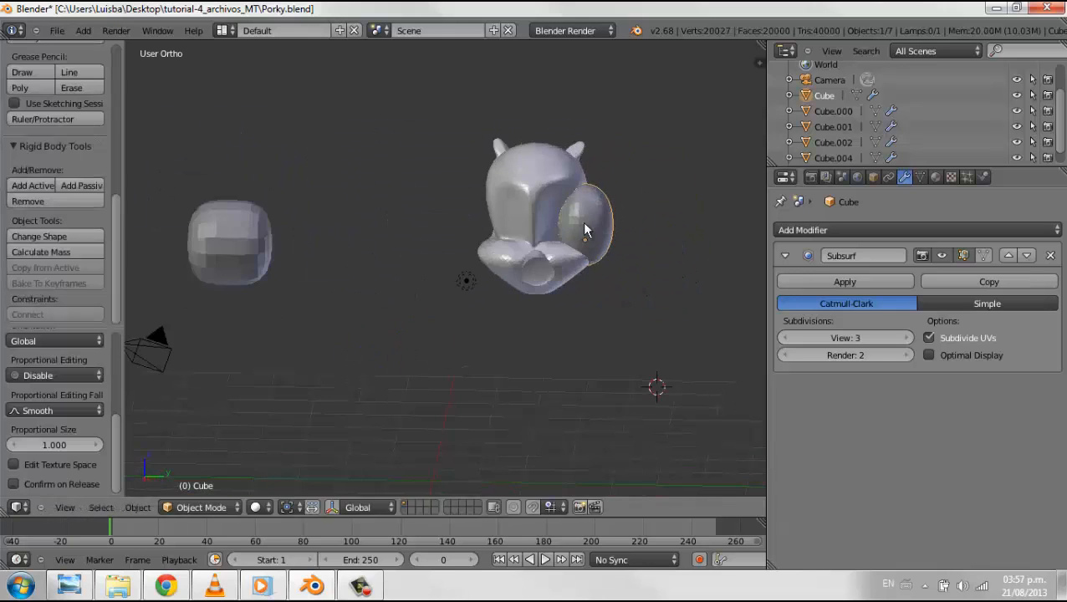
Seat the oval eye in the socket with several small moves from different angles
{"action": "key", "text": "g"}
{"action": "left_click", "coordinate": [565, 224]}
{"action": "key", "text": "g"}
{"action": "middle_click_drag", "start_coordinate": [418, 267], "coordinate": [544, 175]}
{"action": "left_click", "coordinate": [556, 184]}
{"action": "key", "text": "g"}
{"action": "left_click", "coordinate": [552, 226]}
Shift a face of the eye mesh in Edit Mode and raise its top face by about 0.31
{"action": "key", "text": "Tab"}
{"action": "middle_click_drag", "start_coordinate": [614, 178], "coordinate": [578, 196]}
{"action": "key", "text": "g"}
{"action": "left_click", "coordinate": [503, 221]}
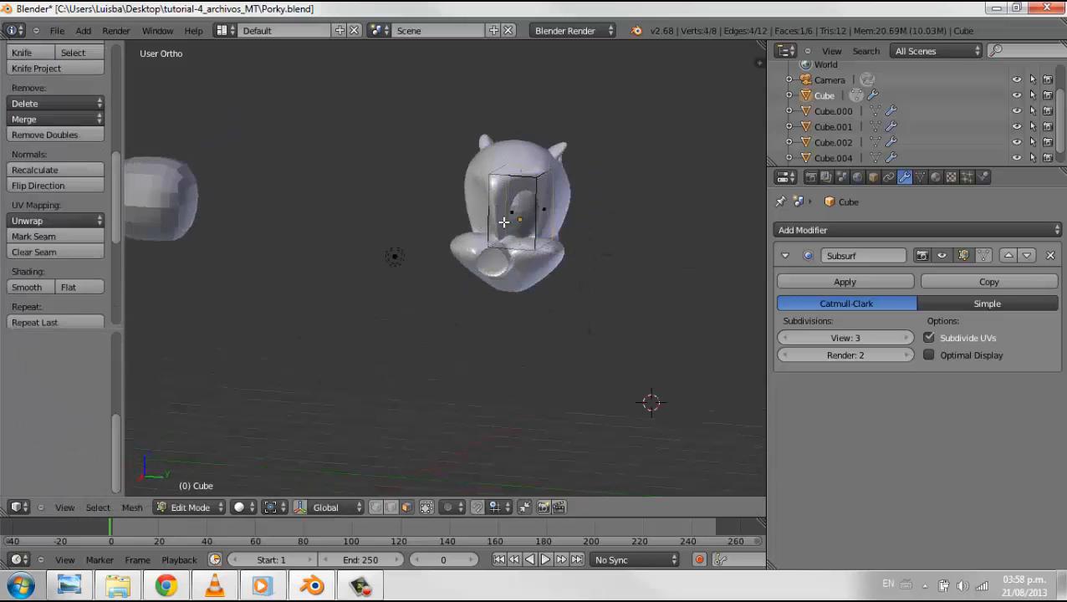
{"action": "right_click", "coordinate": [534, 173]}
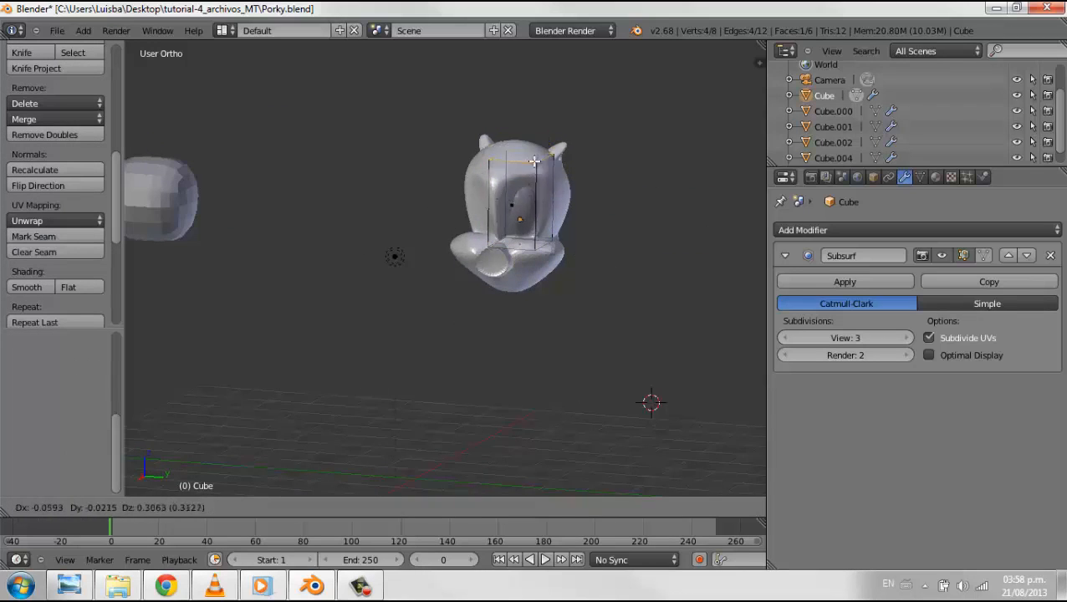
{"action": "left_click", "coordinate": [534, 161]}
{"action": "middle_click_drag", "start_coordinate": [534, 161], "coordinate": [452, 233]}
Reposition the selected face of the eye mesh, then nudge the whole eye within its socket
{"action": "key", "text": "Tab"}
{"action": "key", "text": "KP_5"}
{"action": "key", "text": "Tab"}
{"action": "key", "text": "g"}
{"action": "left_click", "coordinate": [400, 229]}
{"action": "key", "text": "Tab"}
{"action": "right_click", "coordinate": [547, 185]}
{"action": "key", "text": "g"}
{"action": "left_click", "coordinate": [539, 180]}
Move the eye's front face slightly in Edit Mode to adjust its depth in the socket
{"action": "right_click", "coordinate": [540, 175]}
{"action": "right_click", "coordinate": [286, 177]}
{"action": "right_click", "coordinate": [284, 175]}
{"action": "key", "text": "Tab"}
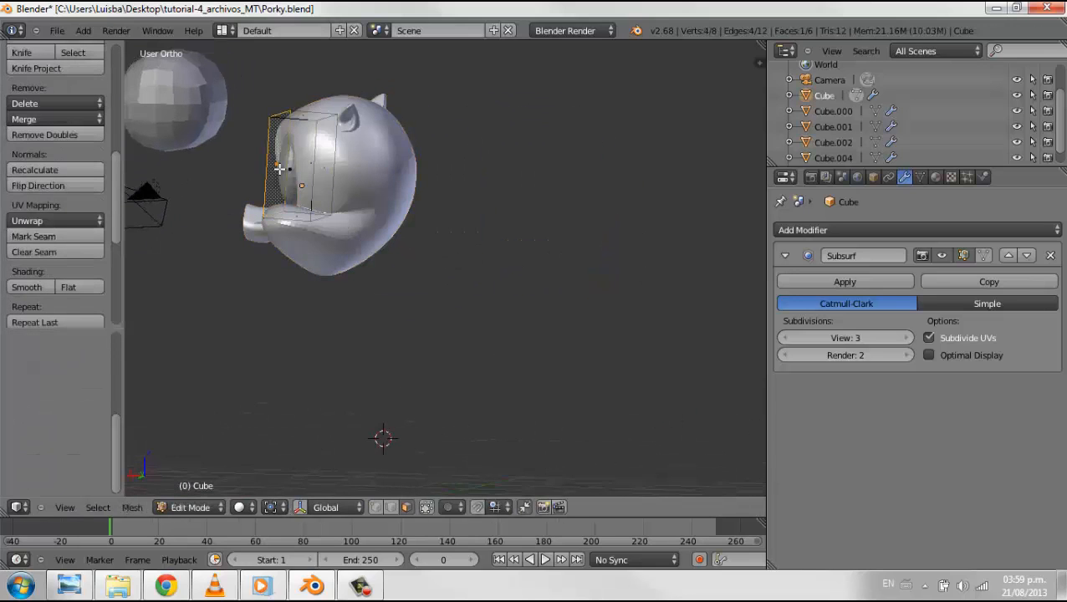
{"action": "left_click", "coordinate": [284, 167]}
{"action": "middle_click_drag", "start_coordinate": [285, 167], "coordinate": [535, 276]}
{"action": "key", "text": "Tab"}
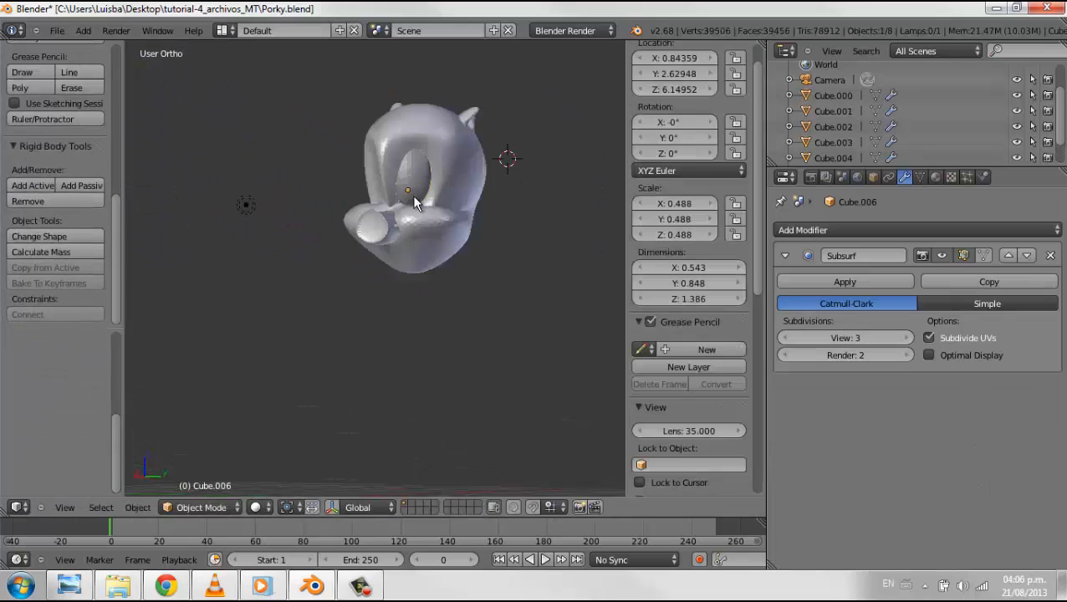
Rotate the eye freely to about 4.8° on X, 2.4° on Y and 0.8° on Z
{"action": "middle_click_drag", "start_coordinate": [415, 203], "coordinate": [439, 216]}
{"action": "key", "text": "r"}
{"action": "left_click", "coordinate": [443, 219]}
Examine from all around the head how the tilted eye sits in its socket
{"action": "middle_click_drag", "start_coordinate": [505, 245], "coordinate": [481, 252]}
{"action": "key", "text": "KP_5"}
{"action": "scroll", "coordinate": [431, 254], "scroll_direction": "up", "scroll_amount": 2}
{"action": "key", "text": "KP_6"}
{"action": "key", "text": "KP_6"}
{"action": "key", "text": "KP_6"}
{"action": "key", "text": "KP_6"}
{"action": "key", "text": "KP_6"}
{"action": "key", "text": "KP_6"}
{"action": "key", "text": "KP_6"}
{"action": "key", "text": "KP_6"}
{"action": "key", "text": "KP_6"}
{"action": "key", "text": "KP_6"}
{"action": "key", "text": "KP_6"}
{"action": "key", "text": "KP_6"}
{"action": "key", "text": "KP_6"}
{"action": "key", "text": "KP_6"}
{"action": "key", "text": "KP_6"}
{"action": "key", "text": "KP_6"}
{"action": "key", "text": "KP_6"}
{"action": "key", "text": "KP_6"}
{"action": "key", "text": "KP_6"}
{"action": "key", "text": "KP_6"}
{"action": "key", "text": "KP_5"}
{"action": "key", "text": "KP_6"}
{"action": "key", "text": "KP_6"}
{"action": "key", "text": "KP_6"}
{"action": "key", "text": "KP_6"}
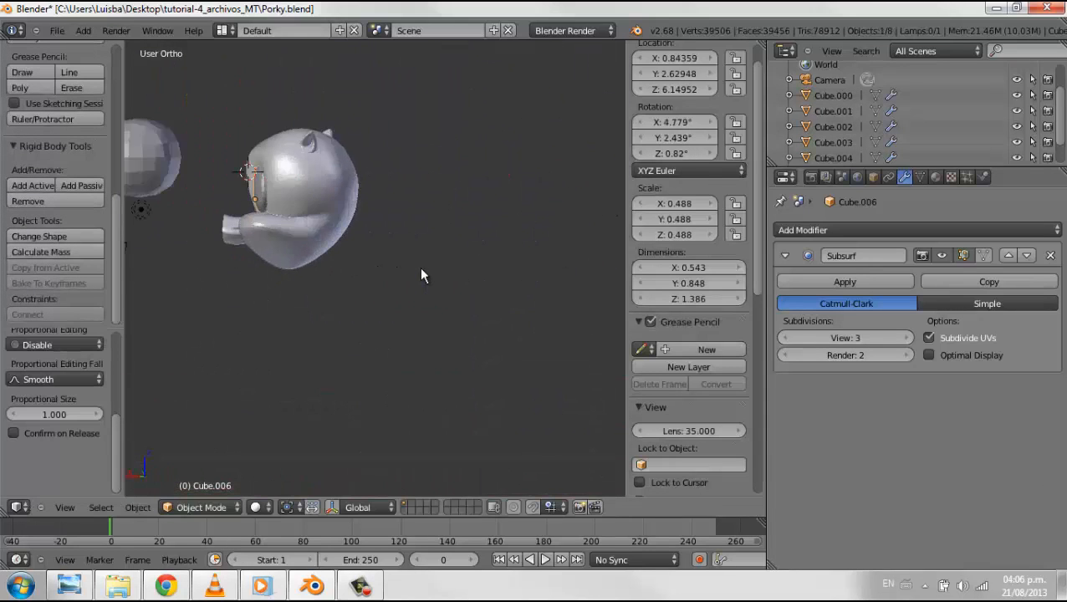
{"action": "key", "text": "KP_4"}
{"action": "key", "text": "KP_4"}
{"action": "key", "text": "KP_4"}
{"action": "key", "text": "KP_4"}
Move the eye slightly in its socket and stretch its mesh by moving a face in Edit Mode
{"action": "key", "text": "g"}
{"action": "left_click", "coordinate": [419, 192]}
{"action": "key", "text": "Tab"}
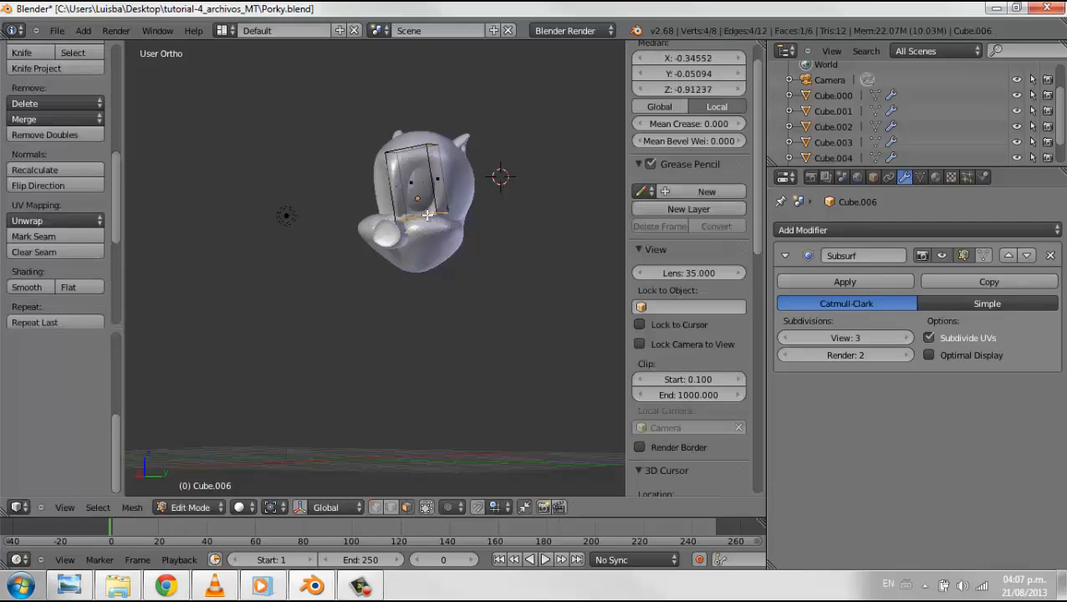
{"action": "key", "text": "g"}
{"action": "left_click", "coordinate": [417, 186]}
{"action": "key", "text": "Tab"}
{"action": "middle_click_drag", "start_coordinate": [476, 279], "coordinate": [386, 289]}
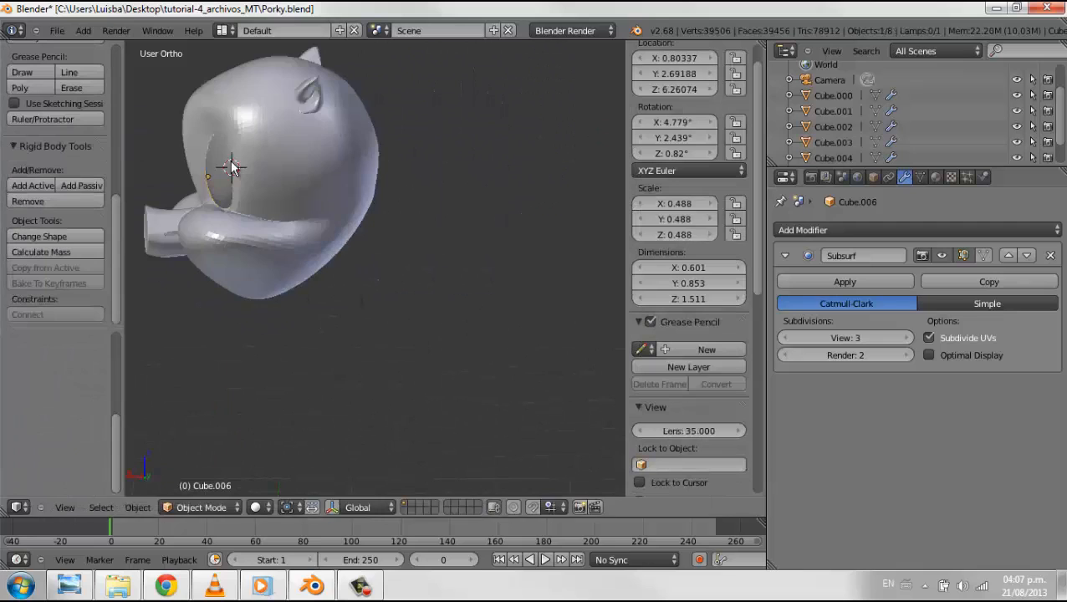
Move the eye slightly deeper into the head and view it from the front
{"action": "key", "text": "g"}
{"action": "left_click", "coordinate": [239, 168]}
{"action": "middle_click_drag", "start_coordinate": [243, 175], "coordinate": [512, 350]}
Move the eye's top face up and outward by about 0.25 in Edit Mode
{"action": "key", "text": "Tab"}
{"action": "key", "text": "Tab"}
{"action": "key", "text": "Tab"}
{"action": "right_click", "coordinate": [509, 105]}
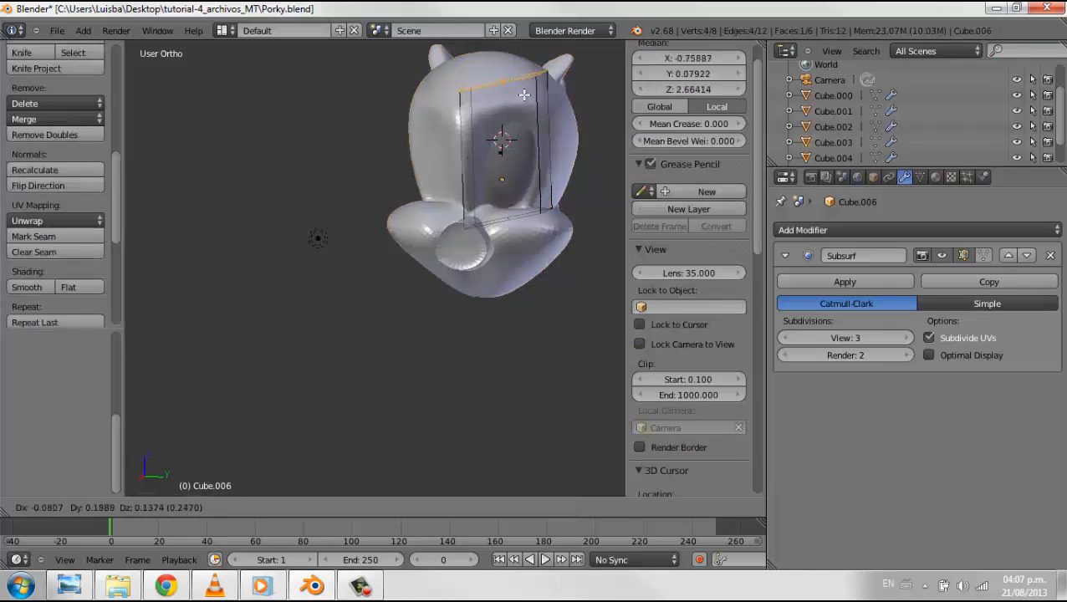
{"action": "left_click", "coordinate": [523, 95]}
{"action": "middle_click_drag", "start_coordinate": [524, 94], "coordinate": [212, 171]}
{"action": "key", "text": "Tab"}
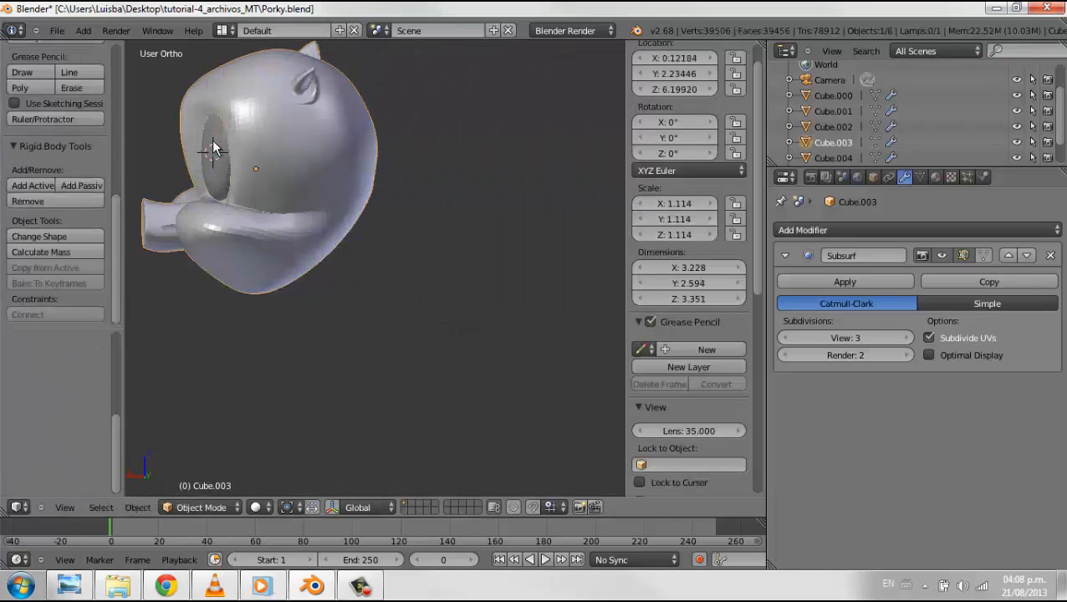
Rotate the eye and reposition it lower in its socket
{"action": "right_click", "coordinate": [213, 141]}
{"action": "key", "text": "r"}
{"action": "left_click", "coordinate": [209, 135]}
{"action": "middle_click_drag", "start_coordinate": [209, 135], "coordinate": [451, 93]}
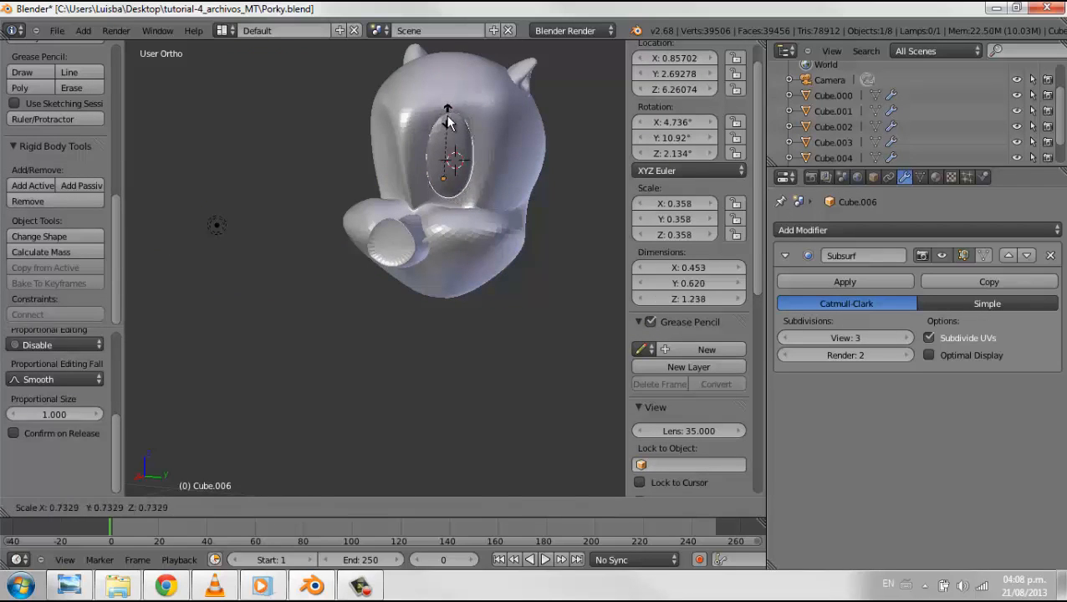
{"action": "middle_click_drag", "start_coordinate": [449, 152], "coordinate": [337, 299]}
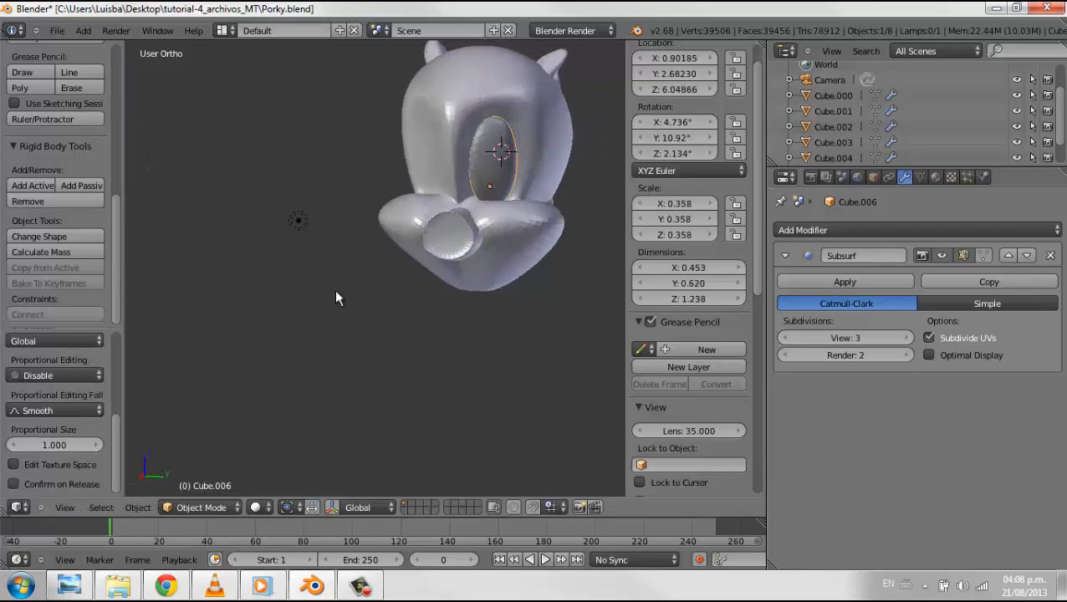
{"action": "left_click", "coordinate": [472, 159]}
{"action": "middle_click_drag", "start_coordinate": [473, 158], "coordinate": [470, 283]}
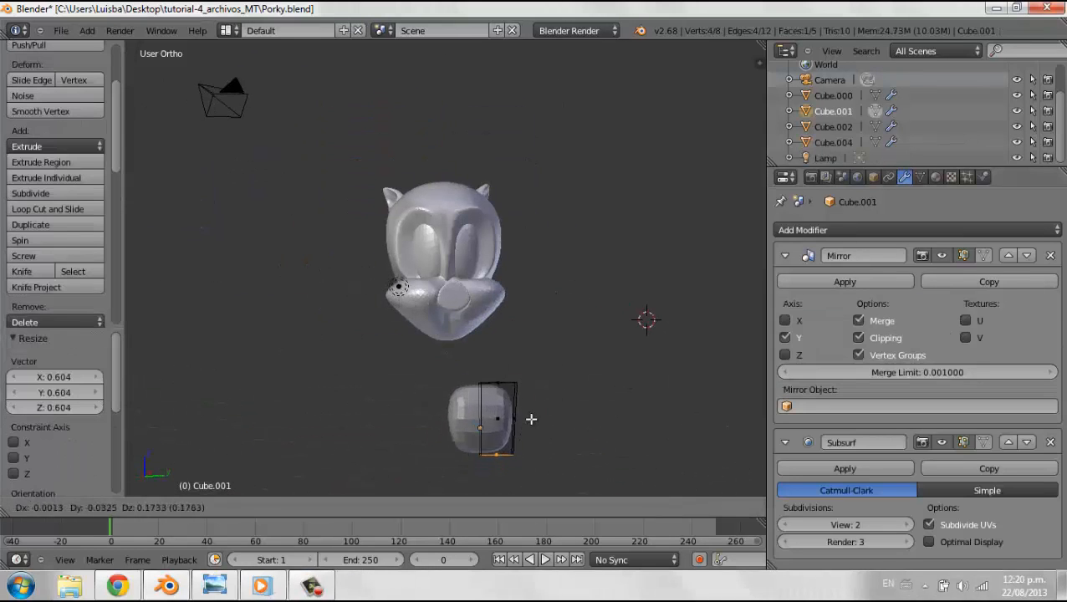
Reshape the small mirrored block below the head by moving its bottom face up and its side face inward
{"action": "left_click", "coordinate": [533, 401]}
{"action": "right_click", "coordinate": [511, 410]}
{"action": "middle_click_drag", "start_coordinate": [614, 402], "coordinate": [558, 282]}
{"action": "key", "text": "e"}
{"action": "left_click", "coordinate": [517, 410]}
{"action": "key", "text": "Tab"}
{"action": "key", "text": "Tab"}
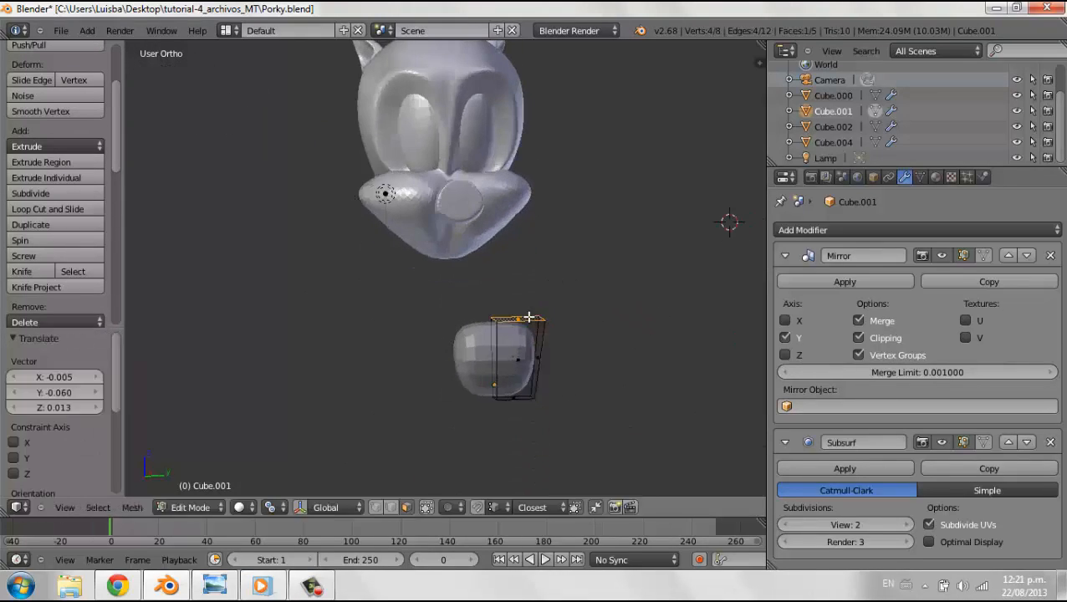
Move the block's top face down by about 0.25, checking the reference image
{"action": "key", "text": "g"}
{"action": "left_click", "coordinate": [529, 333]}
{"action": "mouse_move", "coordinate": [528, 334]}
{"action": "middle_mouse_down"}
{"action": "mouse_move", "coordinate": [505, 334]}
{"action": "mouse_move", "coordinate": [515, 322]}
{"action": "middle_mouse_up"}
{"action": "left_click", "coordinate": [214, 585]}
{"action": "scroll", "coordinate": [452, 468], "scroll_direction": "up", "scroll_amount": 5}
{"action": "scroll", "coordinate": [451, 468], "scroll_direction": "down", "scroll_amount": 5}
{"action": "left_click", "coordinate": [166, 585]}
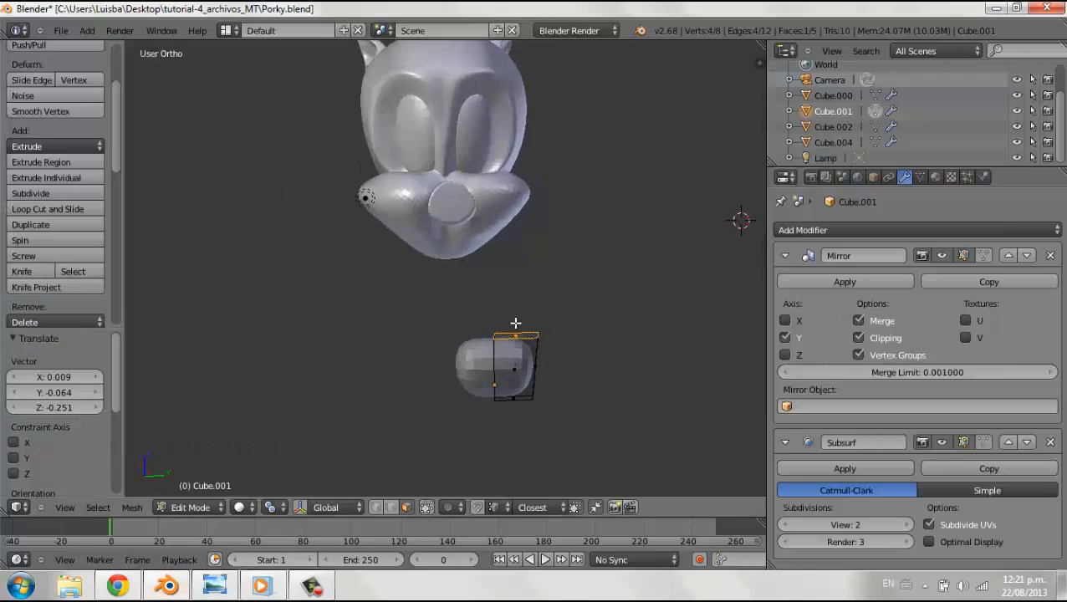
Scale the block's top face and shift another of its faces in Edit Mode, returning to Object Mode
{"action": "middle_click_drag", "start_coordinate": [468, 349], "coordinate": [576, 440]}
{"action": "key", "text": "s"}
{"action": "left_click", "coordinate": [480, 340]}
{"action": "right_click", "coordinate": [413, 375]}
{"action": "left_click", "coordinate": [434, 350]}
{"action": "right_click", "coordinate": [439, 371]}
{"action": "key", "text": "g"}
{"action": "left_click", "coordinate": [464, 375]}
{"action": "key", "text": "Tab"}
Reposition the whole block below the head and rotate it by about 3.4°
{"action": "middle_click_drag", "start_coordinate": [533, 314], "coordinate": [465, 372]}
{"action": "scroll", "coordinate": [465, 369], "scroll_direction": "down", "scroll_amount": 1}
{"action": "key", "text": "g"}
{"action": "left_click", "coordinate": [391, 358]}
{"action": "scroll", "coordinate": [409, 372], "scroll_direction": "down", "scroll_amount": 1}
{"action": "left_click", "coordinate": [396, 334]}
{"action": "middle_click_drag", "start_coordinate": [396, 335], "coordinate": [456, 408]}
{"action": "scroll", "coordinate": [457, 407], "scroll_direction": "up", "scroll_amount": 1}
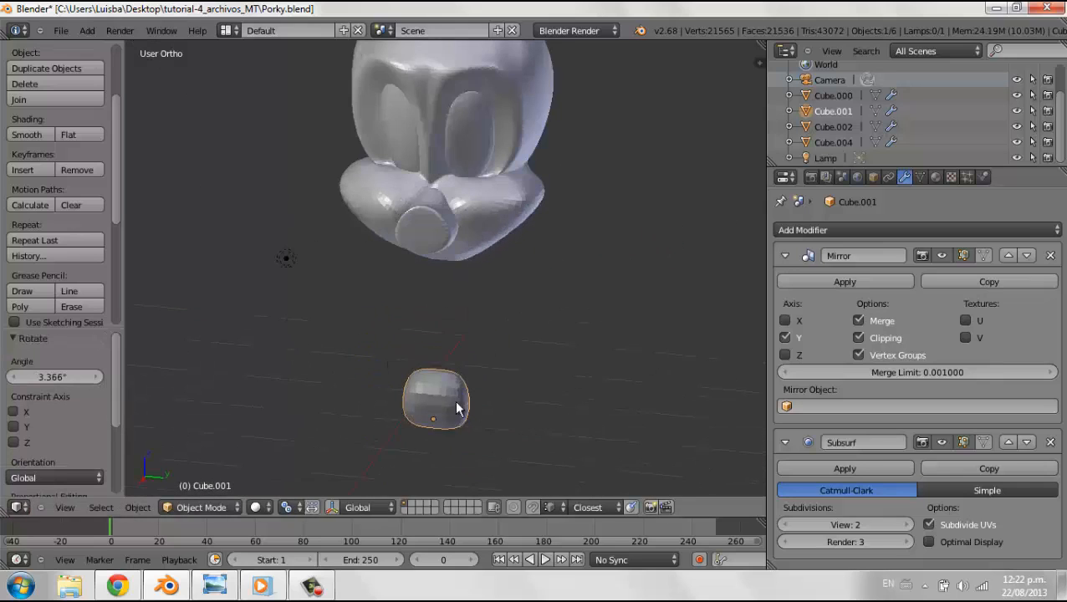
Raise the block by about 1.38 in Z so it sits just beneath the chin
{"action": "key", "text": "g"}
{"action": "left_click", "coordinate": [464, 180]}
{"action": "middle_click_drag", "start_coordinate": [481, 326], "coordinate": [519, 276]}
{"action": "scroll", "coordinate": [518, 276], "scroll_direction": "down", "scroll_amount": 3}
{"action": "left_click", "coordinate": [132, 588]}
{"action": "left_click", "coordinate": [167, 585]}
{"action": "middle_click_drag", "start_coordinate": [383, 321], "coordinate": [382, 374]}
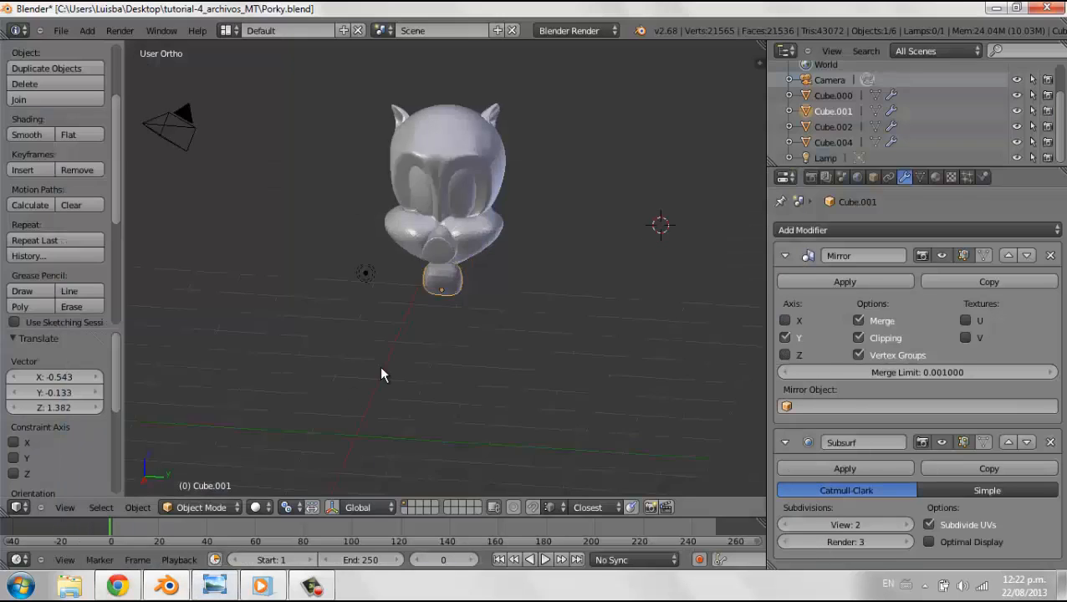
{"action": "left_click", "coordinate": [524, 248]}
{"action": "left_click", "coordinate": [229, 589]}
{"action": "left_click", "coordinate": [229, 588]}
{"action": "right_click", "coordinate": [455, 201]}
{"action": "mouse_move", "coordinate": [468, 321]}
{"action": "middle_mouse_down"}
{"action": "mouse_move", "coordinate": [492, 285]}
{"action": "mouse_move", "coordinate": [468, 322]}
{"action": "middle_mouse_up"}
{"action": "key", "text": "Tab"}
{"action": "key", "text": "Tab"}
Move the rear face of the block beneath the chin by about 0.017 along X in Edit Mode
{"action": "right_click", "coordinate": [456, 279]}
{"action": "key", "text": "Tab"}
{"action": "middle_click_drag", "start_coordinate": [456, 281], "coordinate": [441, 261]}
{"action": "left_click", "coordinate": [537, 274]}
{"action": "scroll", "coordinate": [538, 275], "scroll_direction": "up", "scroll_amount": 4}
{"action": "key", "text": "ctrl+z"}
{"action": "key", "text": "g"}
{"action": "left_click", "coordinate": [524, 271]}
{"action": "key", "text": "g"}
{"action": "left_click", "coordinate": [207, 583]}
{"action": "left_click", "coordinate": [172, 585]}
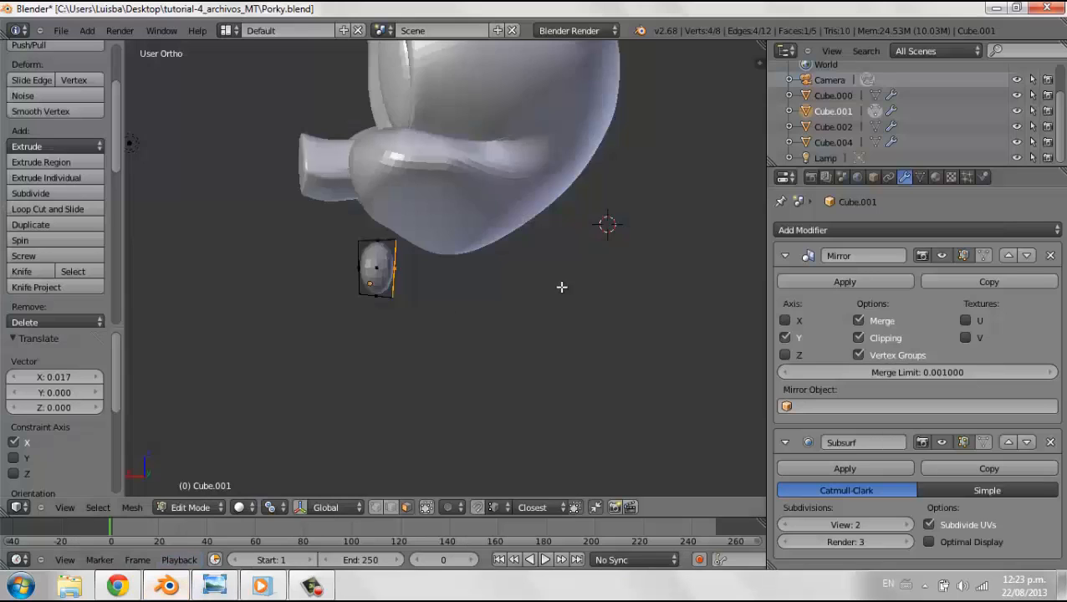
{"action": "middle_click_drag", "start_coordinate": [561, 285], "coordinate": [491, 299]}
{"action": "key", "text": "Tab"}
Resize the whole block beneath the chin uniformly
{"action": "middle_click_drag", "start_coordinate": [528, 304], "coordinate": [483, 312]}
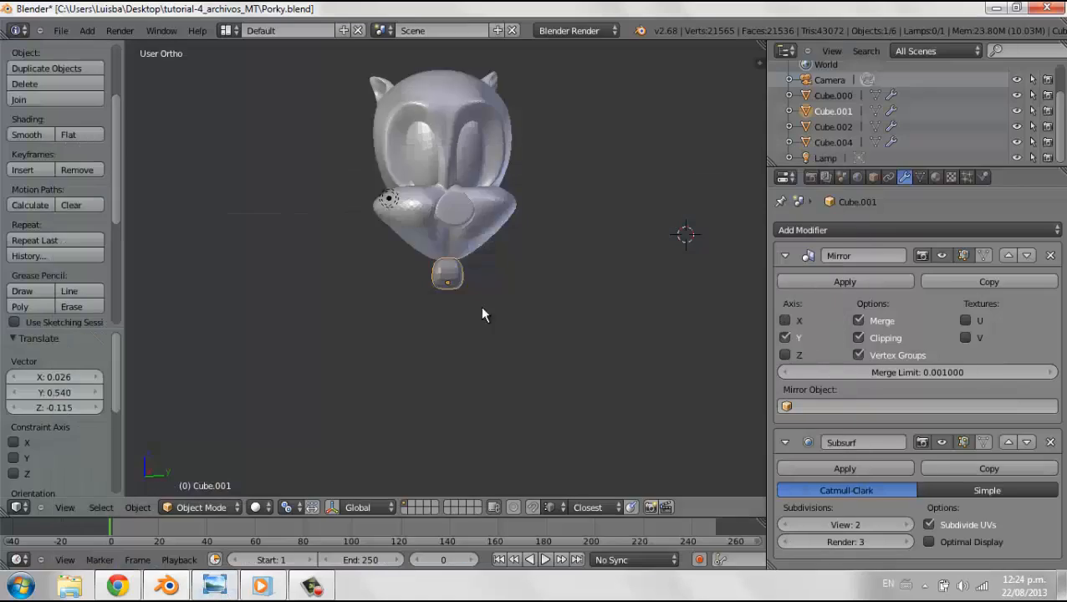
{"action": "key", "text": "s"}
{"action": "left_click", "coordinate": [510, 226]}
Move the block's outer side face along the Y axis in Edit Mode to match the reference image
{"action": "key", "text": "Tab"}
{"action": "middle_click_drag", "start_coordinate": [451, 262], "coordinate": [423, 305]}
{"action": "scroll", "coordinate": [461, 278], "scroll_direction": "up", "scroll_amount": 4}
{"action": "left_click", "coordinate": [215, 590]}
{"action": "left_click", "coordinate": [215, 589]}
{"action": "key", "text": "g"}
{"action": "key", "text": "y"}
{"action": "left_click", "coordinate": [567, 300]}
{"action": "scroll", "coordinate": [567, 300], "scroll_direction": "up", "scroll_amount": 1}
{"action": "middle_click_drag", "start_coordinate": [567, 300], "coordinate": [608, 321]}
Try to extrude and enlarge the block's outer side face to start the bow tie's wing
{"action": "key", "text": "e"}
{"action": "left_click", "coordinate": [551, 307]}
{"action": "right_click", "coordinate": [643, 331]}
{"action": "key", "text": "z"}
{"action": "key", "text": "z"}
{"action": "key", "text": "ctrl+z"}
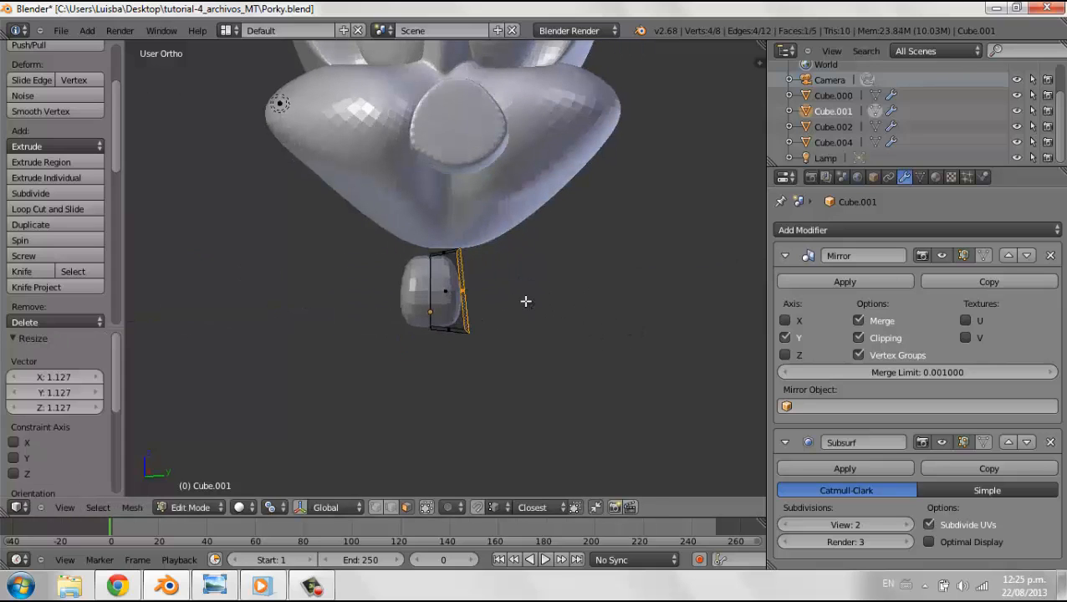
{"action": "middle_click_drag", "start_coordinate": [525, 301], "coordinate": [397, 342]}
{"action": "key", "text": "ctrl+z"}
{"action": "key", "text": "e"}
{"action": "left_click", "coordinate": [575, 309]}
{"action": "key", "text": "ctrl+z"}
Hide the tool shelf and square up the block's profile by moving its individual corner vertices
{"action": "scroll", "coordinate": [371, 309], "scroll_direction": "down", "scroll_amount": 2}
{"action": "key", "text": "t"}
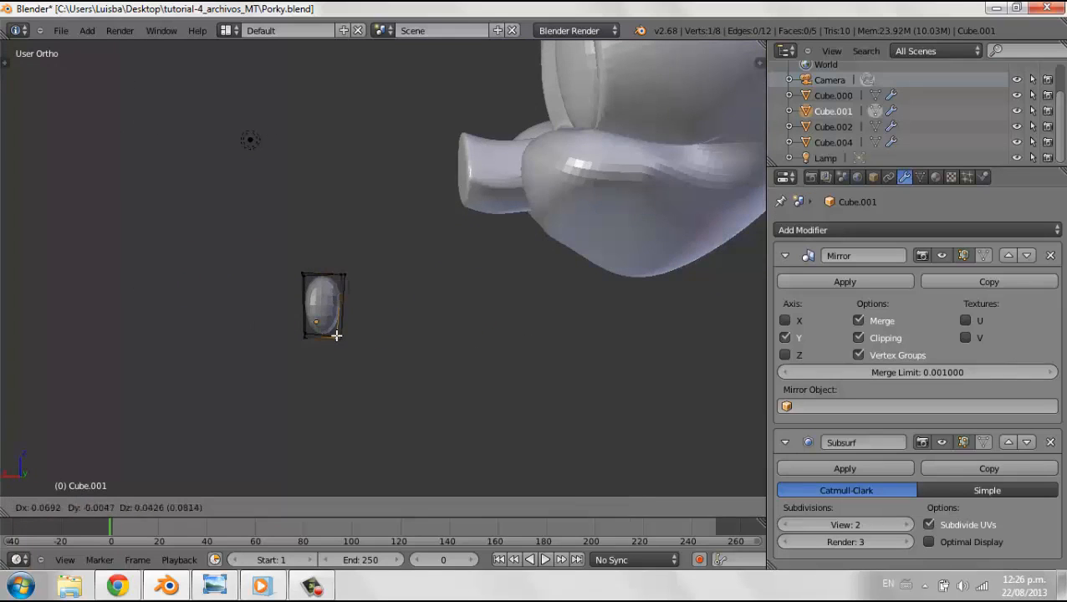
{"action": "left_click", "coordinate": [338, 338]}
{"action": "key", "text": "KP_5"}
{"action": "key", "text": "KP_1"}
{"action": "key", "text": "KP_5"}
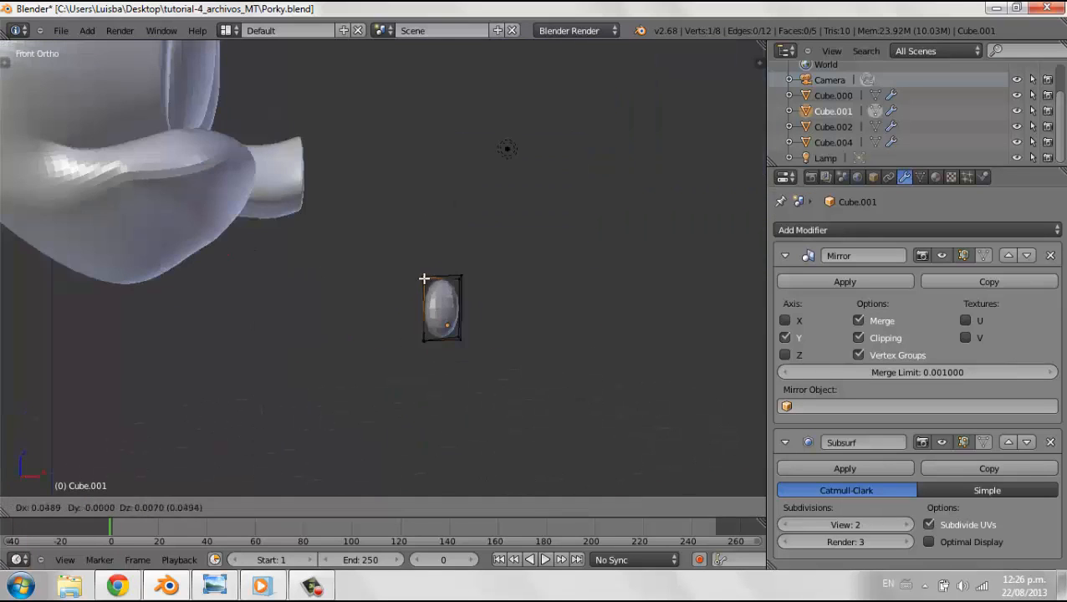
{"action": "left_click", "coordinate": [423, 278]}
{"action": "middle_click_drag", "start_coordinate": [423, 279], "coordinate": [337, 335]}
{"action": "left_click", "coordinate": [358, 340]}
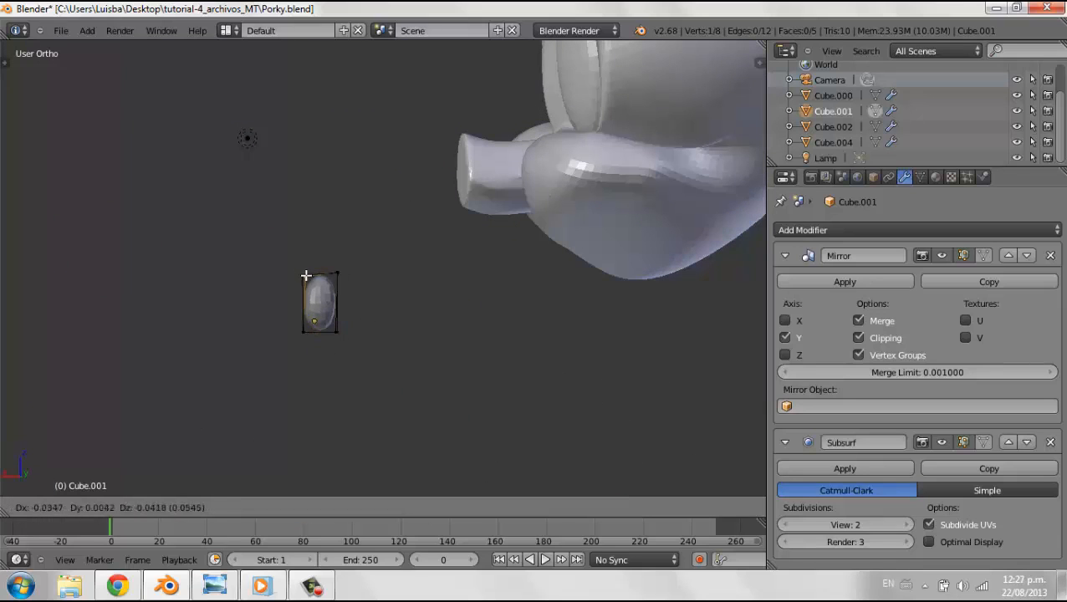
{"action": "left_click", "coordinate": [350, 278]}
{"action": "middle_click_drag", "start_coordinate": [350, 277], "coordinate": [334, 260]}
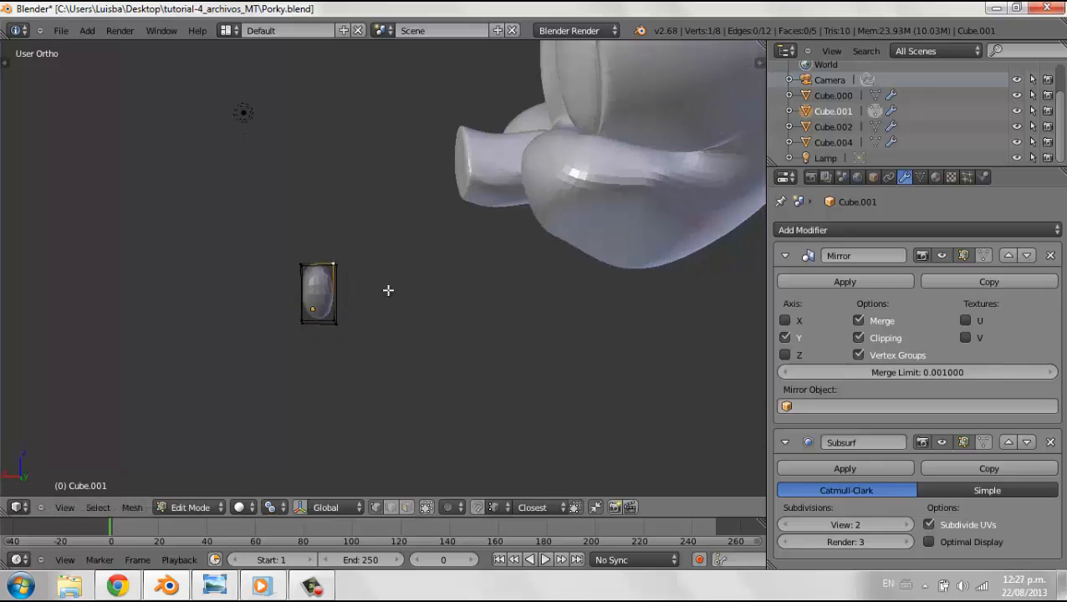
Extrude the block's outer side face in face select mode
{"action": "middle_click_drag", "start_coordinate": [388, 290], "coordinate": [435, 355]}
{"action": "left_click", "coordinate": [406, 506]}
{"action": "right_click", "coordinate": [333, 310]}
{"action": "key", "text": "e"}
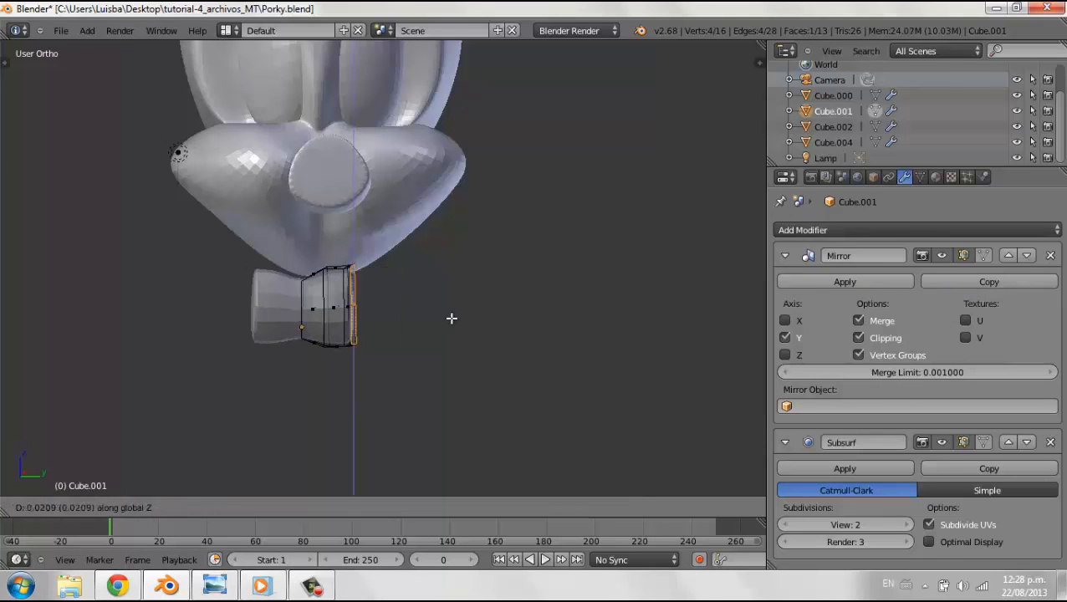
Try the Spin tool on the extruded end face and undo the last operations
{"action": "left_click", "coordinate": [372, 318]}
{"action": "key", "text": "alt+r"}
{"action": "middle_click_drag", "start_coordinate": [372, 318], "coordinate": [312, 385]}
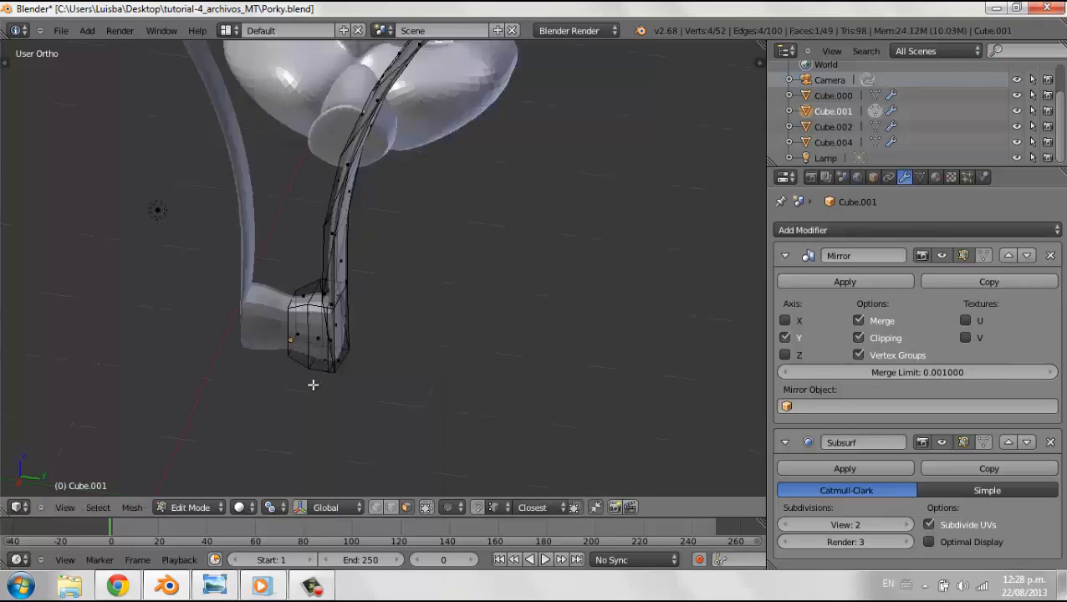
{"action": "scroll", "coordinate": [433, 276], "scroll_direction": "down", "scroll_amount": 7}
{"action": "key", "text": "ctrl+z"}
{"action": "key", "text": "ctrl+z"}
{"action": "key", "text": "ctrl+z"}
{"action": "key", "text": "ctrl+z"}
Enlarge the extruded end face and move it outward by about 0.56 in Y to form the bow tie's wing
{"action": "scroll", "coordinate": [433, 276], "scroll_direction": "up", "scroll_amount": 8}
{"action": "middle_click_drag", "start_coordinate": [433, 276], "coordinate": [452, 349]}
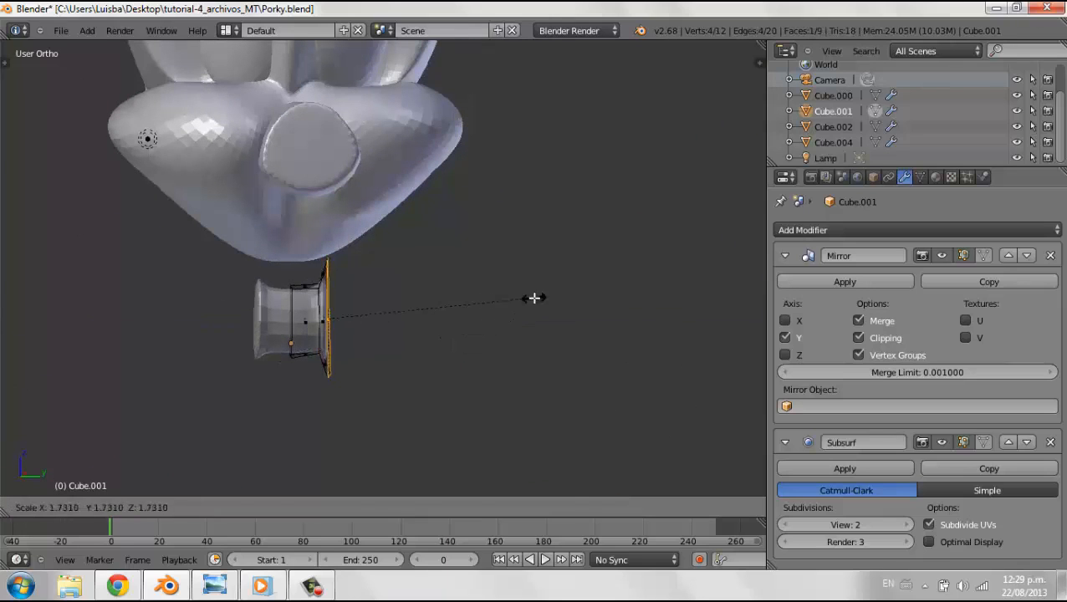
{"action": "right_click", "coordinate": [562, 295]}
{"action": "key", "text": "s"}
{"action": "left_click", "coordinate": [534, 313]}
{"action": "key", "text": "g"}
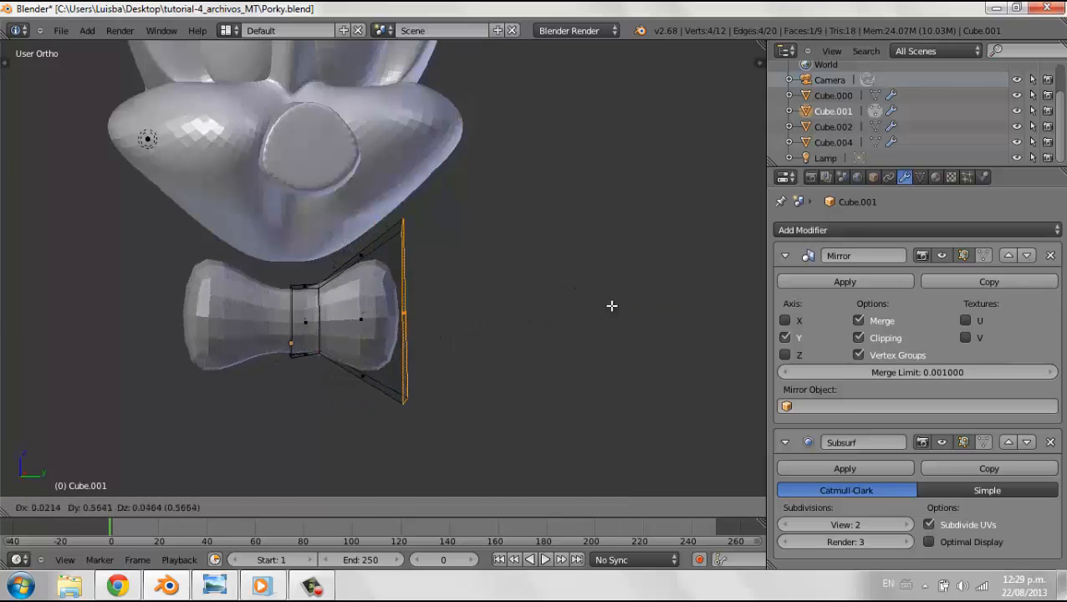
{"action": "left_click", "coordinate": [611, 305]}
{"action": "scroll", "coordinate": [501, 335], "scroll_direction": "down", "scroll_amount": 4}
{"action": "middle_click_drag", "start_coordinate": [486, 338], "coordinate": [193, 418]}
{"action": "key", "text": "Tab"}
Compare the bow tie with the reference image, and rescale and shift the wing's end face in Edit Mode
{"action": "left_click", "coordinate": [201, 586]}
{"action": "left_click", "coordinate": [200, 586]}
{"action": "key", "text": "Tab"}
{"action": "middle_click_drag", "start_coordinate": [276, 360], "coordinate": [436, 356]}
{"action": "key", "text": "s"}
{"action": "left_click", "coordinate": [497, 359]}
{"action": "key", "text": "g"}
{"action": "left_click", "coordinate": [518, 359]}
Refine the size of the wing's end face by scaling it again
{"action": "middle_click_drag", "start_coordinate": [517, 359], "coordinate": [543, 399]}
{"action": "key", "text": "s"}
{"action": "left_click", "coordinate": [351, 330]}
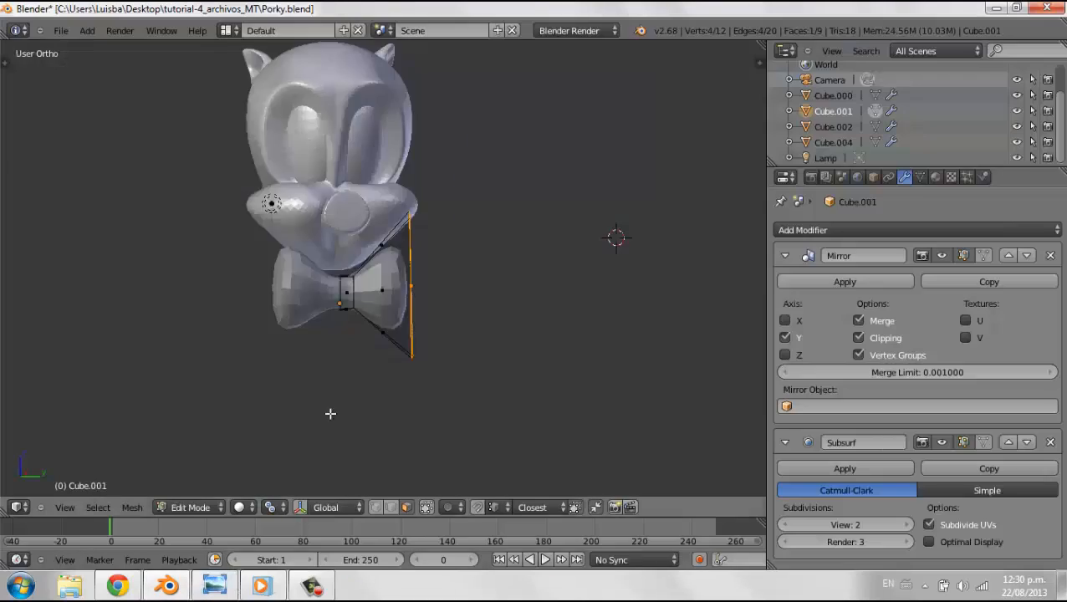
{"action": "middle_click_drag", "start_coordinate": [331, 413], "coordinate": [369, 326]}
{"action": "key", "text": "s"}
{"action": "left_click", "coordinate": [649, 315]}
Add a loop cut across the bow tie's wing and select two of the wing's edges in edge select mode
{"action": "key", "text": "ctrl+r"}
{"action": "left_click", "coordinate": [409, 321]}
{"action": "left_click", "coordinate": [526, 320]}
{"action": "key", "text": "ctrl+Tab"}
{"action": "right_click", "coordinate": [380, 256]}
{"action": "right_click", "coordinate": [366, 276], "text": "shift"}
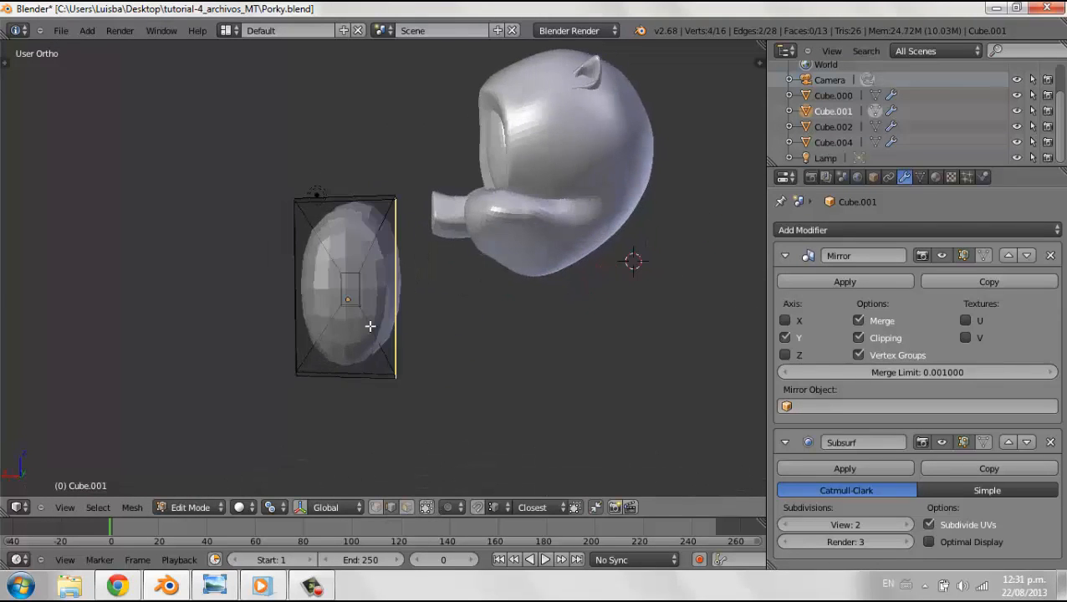
Move the wing's selected edges along the X axis and select the next part at the centre knot
{"action": "key", "text": "g"}
{"action": "key", "text": "x"}
{"action": "left_click", "coordinate": [351, 378]}
{"action": "middle_click_drag", "start_coordinate": [351, 378], "coordinate": [407, 391]}
{"action": "right_click", "coordinate": [336, 297]}
{"action": "middle_click_drag", "start_coordinate": [400, 299], "coordinate": [334, 293]}
Rescale the whole bow tie in Object Mode and move it closer beneath the chin
{"action": "scroll", "coordinate": [386, 281], "scroll_direction": "up", "scroll_amount": 2}
{"action": "key", "text": "Tab"}
{"action": "key", "text": "s"}
{"action": "left_click", "coordinate": [363, 292]}
{"action": "key", "text": "g"}
{"action": "left_click", "coordinate": [489, 292]}
{"action": "middle_click_drag", "start_coordinate": [489, 292], "coordinate": [365, 286]}
{"action": "key", "text": "Tab"}
Select the bottom face of the bow tie's centre knot in face select mode and move it along the Z axis
{"action": "scroll", "coordinate": [424, 314], "scroll_direction": "up", "scroll_amount": 5}
{"action": "middle_click_drag", "start_coordinate": [206, 299], "coordinate": [351, 393]}
{"action": "left_click", "coordinate": [405, 507]}
{"action": "right_click", "coordinate": [301, 277]}
{"action": "key", "text": "g"}
{"action": "key", "text": "z"}
{"action": "left_click", "coordinate": [330, 431]}
{"action": "middle_click_drag", "start_coordinate": [330, 432], "coordinate": [440, 421]}
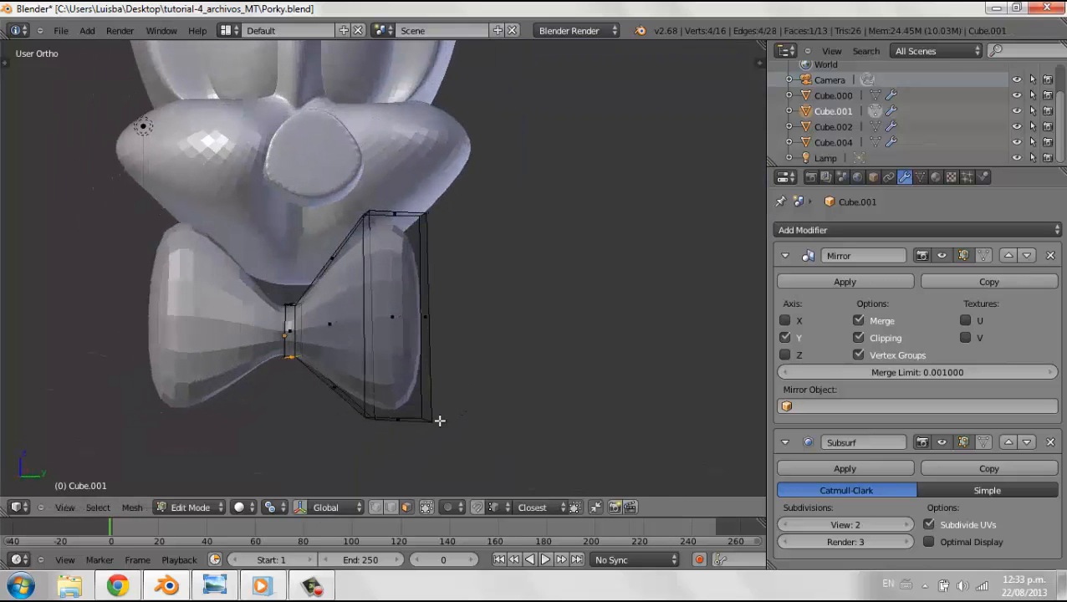
Undo the last edit and add a loop cut at the bow tie's centre knot
{"action": "double_click", "coordinate": [350, 319]}
{"action": "key", "text": "ctrl+z"}
{"action": "key", "text": "ctrl+r"}
{"action": "scroll", "coordinate": [499, 345], "scroll_direction": "down", "scroll_amount": 5}
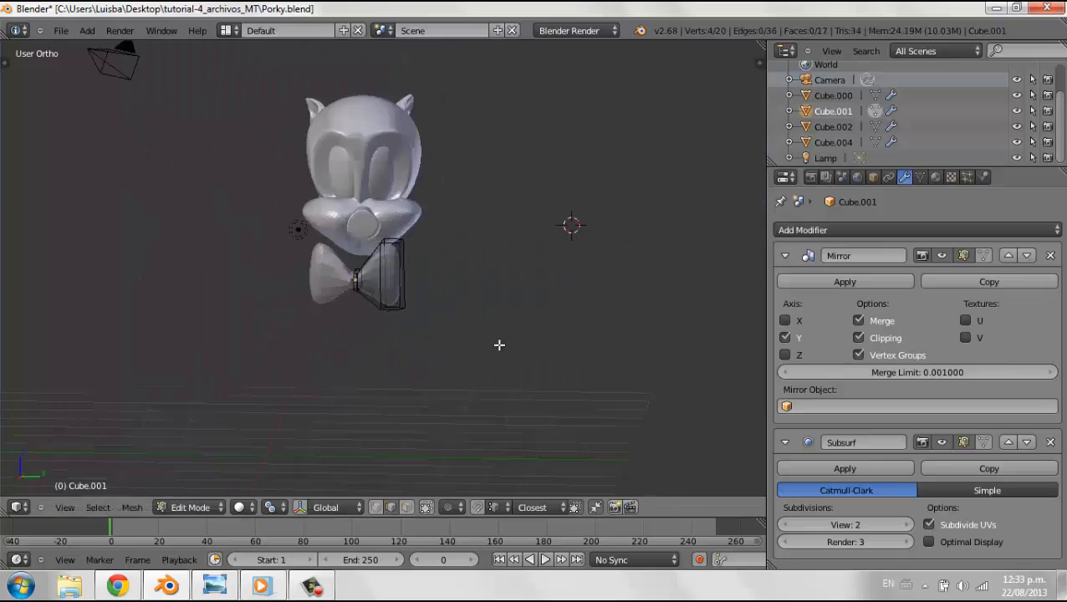
{"action": "scroll", "coordinate": [491, 344], "scroll_direction": "up", "scroll_amount": 7}
{"action": "middle_click_drag", "start_coordinate": [491, 344], "coordinate": [468, 368]}
{"action": "key", "text": "Tab"}
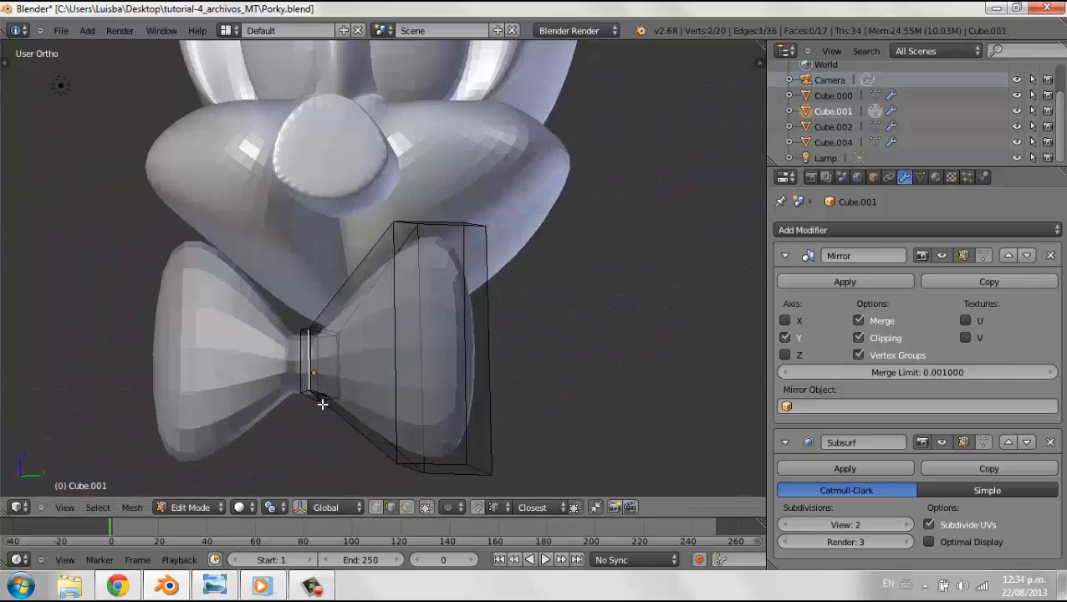
Move the edges beside the centre knot to widen it between the two wings
{"action": "middle_click_drag", "start_coordinate": [321, 404], "coordinate": [401, 373]}
{"action": "key", "text": "g"}
{"action": "key", "text": "Tab"}
{"action": "key", "text": "g"}
{"action": "middle_click_drag", "start_coordinate": [316, 368], "coordinate": [649, 252]}
{"action": "left_click", "coordinate": [341, 285]}
{"action": "key", "text": "Tab"}
{"action": "right_click", "coordinate": [236, 370]}
{"action": "middle_click_drag", "start_coordinate": [242, 370], "coordinate": [233, 422]}
{"action": "key", "text": "Tab"}
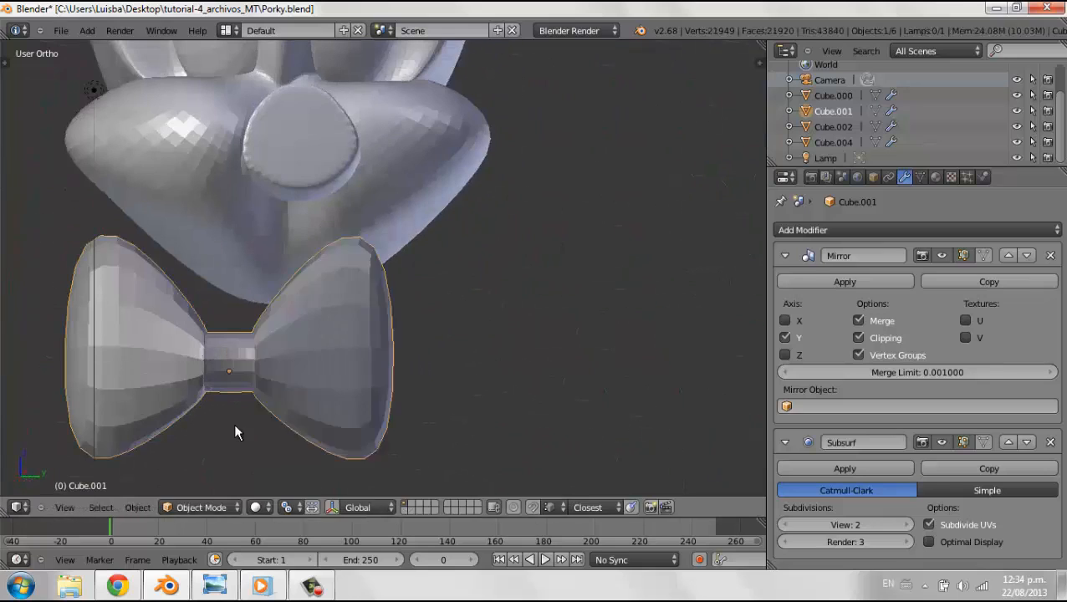
Add another loop cut to the bow tie mesh and compare the shape with the reference image
{"action": "key", "text": "Tab"}
{"action": "key", "text": "ctrl+r"}
{"action": "left_click", "coordinate": [357, 326]}
{"action": "key", "text": "Tab"}
{"action": "middle_click_drag", "start_coordinate": [357, 326], "coordinate": [418, 377]}
{"action": "left_click", "coordinate": [218, 588]}
{"action": "left_click", "coordinate": [218, 588]}
Try a horizontal loop cut through the middle of the knot and wing, checking the shape in Object Mode
{"action": "key", "text": "Tab"}
{"action": "key", "text": "ctrl+r"}
{"action": "left_click", "coordinate": [402, 364]}
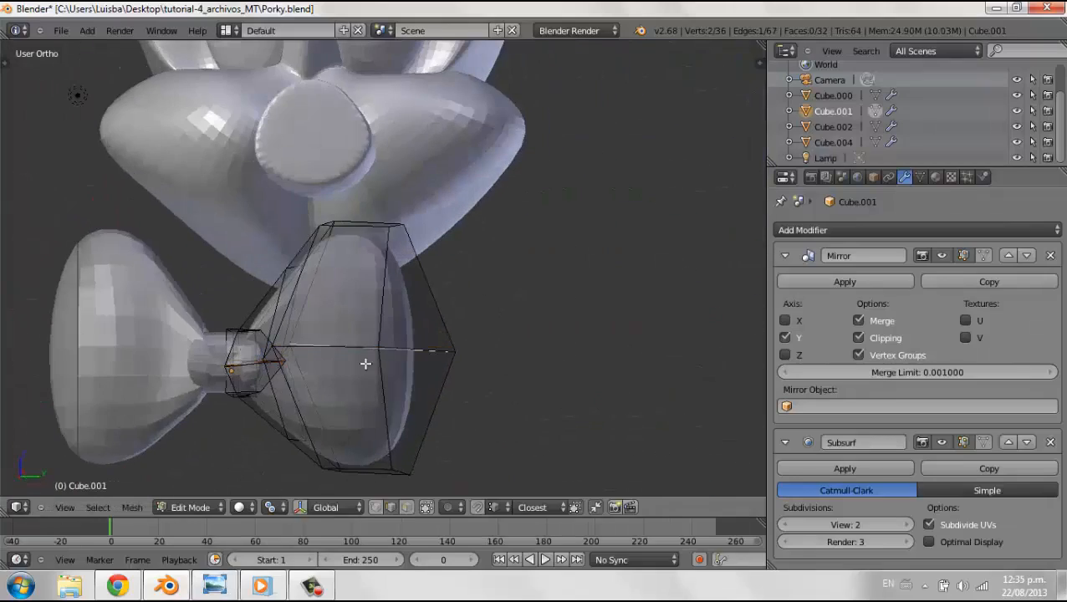
{"action": "left_click", "coordinate": [377, 302]}
{"action": "key", "text": "Tab"}
{"action": "middle_click_drag", "start_coordinate": [377, 303], "coordinate": [493, 350]}
{"action": "scroll", "coordinate": [502, 346], "scroll_direction": "down", "scroll_amount": 2}
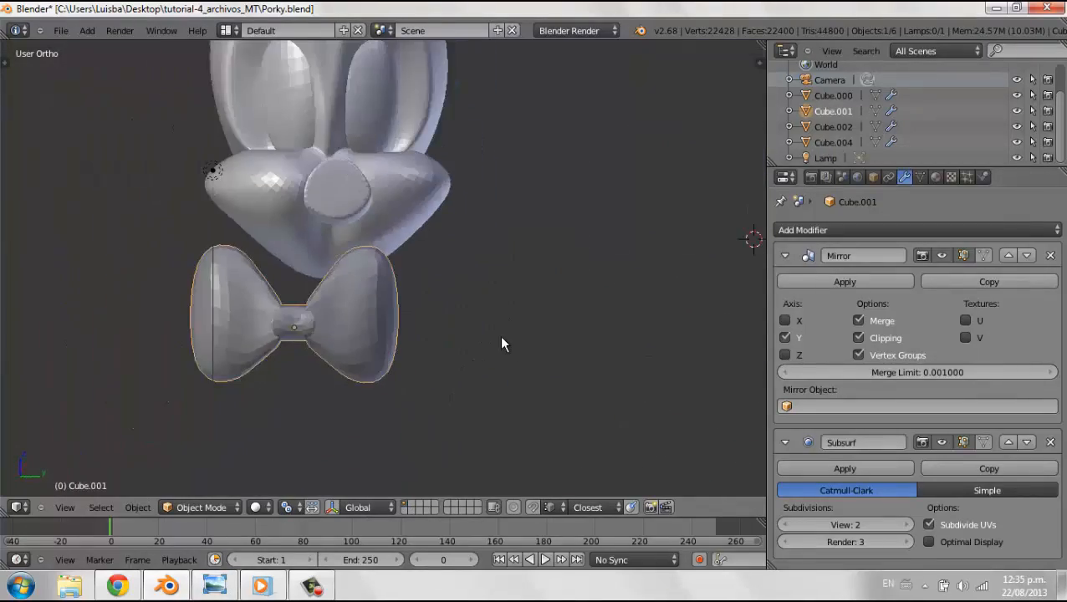
Compare the bow tie with the reference image and undo the wing's horizontal loop cut
{"action": "left_click", "coordinate": [215, 589]}
{"action": "left_click", "coordinate": [217, 588]}
{"action": "key", "text": "Tab"}
{"action": "key", "text": "Tab"}
{"action": "scroll", "coordinate": [376, 431], "scroll_direction": "up", "scroll_amount": 4}
{"action": "middle_click_drag", "start_coordinate": [376, 430], "coordinate": [337, 367]}
{"action": "key", "text": "Tab"}
{"action": "left_click", "coordinate": [291, 301]}
{"action": "key", "text": "Tab"}
{"action": "middle_click_drag", "start_coordinate": [292, 304], "coordinate": [383, 230]}
Select the wing's top face, adjust its position slightly, and check it against the reference image
{"action": "key", "text": "Tab"}
{"action": "right_click", "coordinate": [358, 357]}
{"action": "key", "text": "g"}
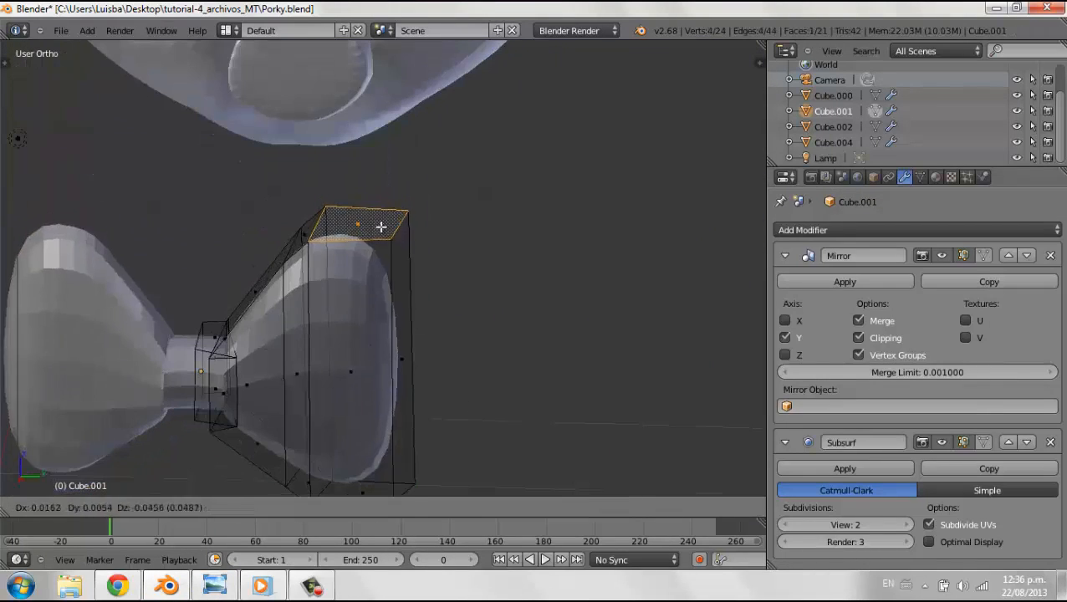
{"action": "left_click", "coordinate": [216, 586]}
{"action": "left_click", "coordinate": [216, 586]}
{"action": "middle_click_drag", "start_coordinate": [368, 393], "coordinate": [372, 422]}
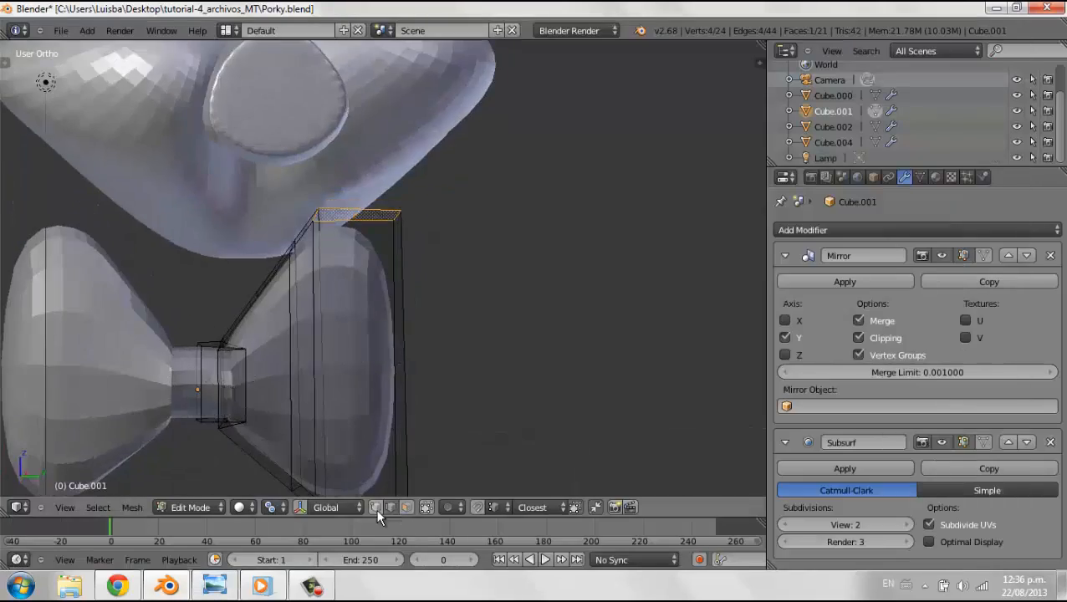
Add a horizontal loop cut around the wing, scale it down to pinch the middle, and compare with the reference image
{"action": "left_click", "coordinate": [376, 508]}
{"action": "key", "text": "a"}
{"action": "middle_click_drag", "start_coordinate": [502, 355], "coordinate": [507, 408]}
{"action": "key", "text": "ctrl+r"}
{"action": "left_click", "coordinate": [385, 386]}
{"action": "left_click", "coordinate": [383, 384]}
{"action": "key", "text": "s"}
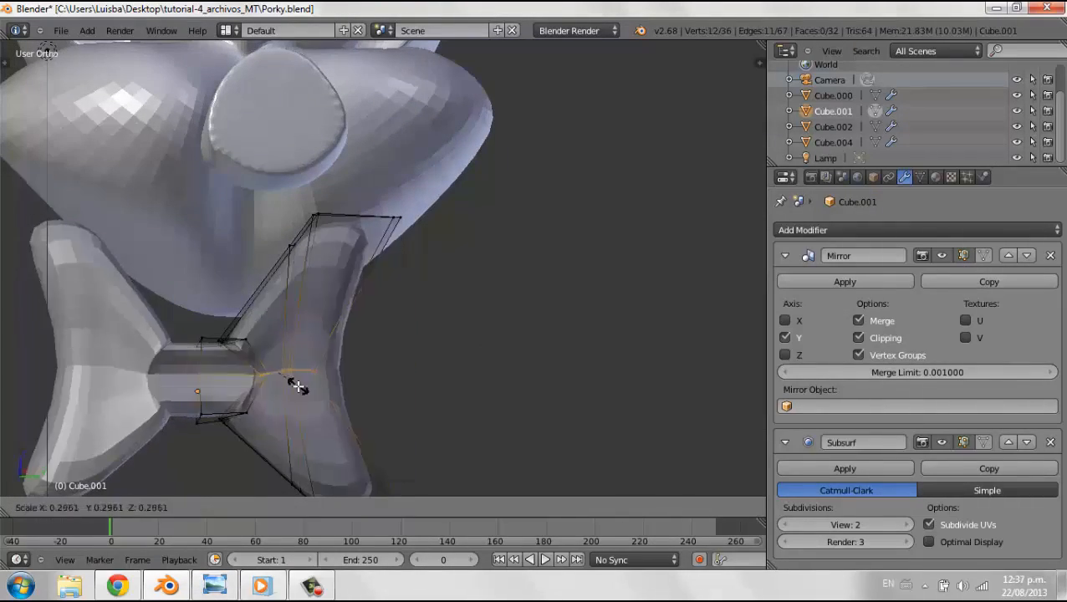
{"action": "left_click", "coordinate": [342, 392]}
{"action": "key", "text": "Tab"}
{"action": "middle_click_drag", "start_coordinate": [426, 411], "coordinate": [358, 361]}
{"action": "scroll", "coordinate": [433, 376], "scroll_direction": "down", "scroll_amount": 2}
{"action": "left_click", "coordinate": [215, 585]}
{"action": "left_click", "coordinate": [215, 585]}
Select the front faces of the bow tie's centre knot in face select mode
{"action": "key", "text": "Tab"}
{"action": "scroll", "coordinate": [344, 324], "scroll_direction": "up", "scroll_amount": 2}
{"action": "left_click", "coordinate": [406, 508]}
{"action": "key", "text": "a"}
{"action": "right_click", "coordinate": [217, 377]}
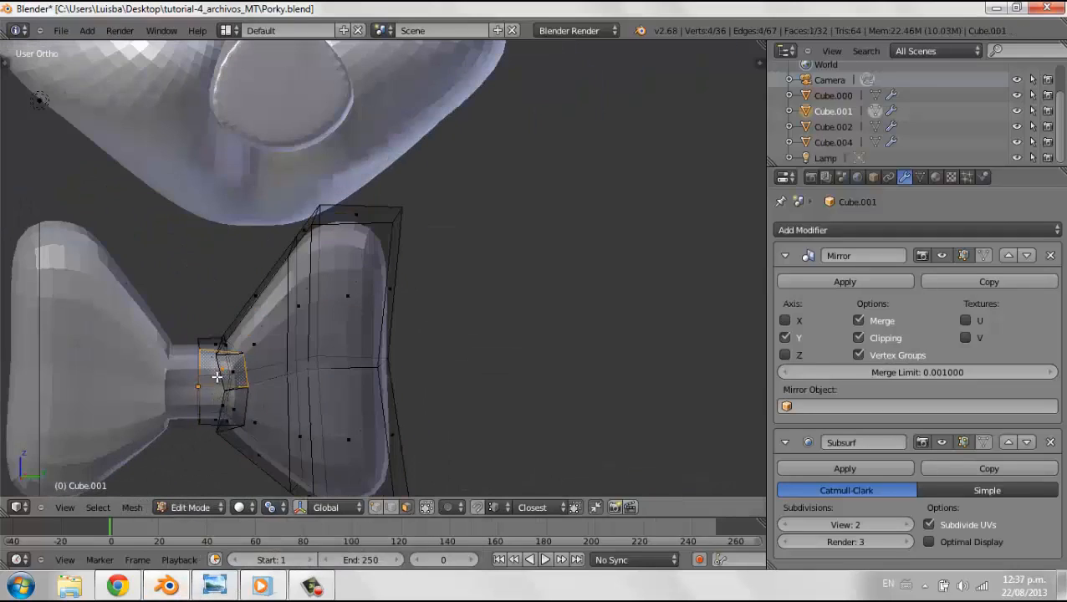
{"action": "middle_click_drag", "start_coordinate": [217, 370], "coordinate": [494, 338]}
{"action": "right_click", "coordinate": [418, 404], "text": "shift"}
{"action": "key", "text": "Tab"}
{"action": "key", "text": "Tab"}
Select the wing's lower outer corner edges and move them outward along the Y axis to flare the tip
{"action": "right_click", "coordinate": [390, 406]}
{"action": "key", "text": "g"}
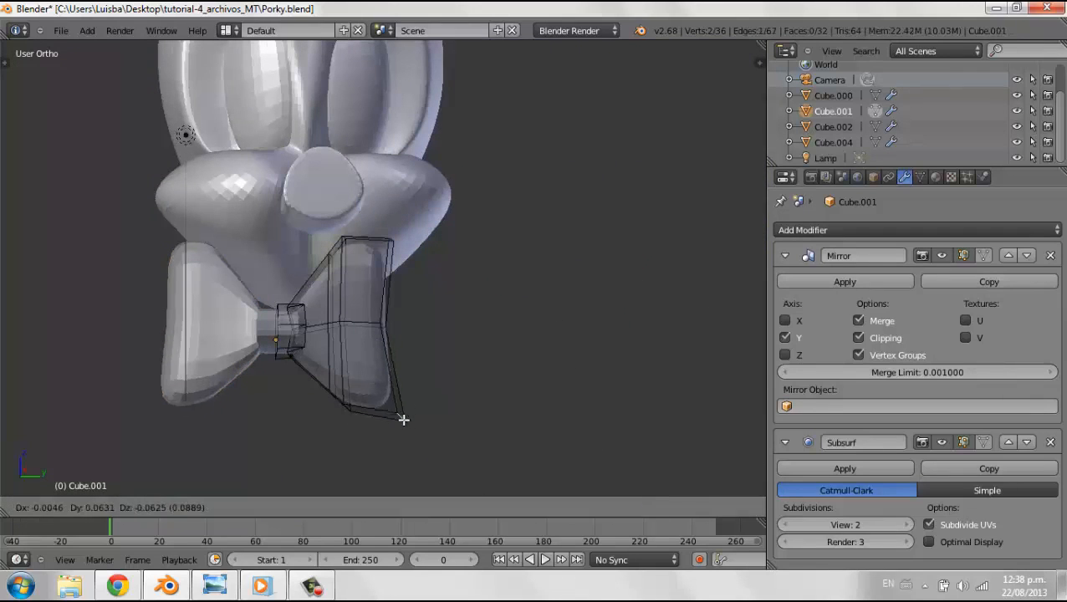
{"action": "right_click", "coordinate": [440, 247]}
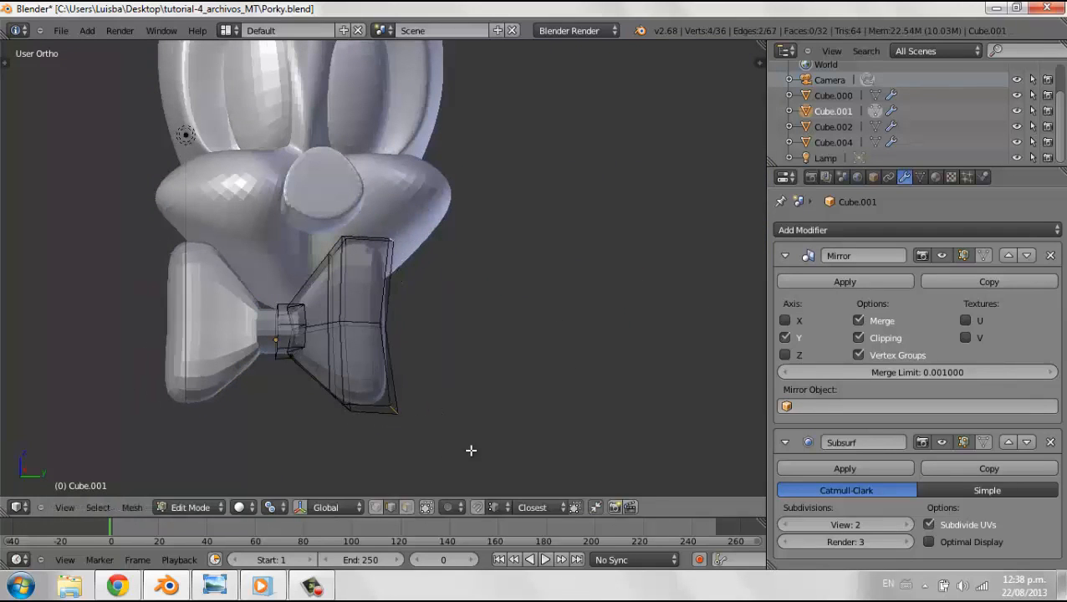
{"action": "right_click", "coordinate": [439, 427]}
{"action": "middle_click_drag", "start_coordinate": [440, 427], "coordinate": [404, 243]}
{"action": "key", "text": "g"}
{"action": "key", "text": "y"}
{"action": "key", "text": "Tab"}
{"action": "scroll", "coordinate": [427, 349], "scroll_direction": "down", "scroll_amount": 5}
Move the head's selected ear geometry by about 0.04 in Edit Mode and compare the model with the reference image
{"action": "right_click", "coordinate": [512, 131]}
{"action": "key", "text": "Tab"}
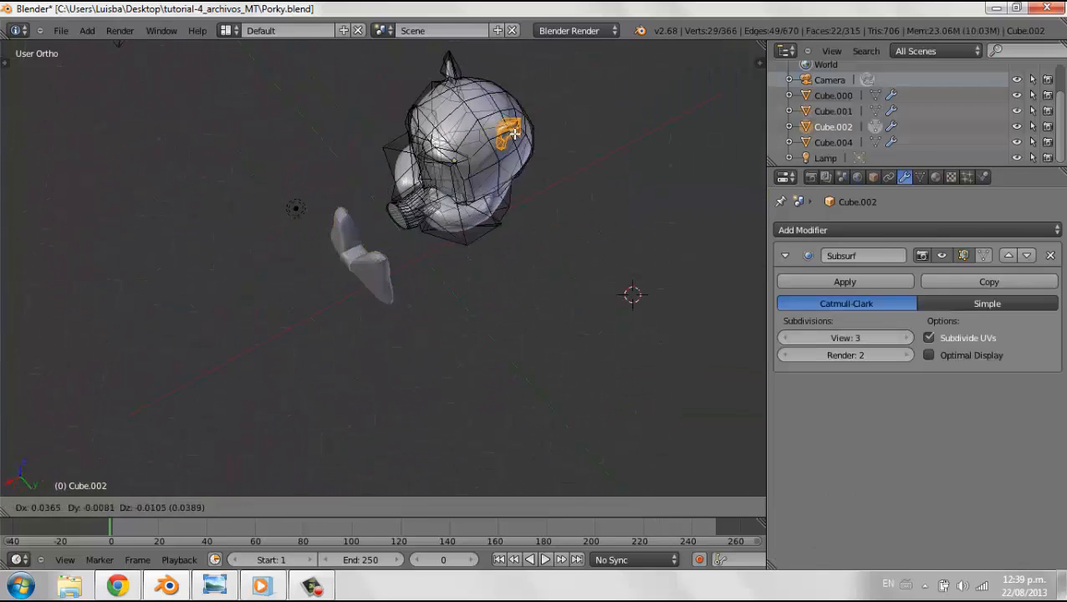
{"action": "left_click", "coordinate": [514, 133]}
{"action": "key", "text": "Tab"}
{"action": "middle_click_drag", "start_coordinate": [514, 133], "coordinate": [504, 291]}
{"action": "left_click", "coordinate": [215, 586]}
{"action": "left_click", "coordinate": [215, 586]}
{"action": "scroll", "coordinate": [355, 337], "scroll_direction": "up", "scroll_amount": 3}
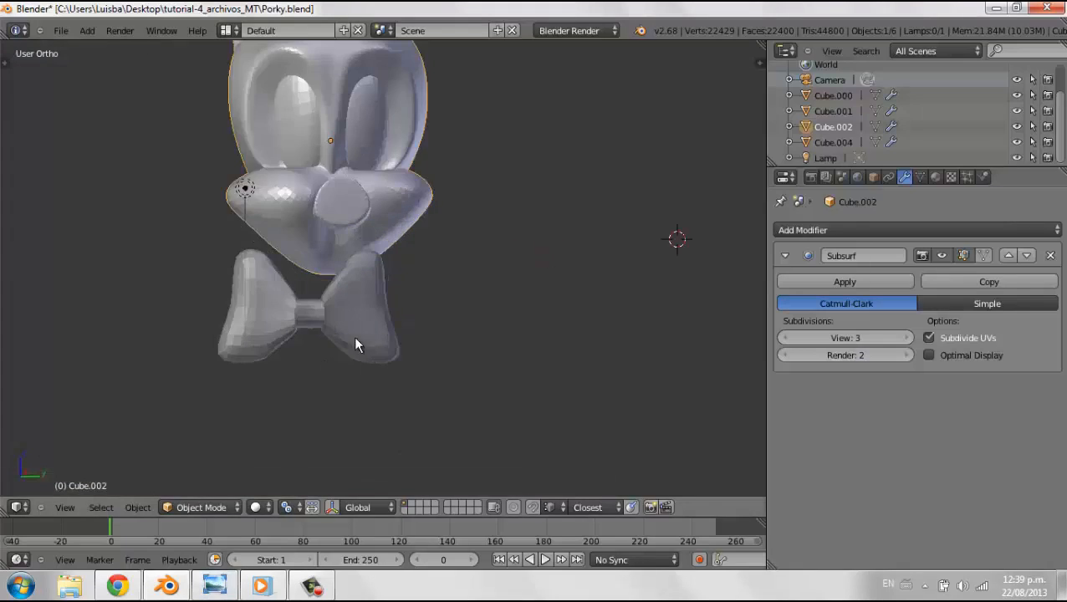
{"action": "left_click", "coordinate": [216, 586]}
{"action": "left_click", "coordinate": [215, 586]}
Add a loop cut across the upper half of the bow tie's wing and rescale it
{"action": "right_click", "coordinate": [351, 332]}
{"action": "key", "text": "Tab"}
{"action": "scroll", "coordinate": [350, 331], "scroll_direction": "up", "scroll_amount": 2}
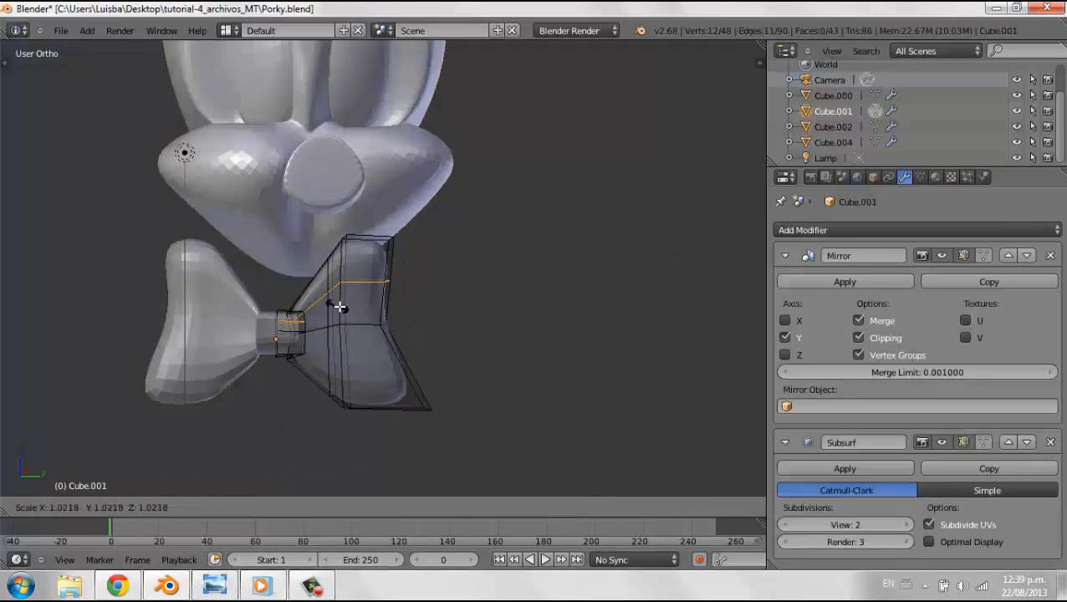
{"action": "middle_click_drag", "start_coordinate": [407, 330], "coordinate": [412, 304]}
{"action": "key", "text": "Tab"}
{"action": "middle_click_drag", "start_coordinate": [387, 474], "coordinate": [555, 351]}
{"action": "key", "text": "Tab"}
{"action": "scroll", "coordinate": [376, 303], "scroll_direction": "down", "scroll_amount": 8}
{"action": "middle_click_drag", "start_coordinate": [376, 303], "coordinate": [591, 343]}
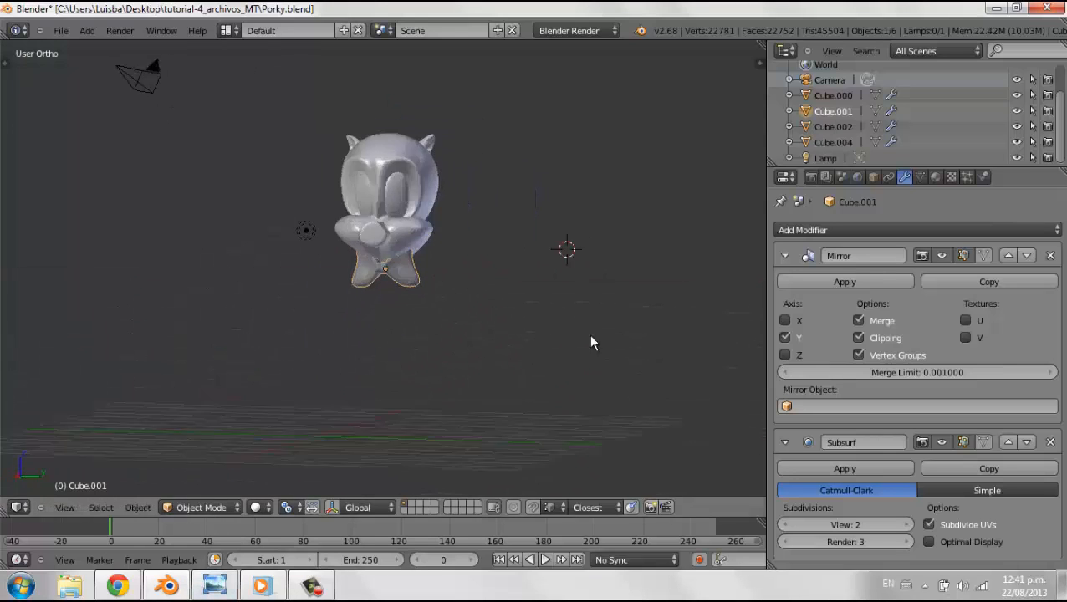
Rotate the bow tie in Object Mode and set its Z rotation to 0° in the transform properties
{"action": "left_click", "coordinate": [483, 359]}
{"action": "middle_click_drag", "start_coordinate": [482, 359], "coordinate": [435, 352]}
{"action": "key", "text": "r"}
{"action": "left_click", "coordinate": [499, 353]}
{"action": "key", "text": "n"}
{"action": "double_click", "coordinate": [679, 185]}
{"action": "type", "text": "0"}
{"action": "key", "text": "g"}
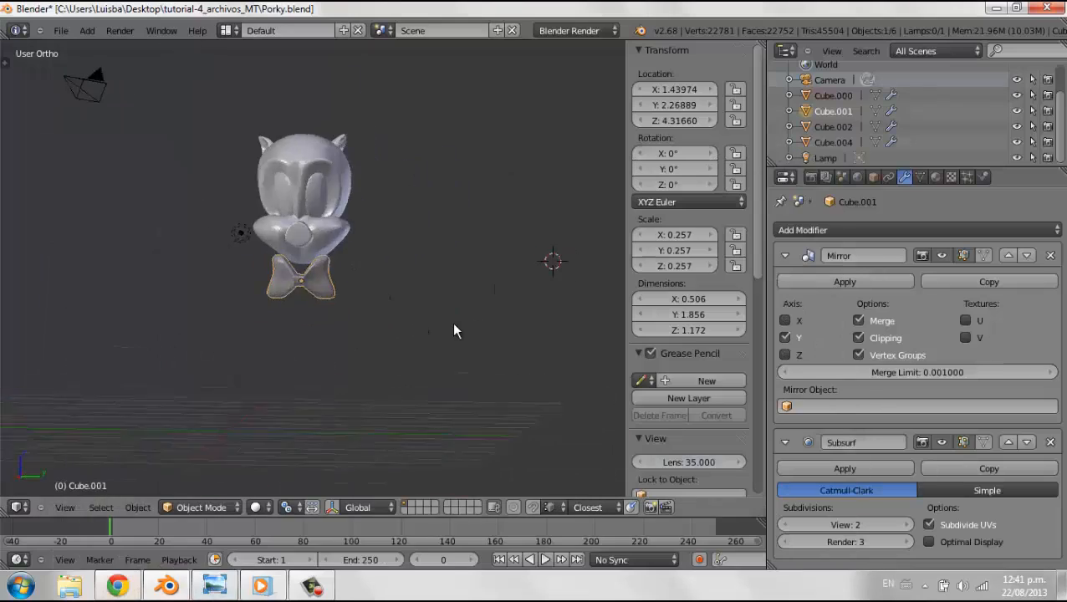
Compare with the reference image and move the wing's three outer end faces by about 0.09 in Y and 0.05 in Z
{"action": "scroll", "coordinate": [453, 326], "scroll_direction": "up", "scroll_amount": 6}
{"action": "left_click", "coordinate": [212, 587]}
{"action": "left_click", "coordinate": [176, 581]}
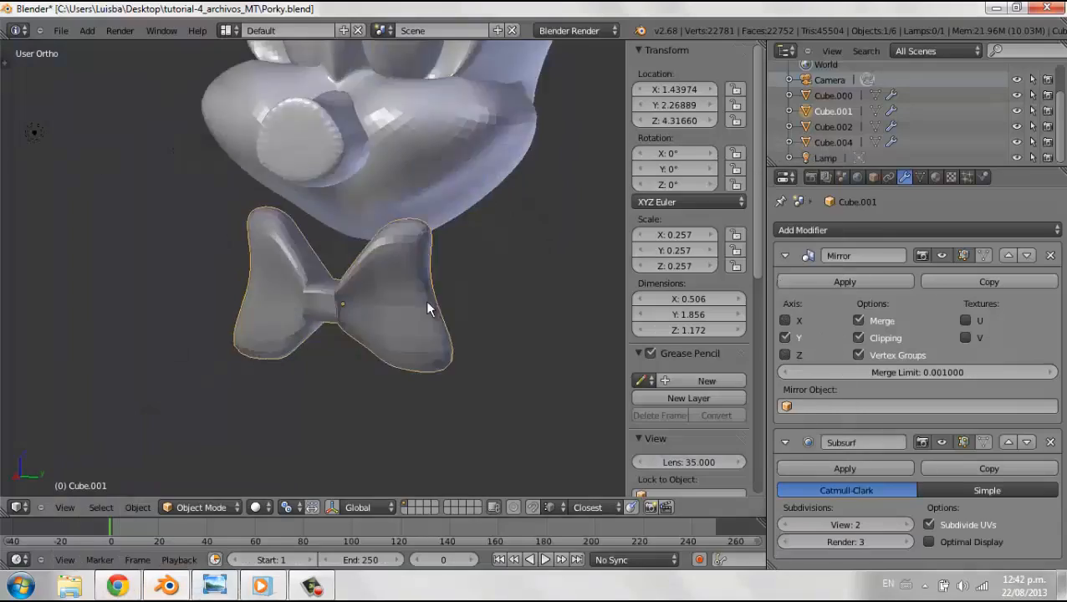
{"action": "scroll", "coordinate": [428, 302], "scroll_direction": "down", "scroll_amount": 5}
{"action": "middle_click_drag", "start_coordinate": [428, 302], "coordinate": [466, 285]}
{"action": "scroll", "coordinate": [466, 285], "scroll_direction": "up", "scroll_amount": 6}
{"action": "key", "text": "Tab"}
{"action": "middle_click_drag", "start_coordinate": [357, 337], "coordinate": [322, 331]}
{"action": "left_click", "coordinate": [407, 508]}
{"action": "right_click", "coordinate": [419, 354]}
{"action": "key", "text": "g"}
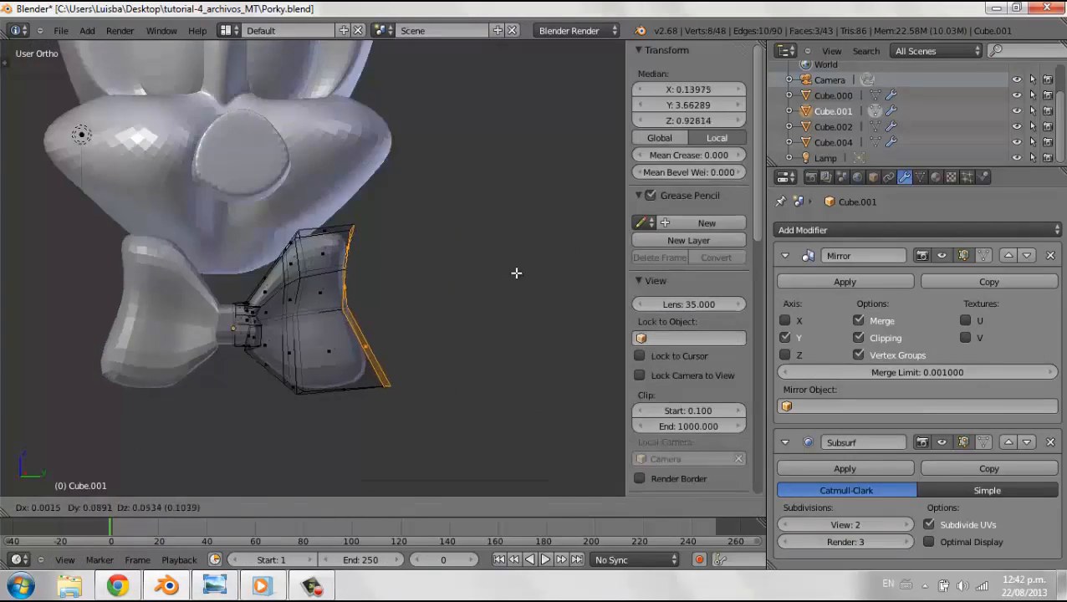
{"action": "left_click", "coordinate": [516, 272]}
{"action": "middle_click_drag", "start_coordinate": [512, 274], "coordinate": [560, 251]}
Reposition the wing's bottom face and compare the bow tie with the reference image
{"action": "right_click", "coordinate": [317, 461]}
{"action": "key", "text": "g"}
{"action": "middle_click_drag", "start_coordinate": [398, 405], "coordinate": [230, 439]}
{"action": "left_click", "coordinate": [391, 446]}
{"action": "key", "text": "g"}
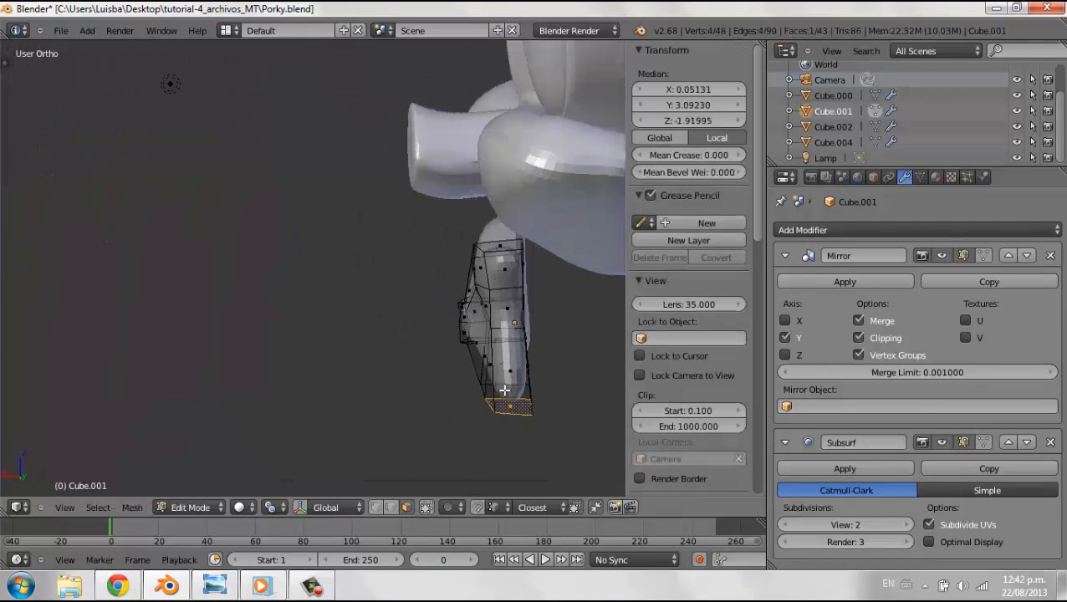
{"action": "middle_click_drag", "start_coordinate": [510, 423], "coordinate": [733, 295]}
{"action": "key", "text": "n"}
{"action": "scroll", "coordinate": [733, 295], "scroll_direction": "down", "scroll_amount": 5}
{"action": "scroll", "coordinate": [586, 339], "scroll_direction": "up", "scroll_amount": 4}
{"action": "middle_click_drag", "start_coordinate": [587, 340], "coordinate": [468, 368]}
{"action": "left_click", "coordinate": [214, 585]}
{"action": "left_click", "coordinate": [167, 585]}
Rotate the bow tie object about the global Y and X axes to adjust its tilt beneath the chin
{"action": "middle_click_drag", "start_coordinate": [250, 418], "coordinate": [374, 384]}
{"action": "key", "text": "Tab"}
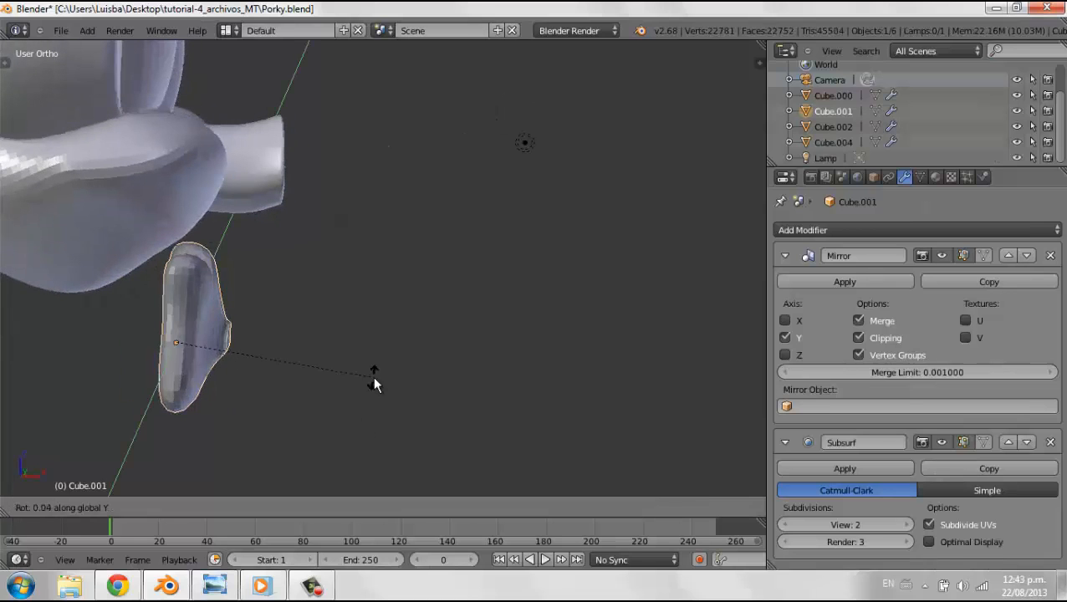
{"action": "left_click", "coordinate": [423, 376]}
{"action": "key", "text": "r"}
{"action": "key", "text": "x"}
{"action": "left_click", "coordinate": [407, 377]}
{"action": "middle_click_drag", "start_coordinate": [468, 390], "coordinate": [393, 410]}
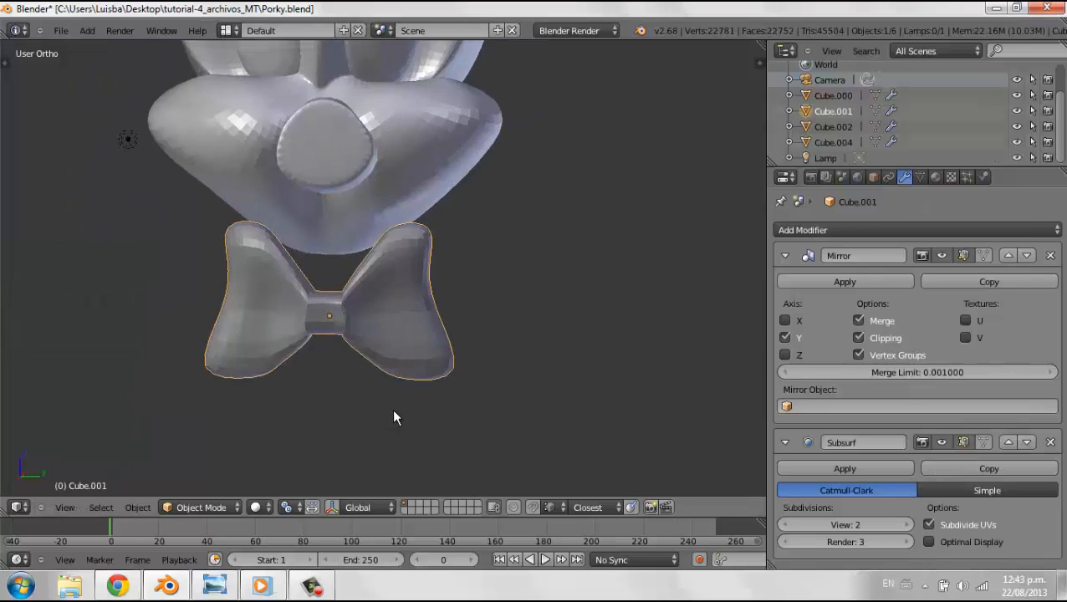
Rotate the bow tie about the global Y axis and compare it with the reference image
{"action": "key", "text": "r"}
{"action": "key", "text": "y"}
{"action": "left_click", "coordinate": [595, 400]}
{"action": "scroll", "coordinate": [588, 367], "scroll_direction": "down", "scroll_amount": 4}
{"action": "left_click", "coordinate": [215, 585]}
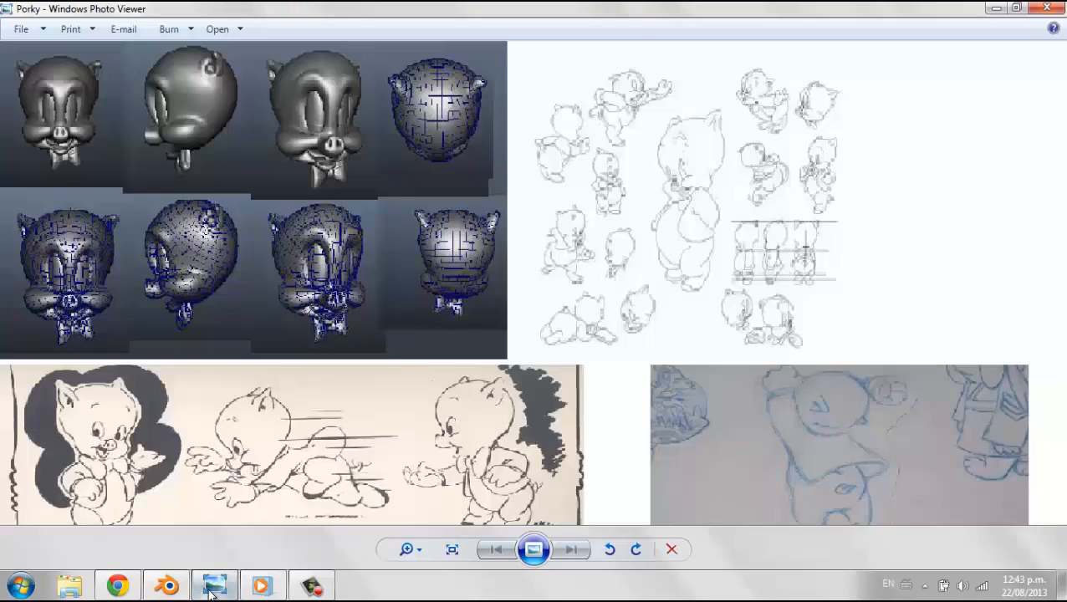
{"action": "left_click", "coordinate": [210, 593]}
Check the bow tie wing's mesh in Edit Mode and move the whole bow tie about -0.21 in X, -4.85 in Y and 3.01 in Z
{"action": "scroll", "coordinate": [373, 396], "scroll_direction": "up", "scroll_amount": 7}
{"action": "key", "text": "Tab"}
{"action": "middle_click_drag", "start_coordinate": [452, 348], "coordinate": [493, 358]}
{"action": "right_click", "coordinate": [366, 317]}
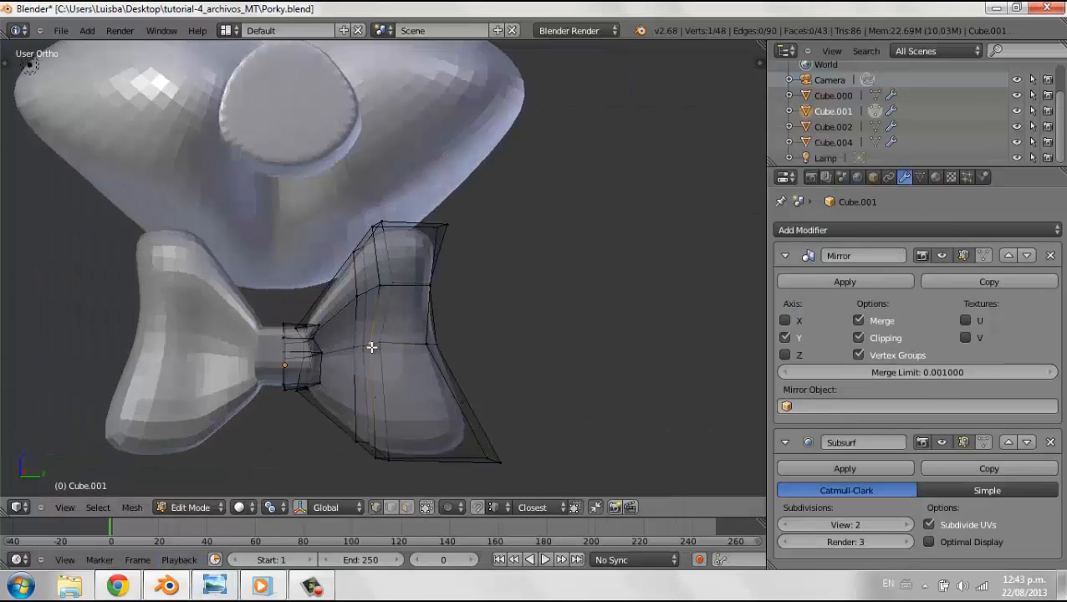
{"action": "middle_click_drag", "start_coordinate": [371, 346], "coordinate": [529, 295]}
{"action": "key", "text": "Tab"}
{"action": "scroll", "coordinate": [741, 374], "scroll_direction": "down", "scroll_amount": 3}
{"action": "scroll", "coordinate": [399, 343], "scroll_direction": "down", "scroll_amount": 6}
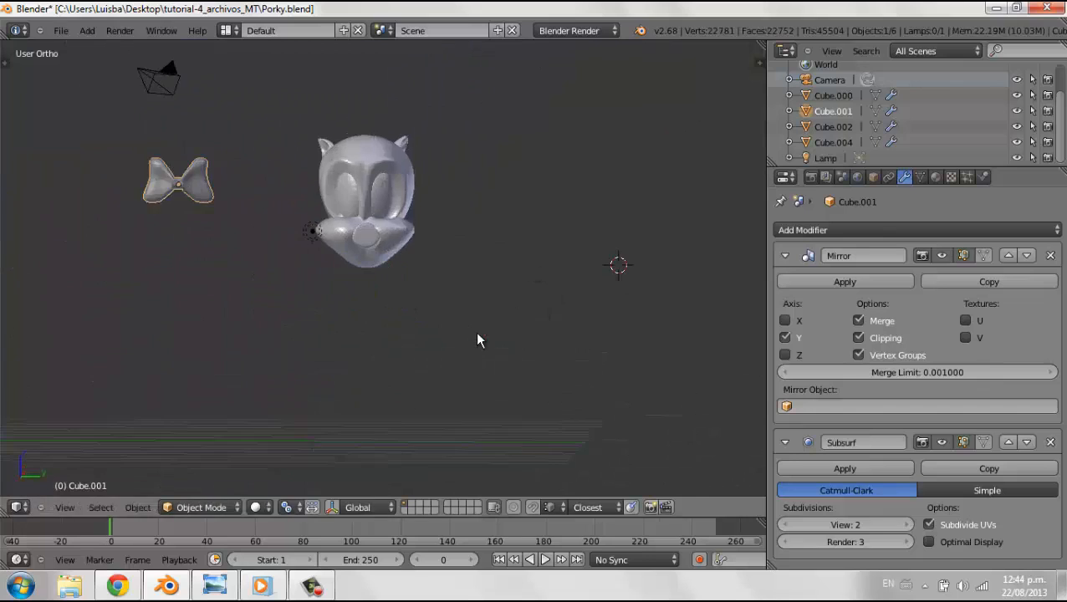
{"action": "middle_click_drag", "start_coordinate": [477, 334], "coordinate": [461, 281]}
{"action": "scroll", "coordinate": [533, 309], "scroll_direction": "up", "scroll_amount": 1}
{"action": "key", "text": "KP_5"}
{"action": "left_click", "coordinate": [311, 586]}
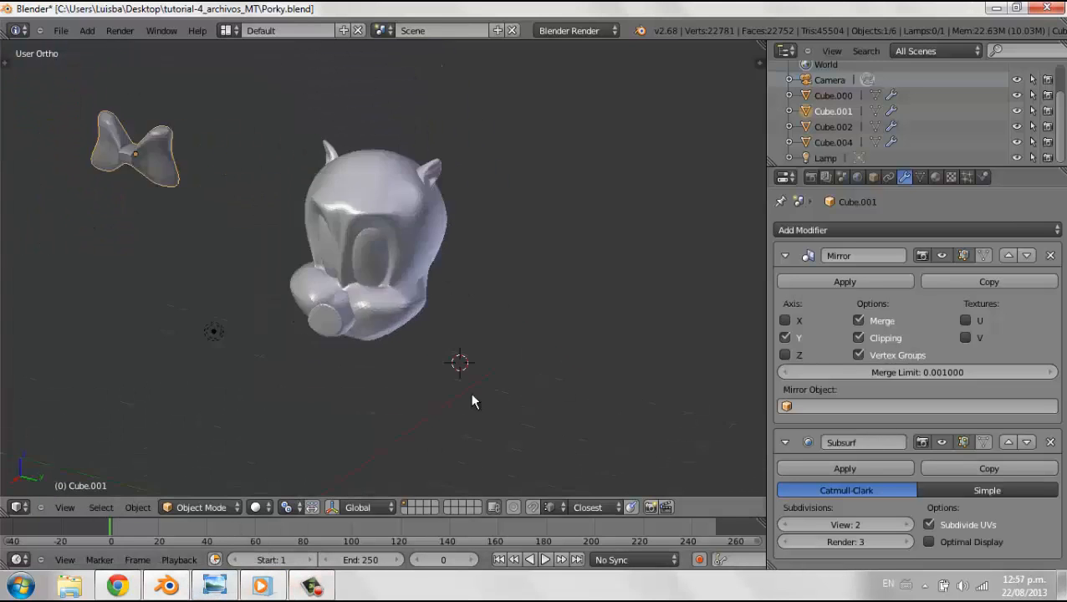
Show the tool shelf, select the head object and look through the available object tools
{"action": "key", "text": "t"}
{"action": "middle_click_drag", "start_coordinate": [469, 399], "coordinate": [266, 286]}
{"action": "scroll", "coordinate": [266, 285], "scroll_direction": "up", "scroll_amount": 2}
{"action": "scroll", "coordinate": [252, 284], "scroll_direction": "down", "scroll_amount": 1}
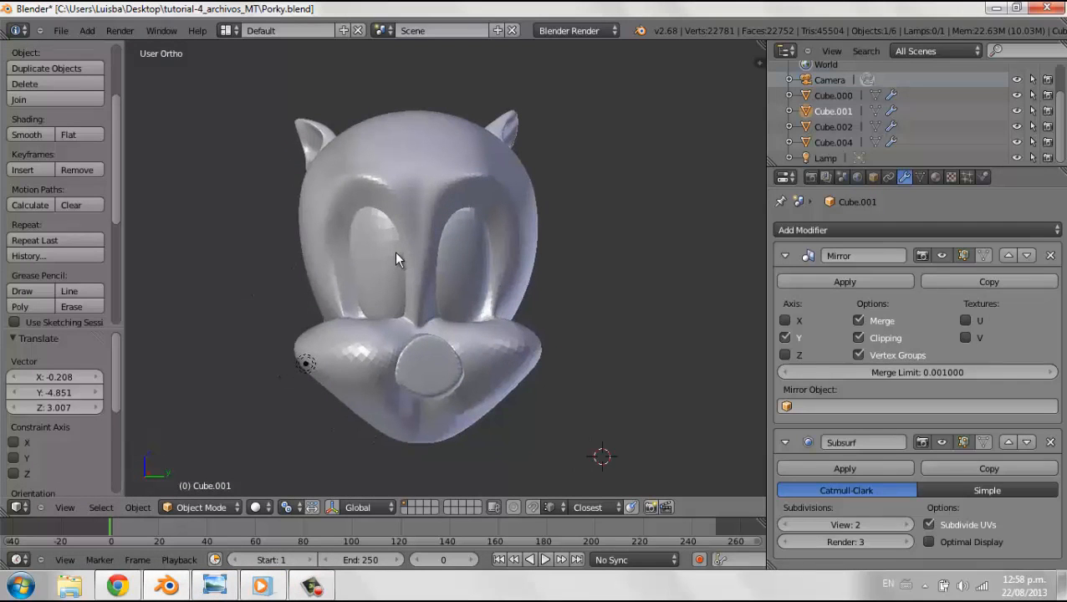
{"action": "scroll", "coordinate": [52, 223], "scroll_direction": "up", "scroll_amount": 1}
{"action": "scroll", "coordinate": [52, 223], "scroll_direction": "down", "scroll_amount": 1}
{"action": "right_click", "coordinate": [407, 358]}
{"action": "scroll", "coordinate": [77, 207], "scroll_direction": "down", "scroll_amount": 10}
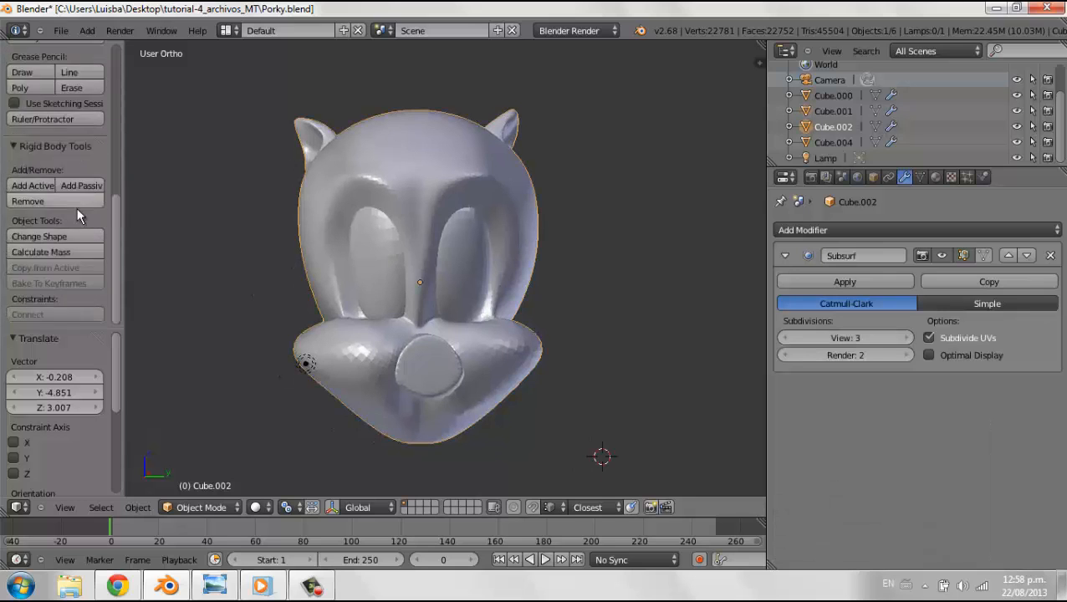
{"action": "scroll", "coordinate": [77, 208], "scroll_direction": "up", "scroll_amount": 11}
{"action": "scroll", "coordinate": [85, 281], "scroll_direction": "down", "scroll_amount": 10}
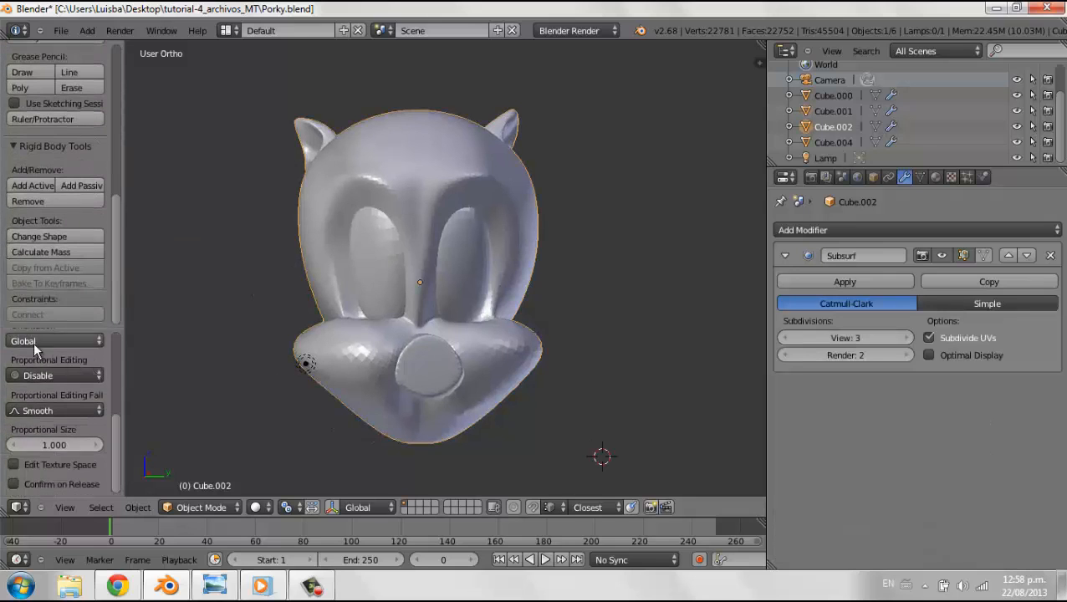
Enter Edit Mode on the head and start the Knife tool for cutting the face mesh around the eyes and cheeks
{"action": "key", "text": "Tab"}
{"action": "scroll", "coordinate": [86, 229], "scroll_direction": "down", "scroll_amount": 8}
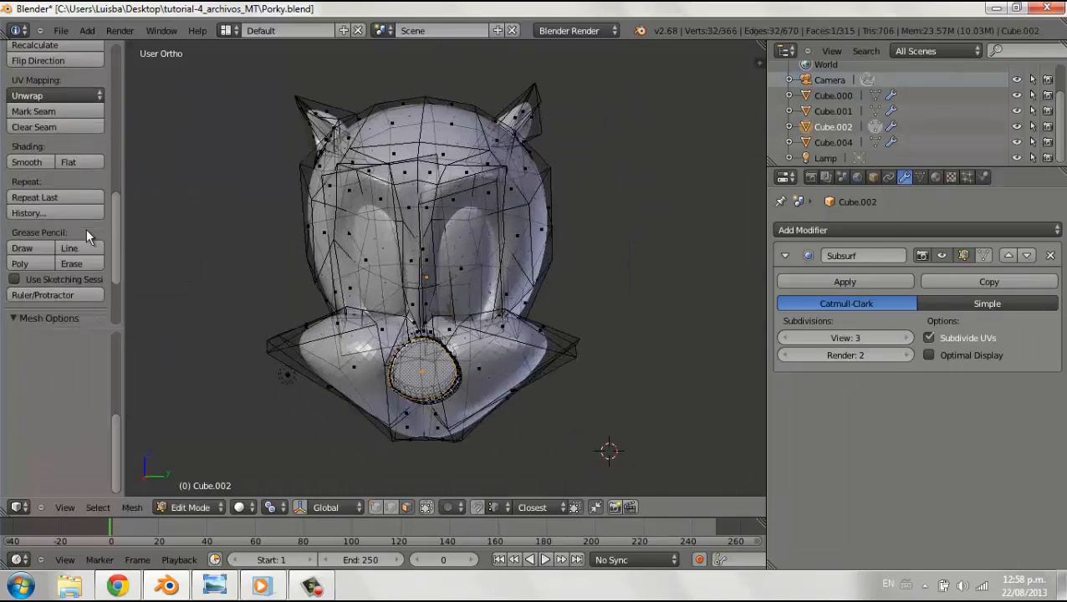
{"action": "scroll", "coordinate": [81, 224], "scroll_direction": "up", "scroll_amount": 5}
{"action": "left_click", "coordinate": [33, 209]}
{"action": "scroll", "coordinate": [549, 320], "scroll_direction": "up", "scroll_amount": 4}
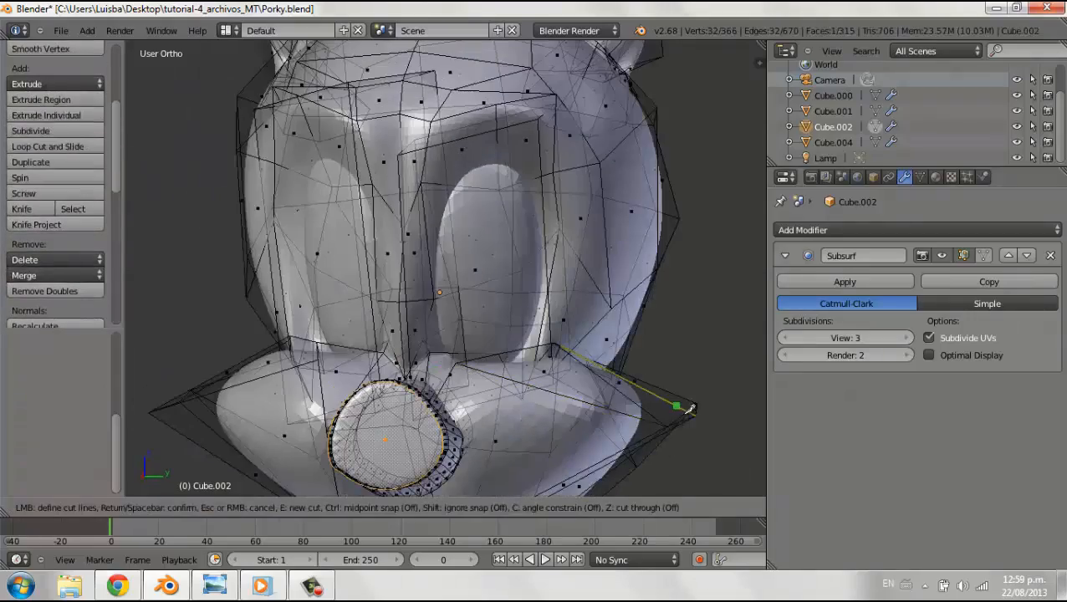
{"action": "scroll", "coordinate": [473, 242], "scroll_direction": "down", "scroll_amount": 5}
{"action": "scroll", "coordinate": [466, 351], "scroll_direction": "up", "scroll_amount": 5}
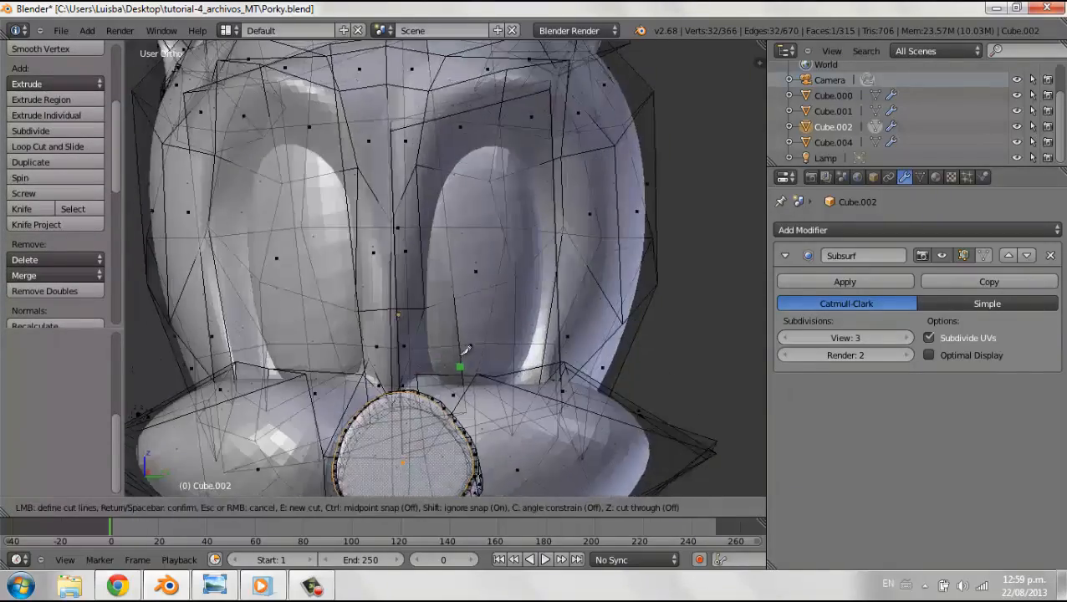